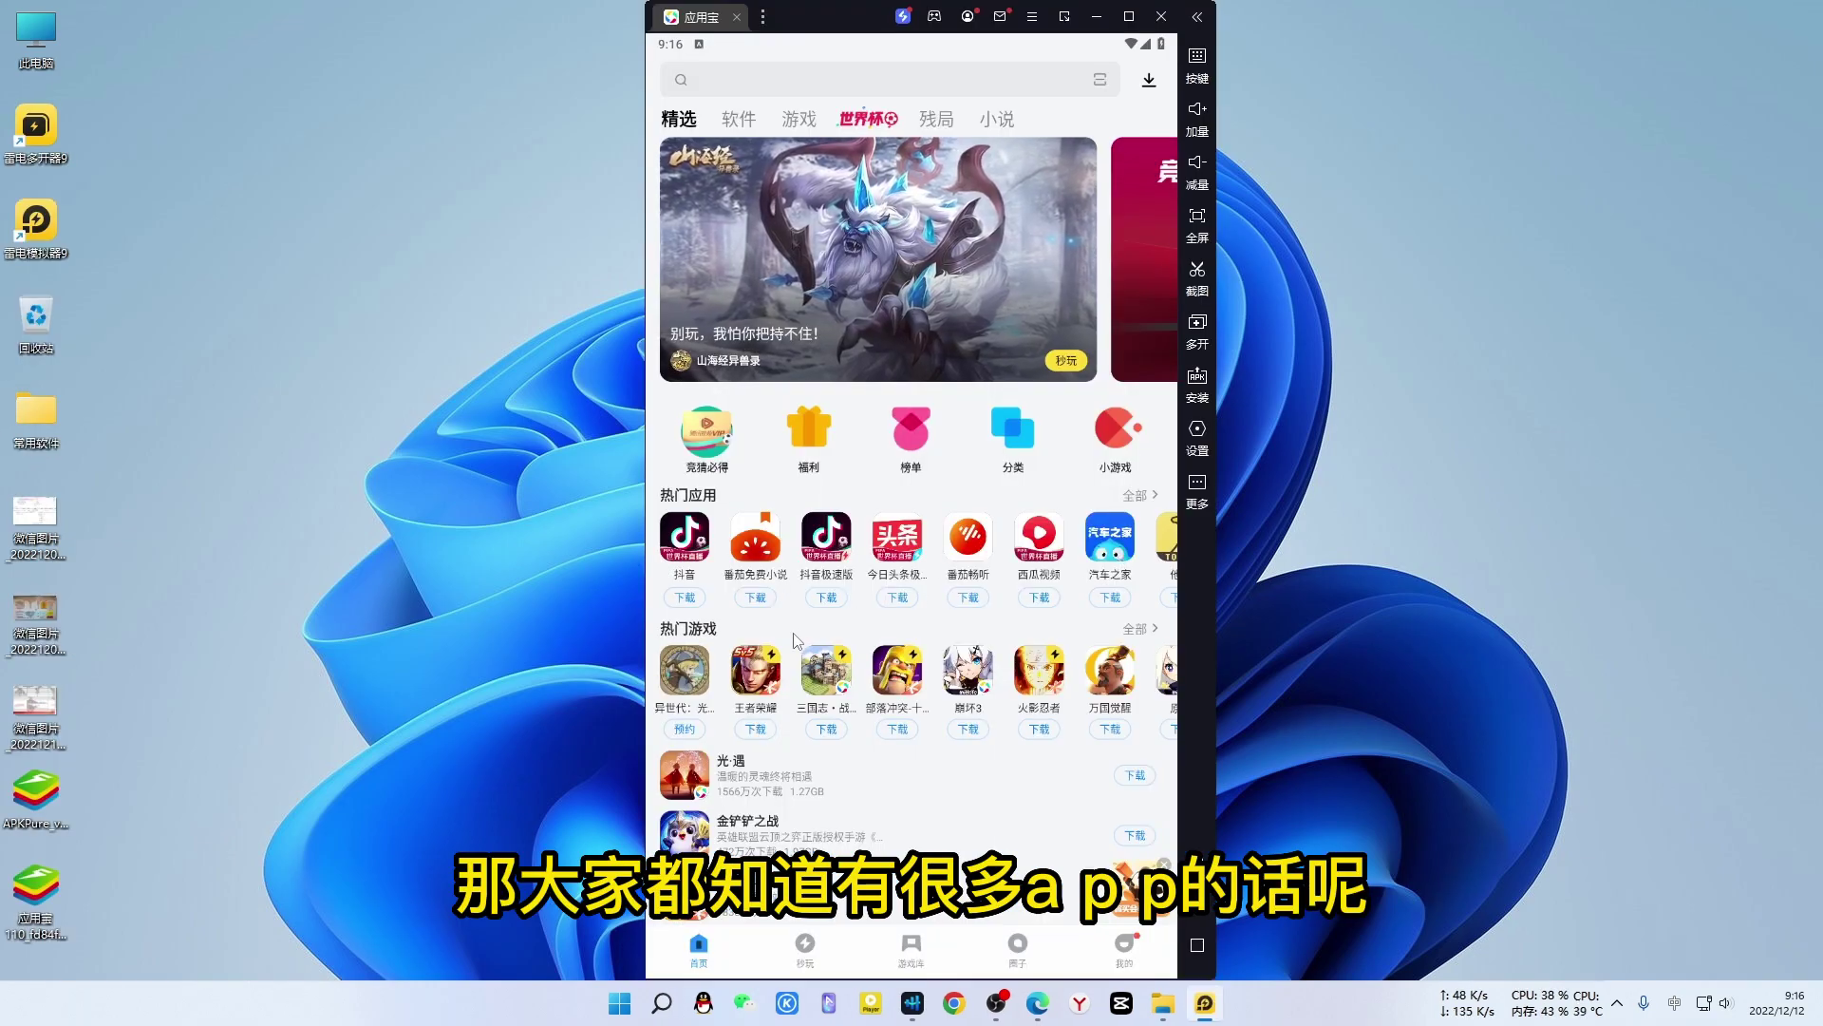
Step: Browse the 应用宝 store's featured page and download 西瓜视频 from the 热门应用 list
{"action": "scroll", "coordinate": [840, 646], "scroll_direction": "down", "scroll_amount": 10}
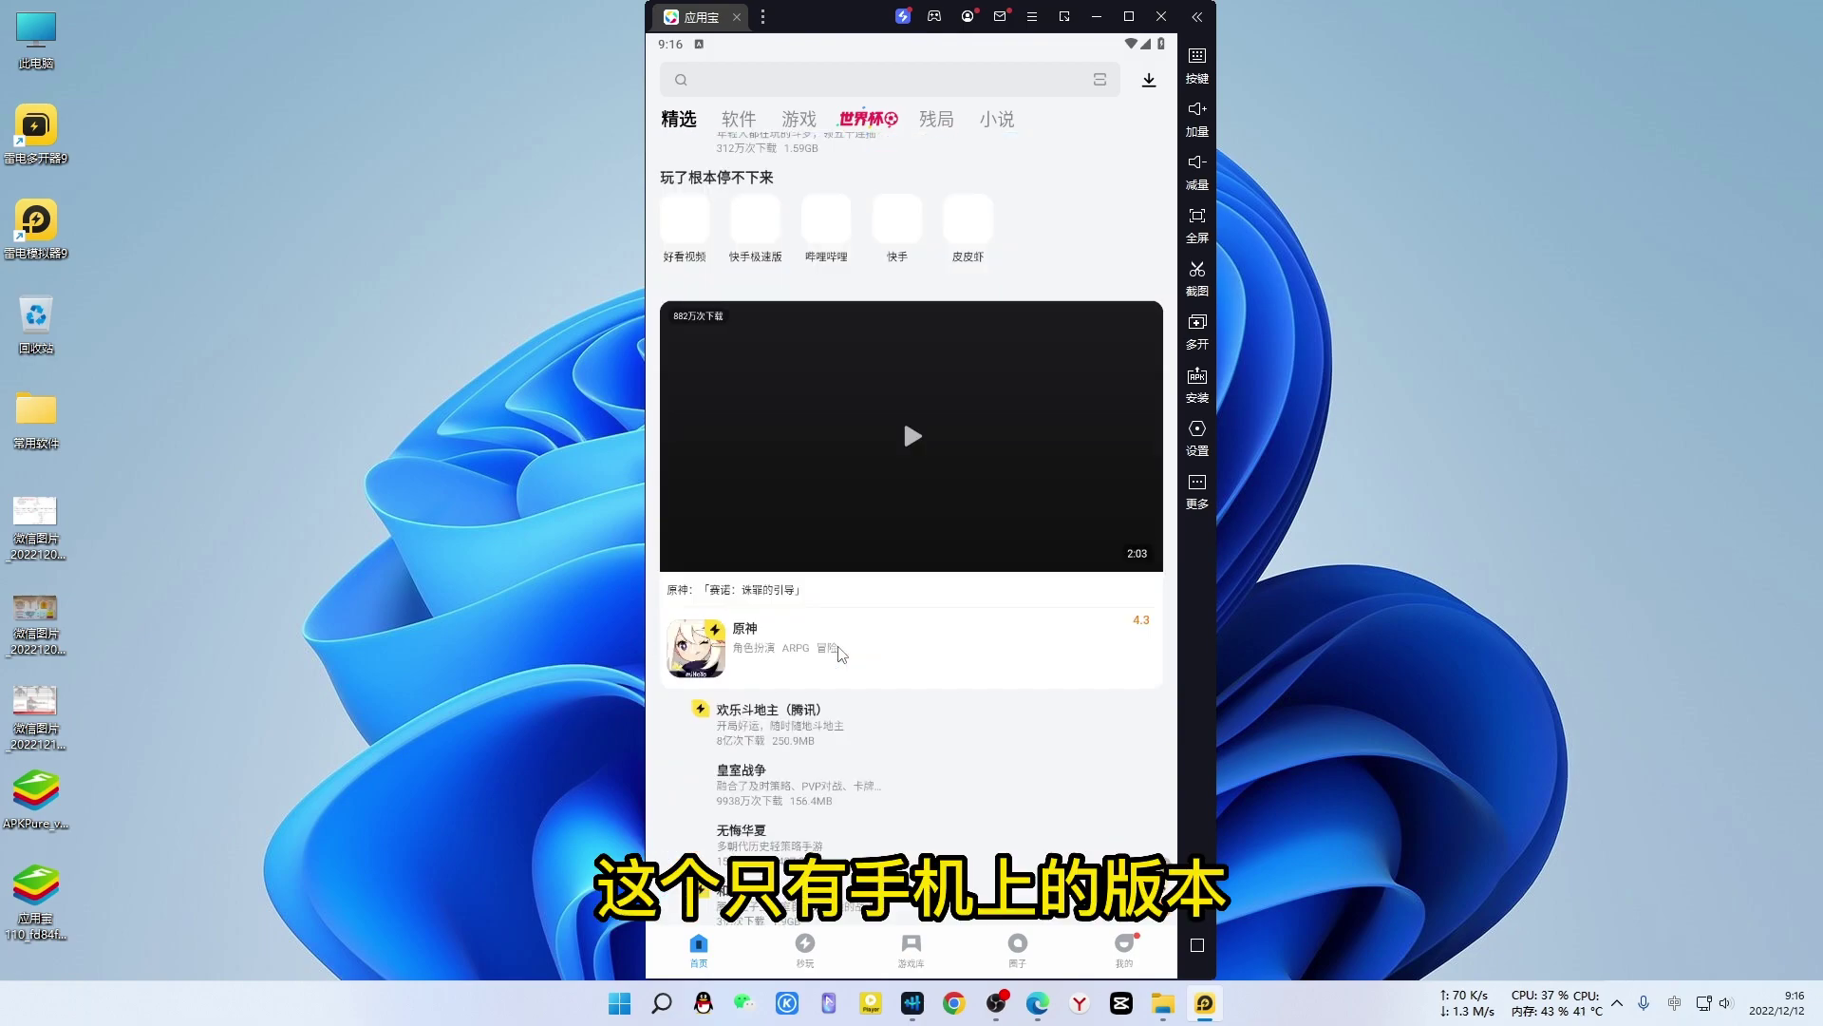
{"action": "scroll", "coordinate": [845, 649], "scroll_direction": "up", "scroll_amount": 10}
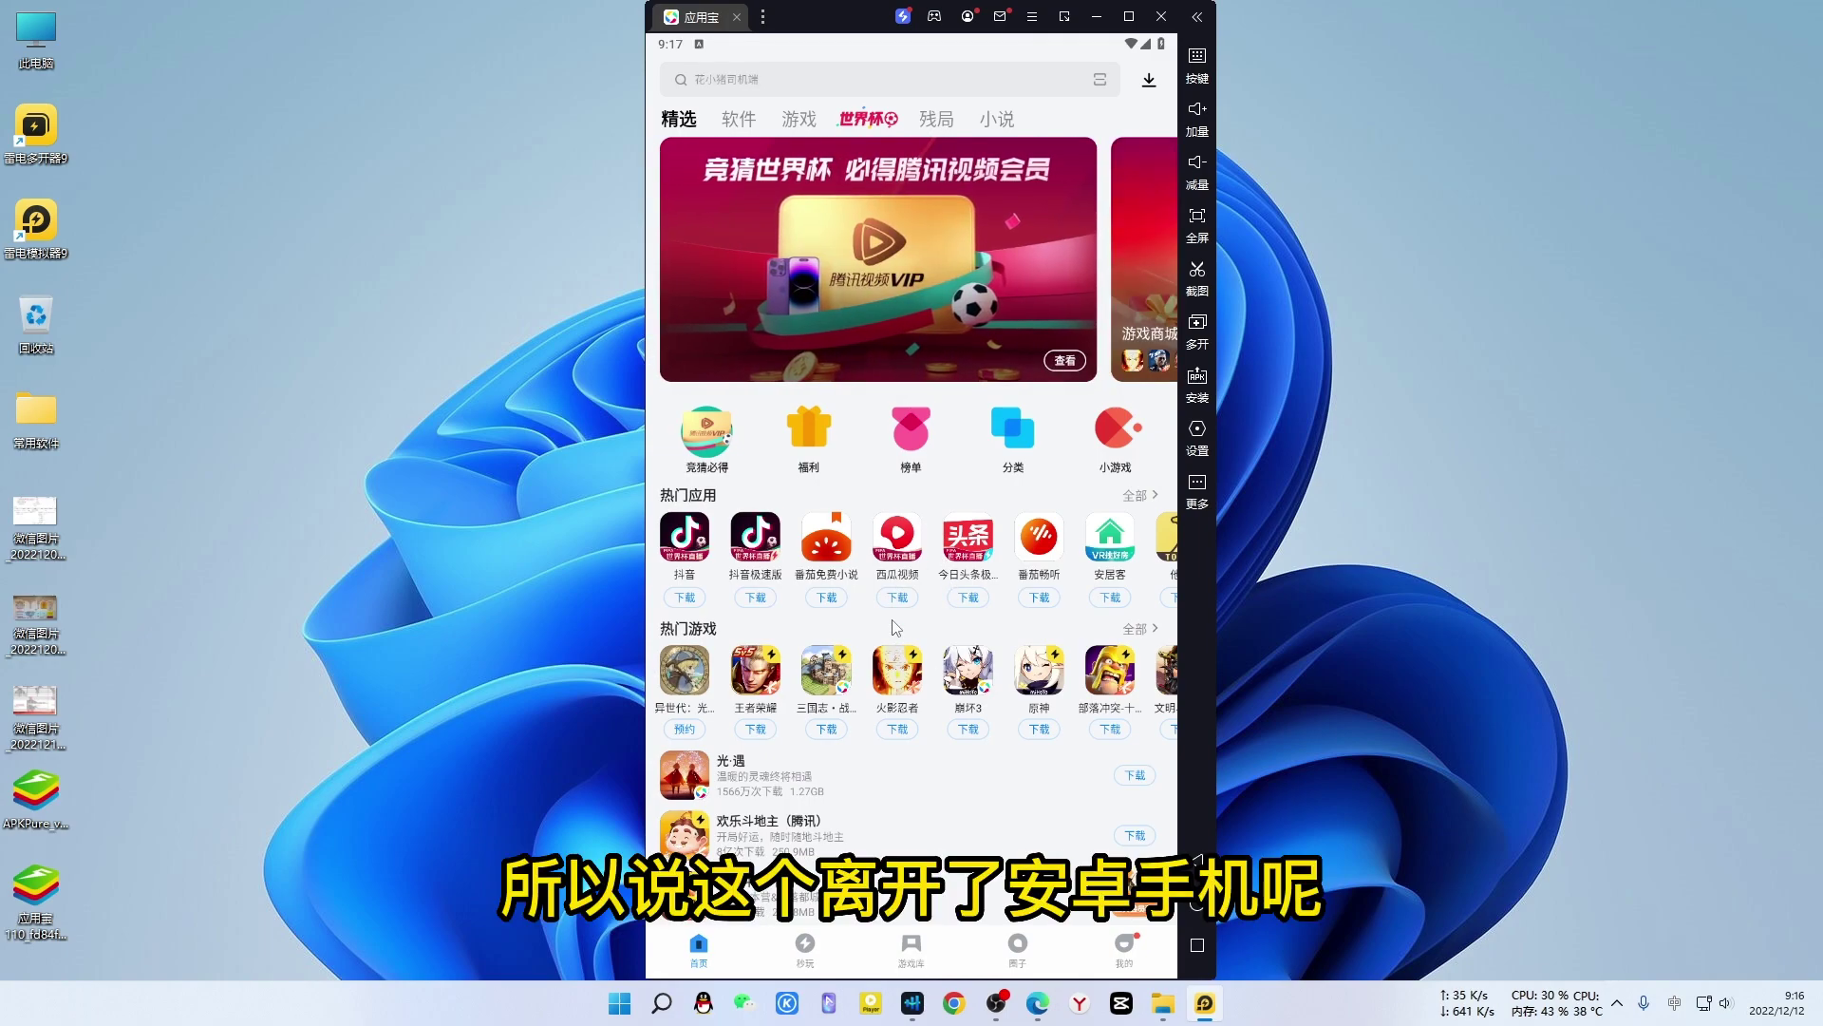
{"action": "left_click", "coordinate": [898, 596]}
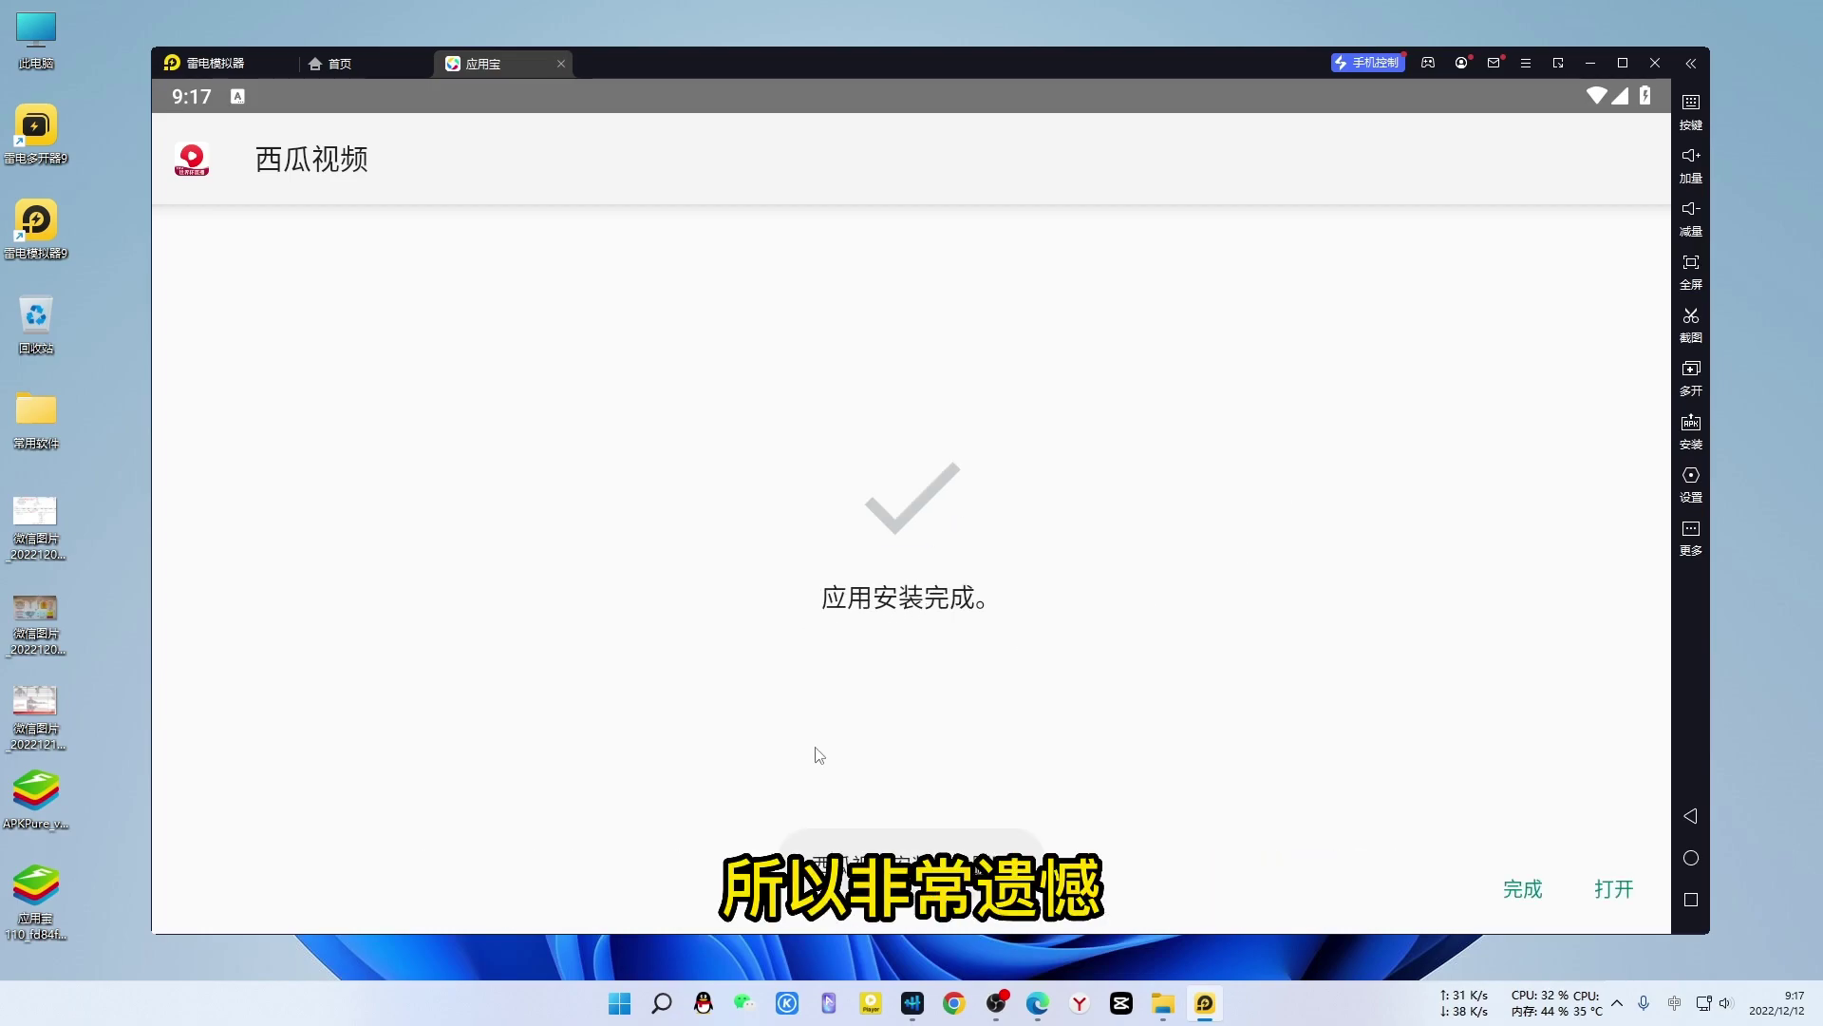
Step: Open the installed 西瓜视频 app, agree to its personal information guidelines, and close the app
{"action": "left_click", "coordinate": [1609, 893]}
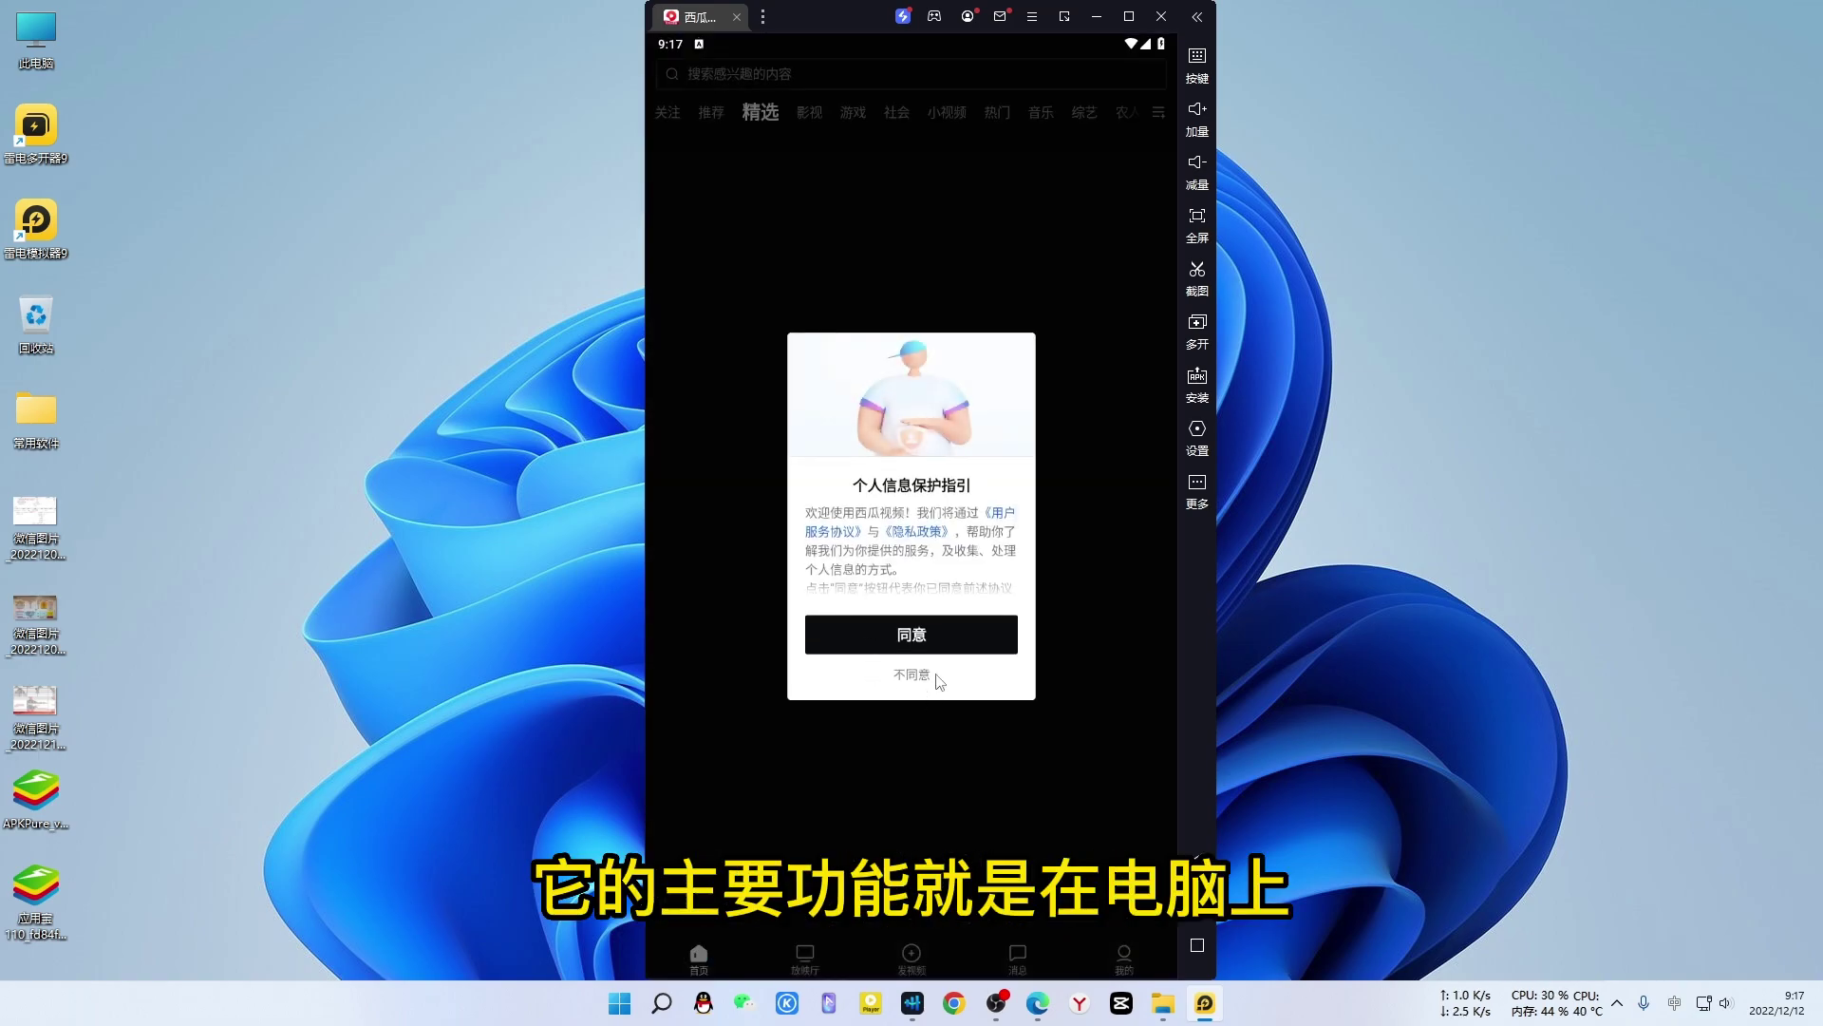
{"action": "left_click", "coordinate": [935, 643]}
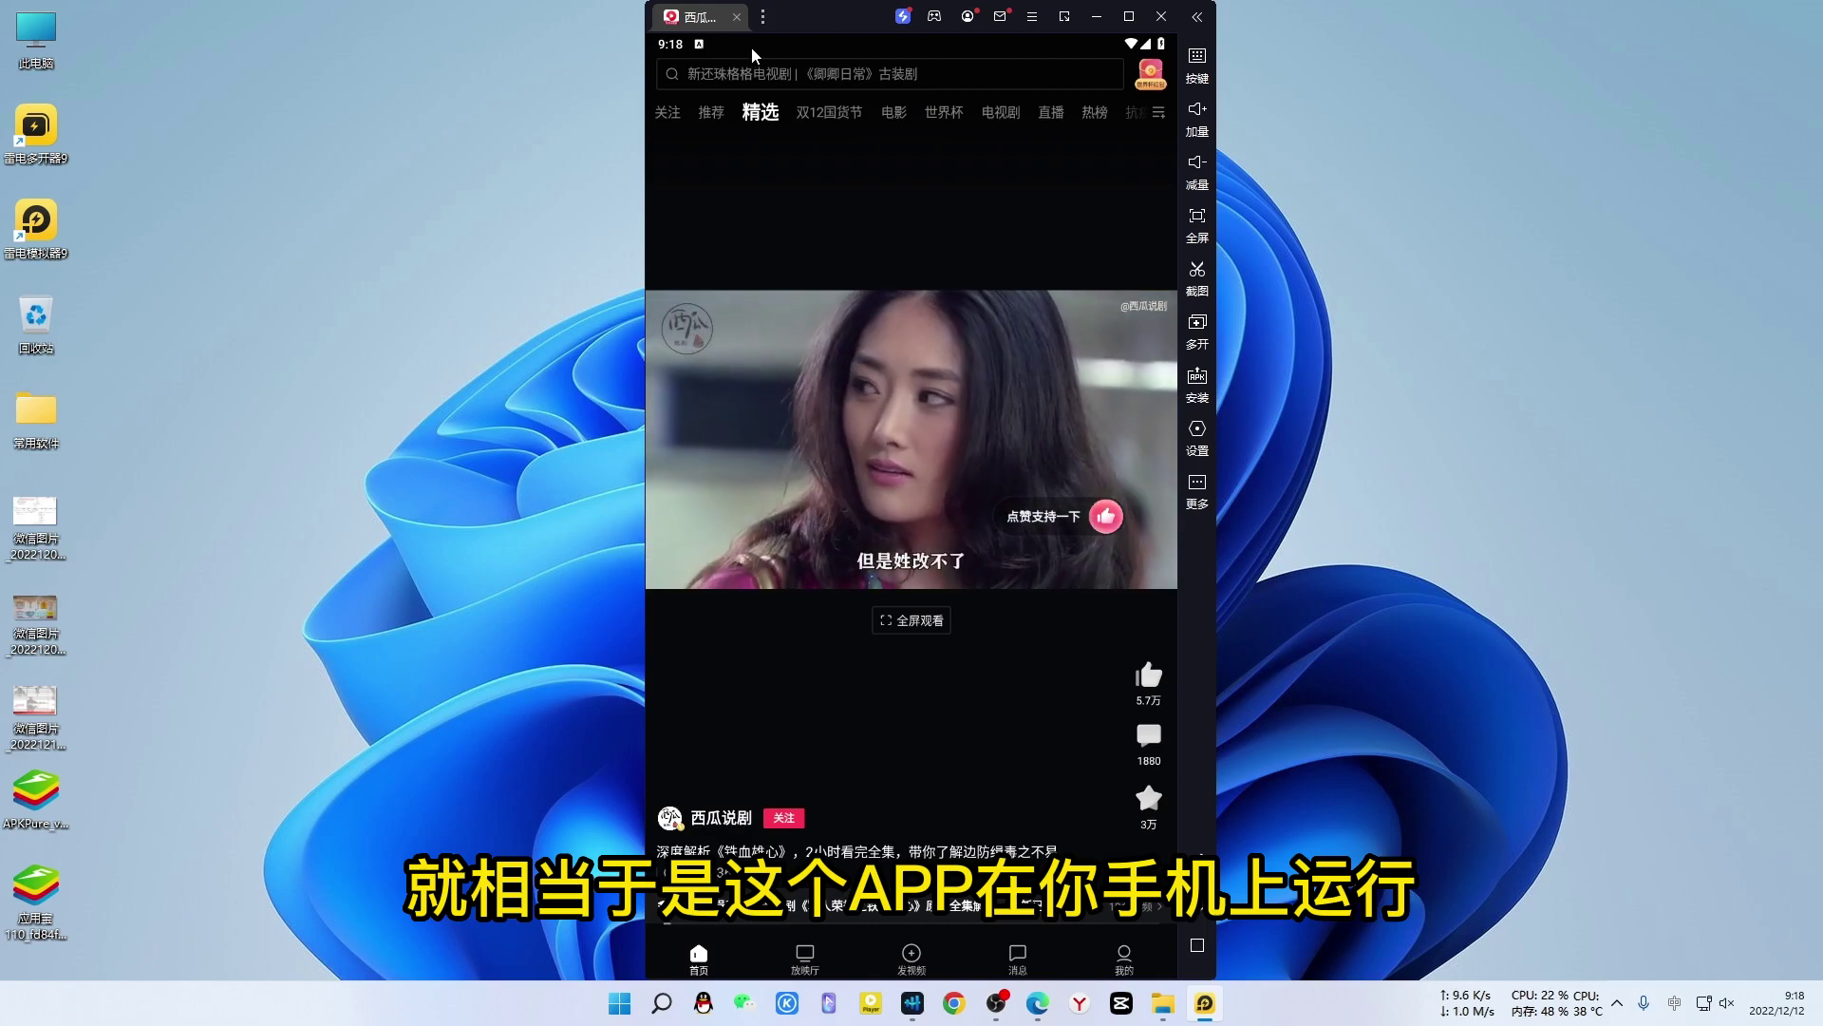
{"action": "left_click", "coordinate": [737, 18]}
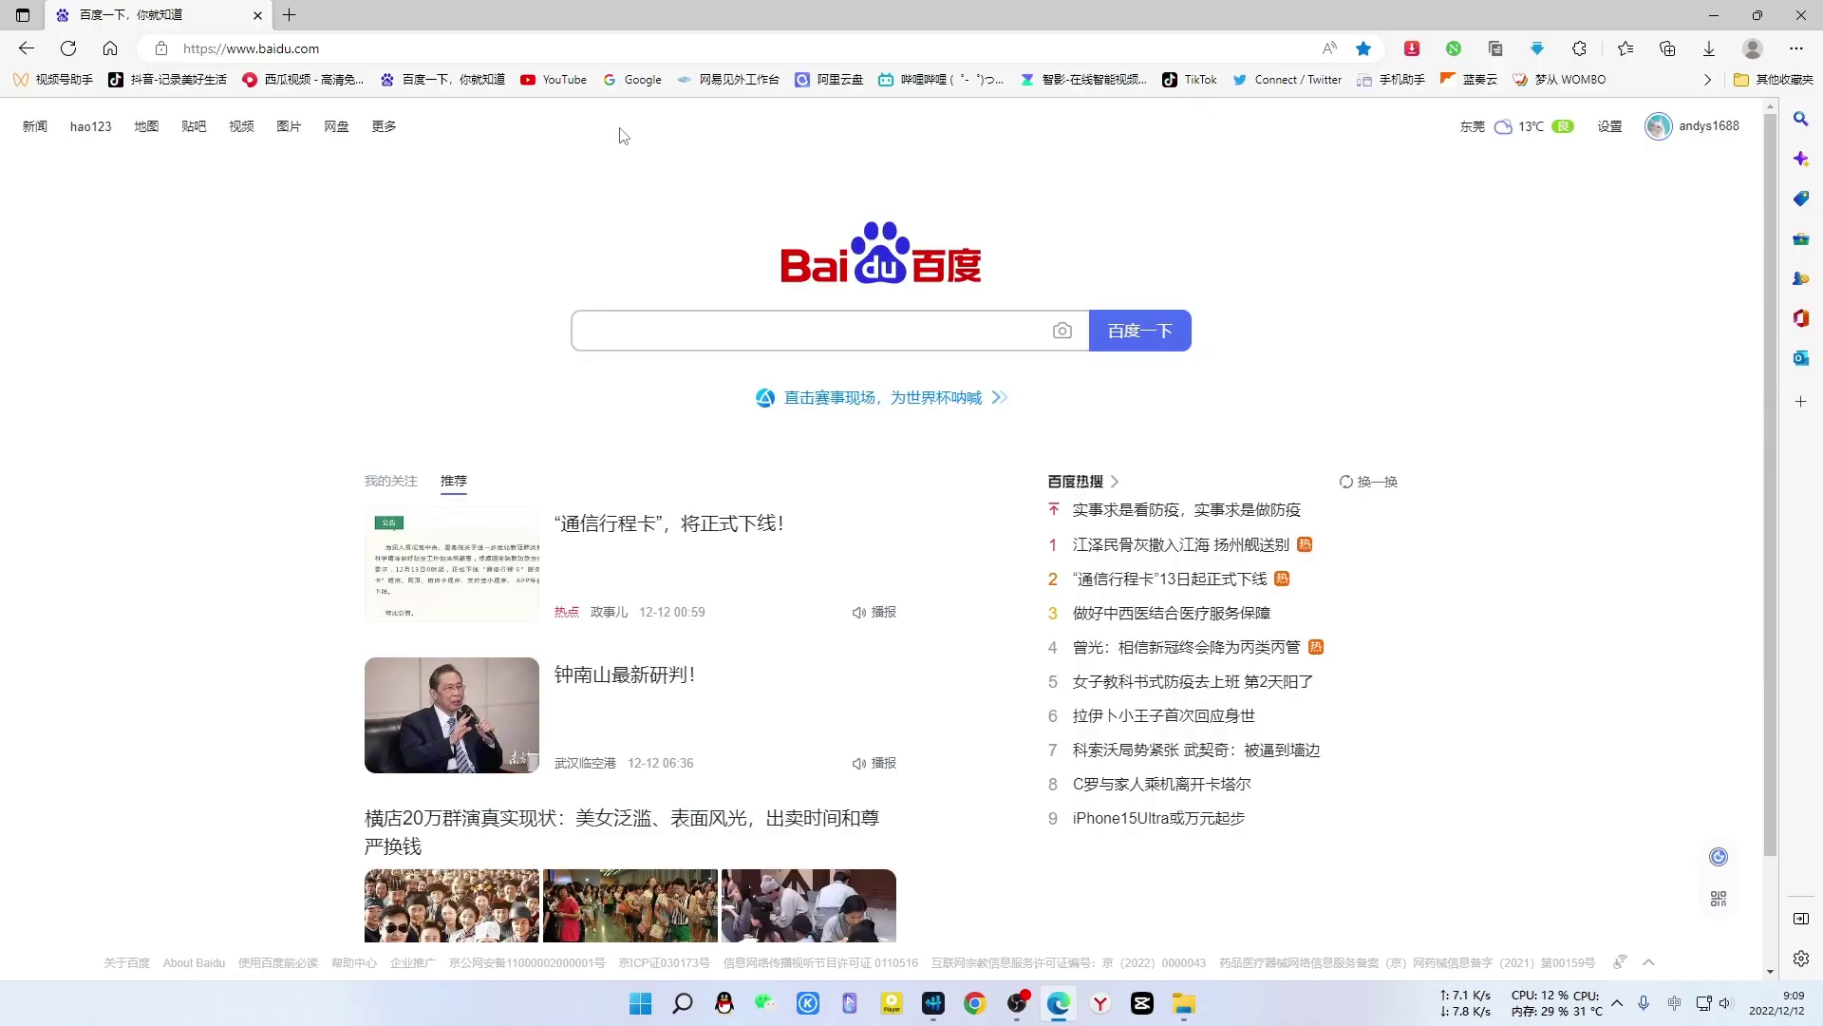
Step: Search Baidu in the browser for 雷电模拟器官网 and open the official ldmnq.com site from the results
{"action": "left_click", "coordinate": [663, 333]}
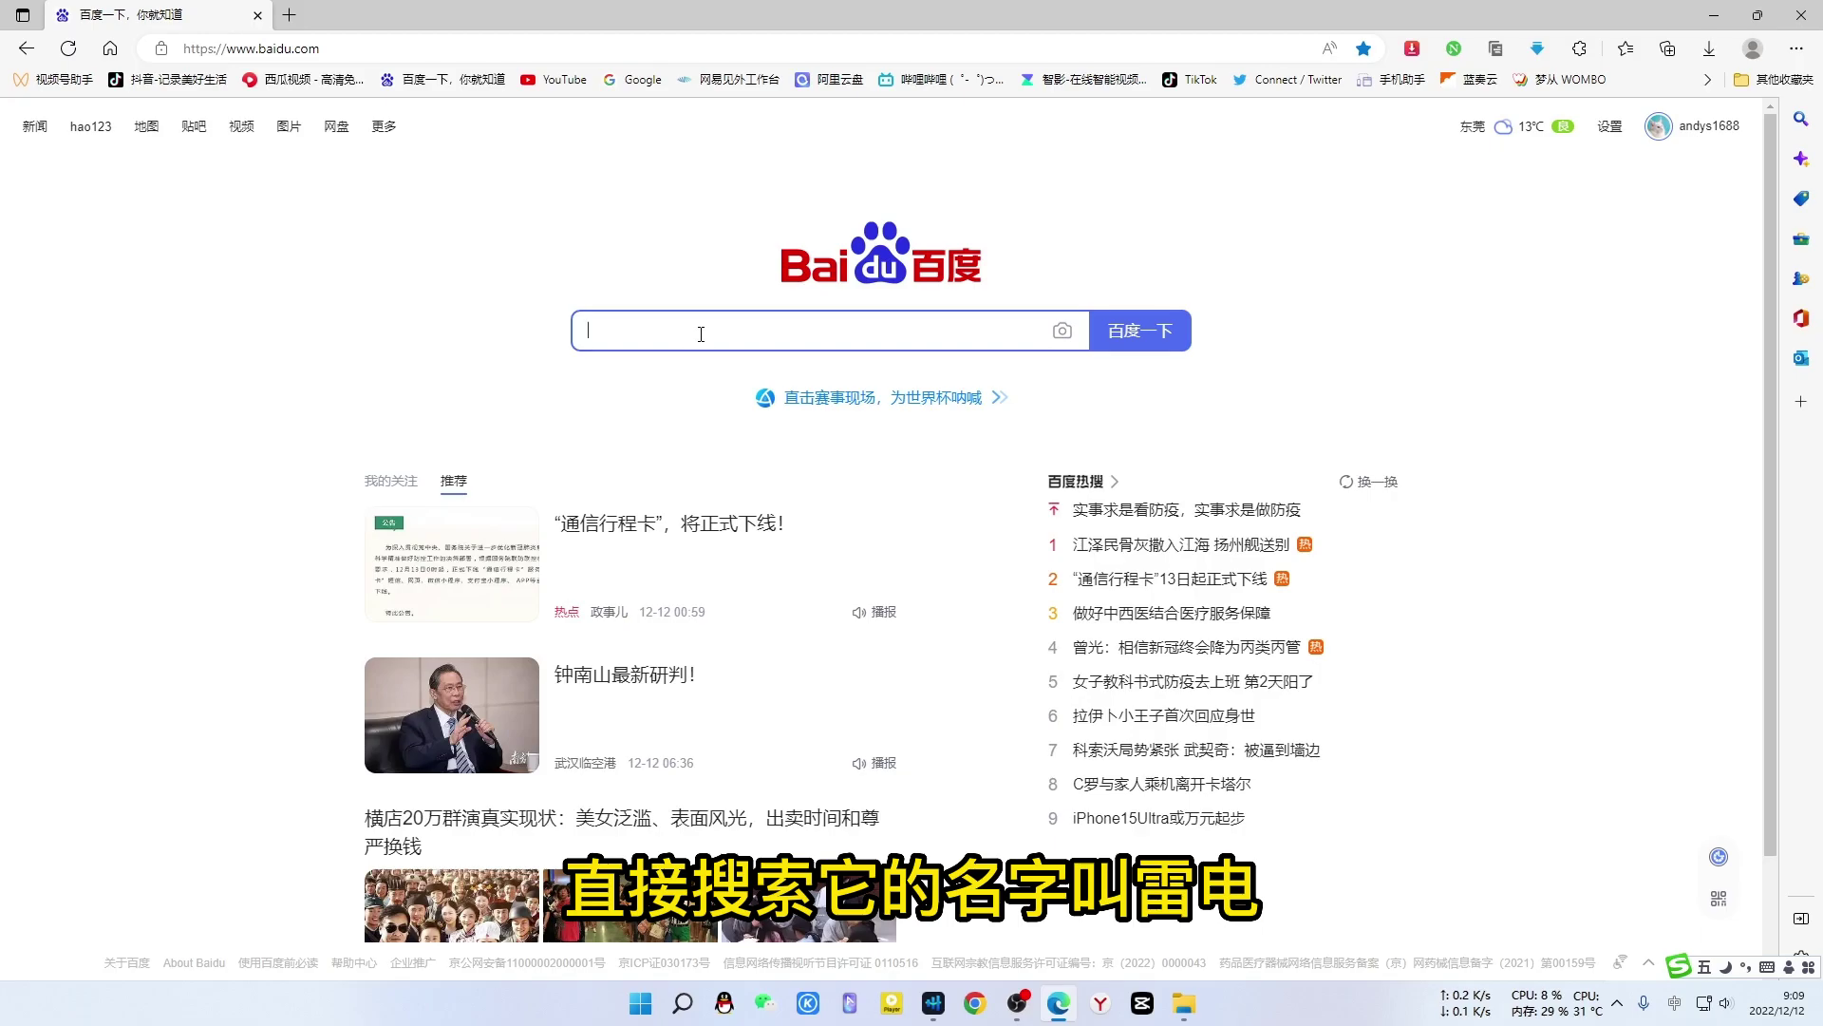
{"action": "type", "text": "雷电"}
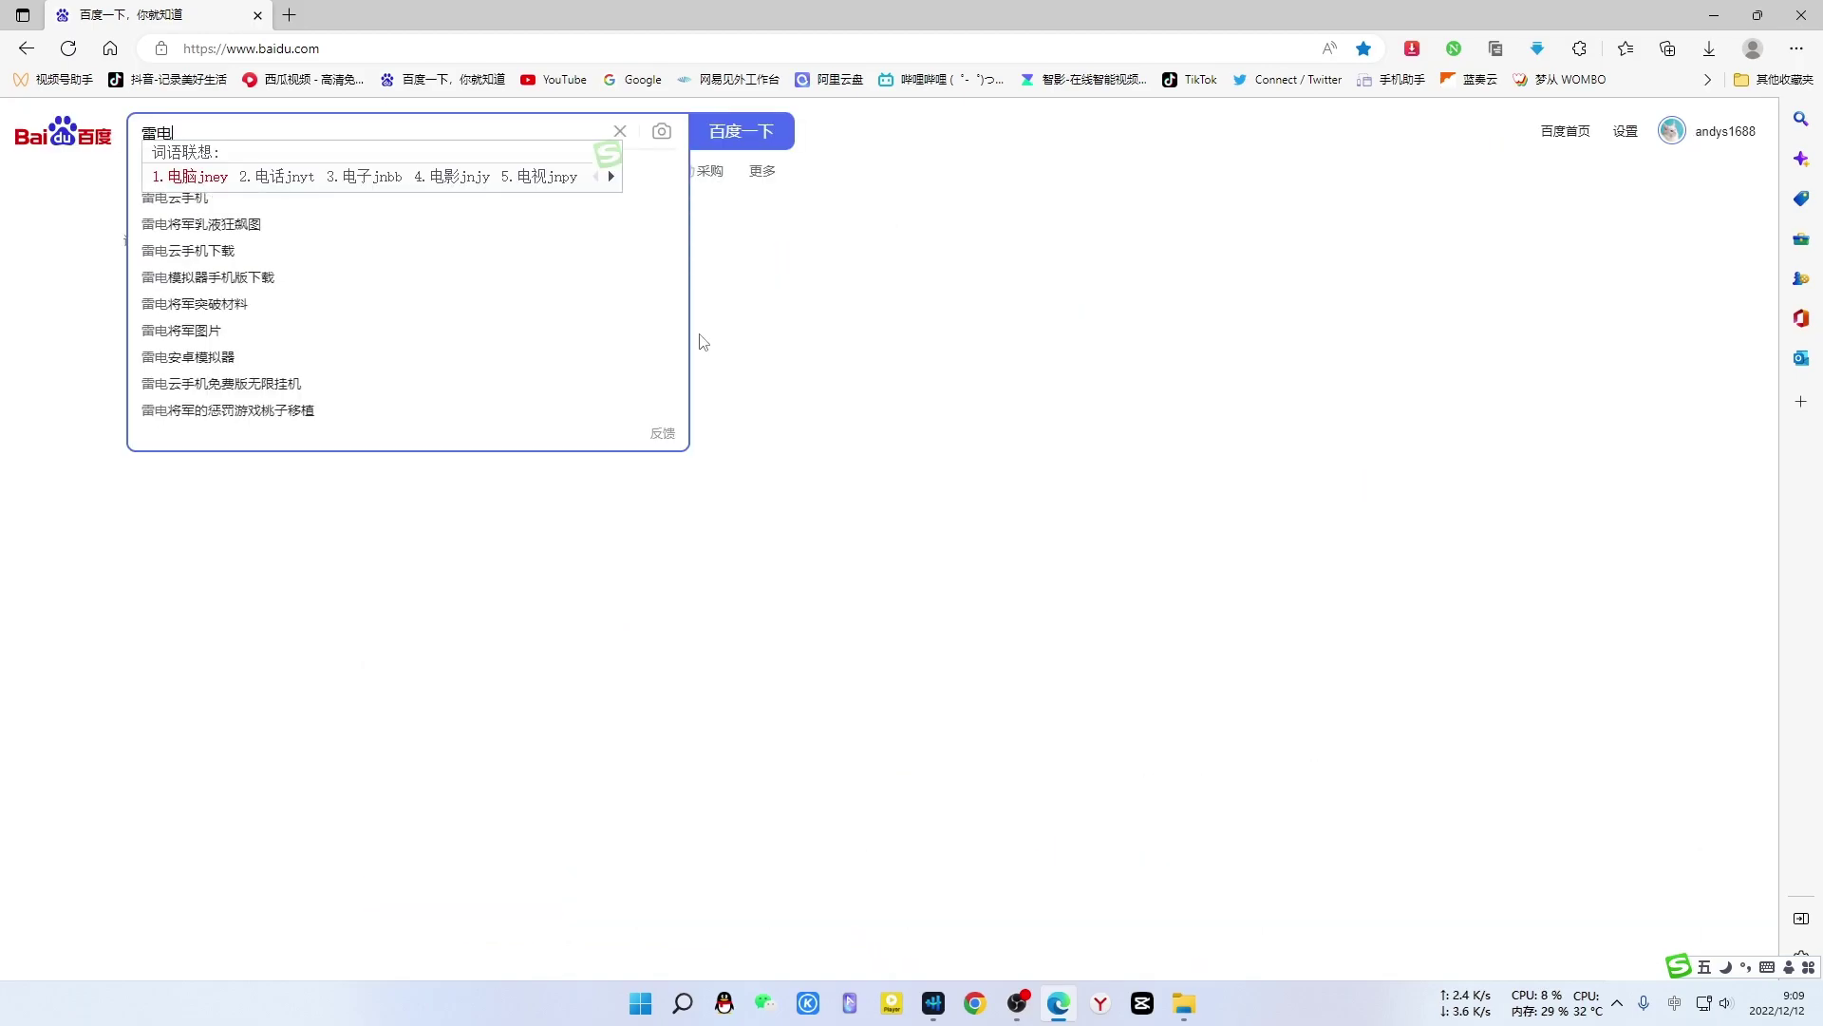
{"action": "type", "text": "模"}
{"action": "left_click", "coordinate": [186, 254]}
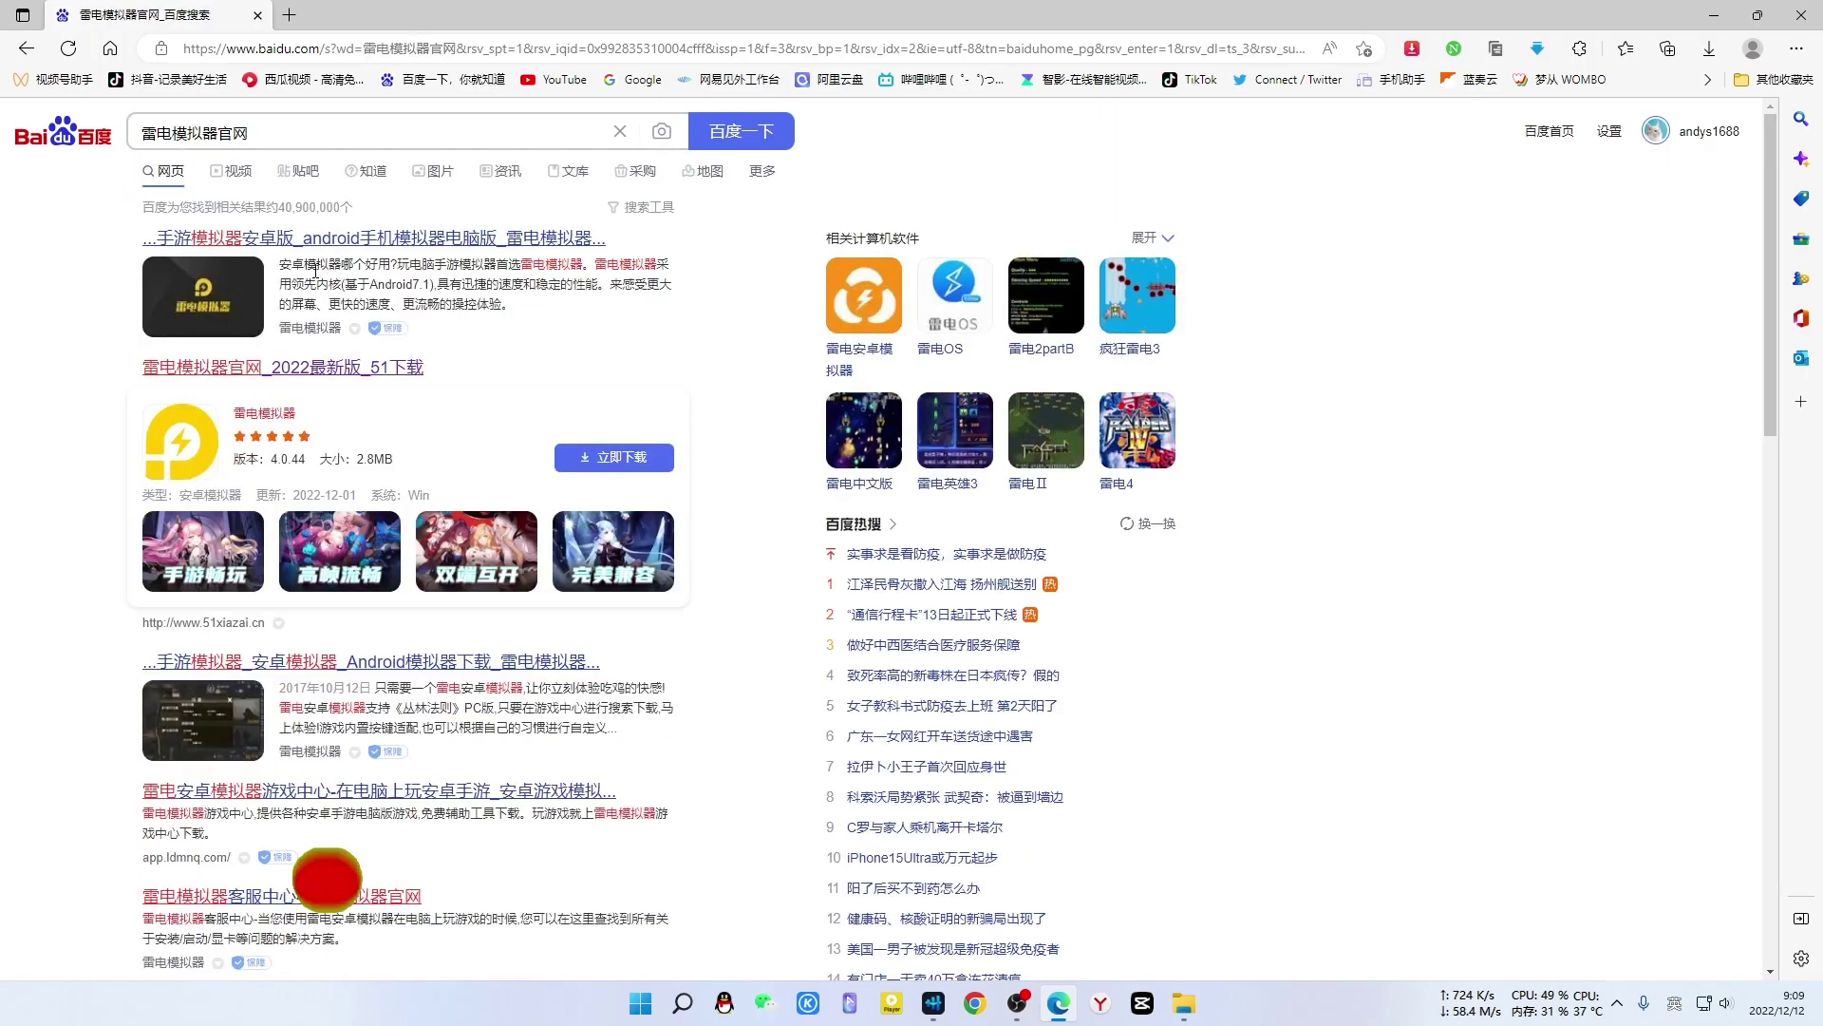
{"action": "left_click", "coordinate": [254, 241]}
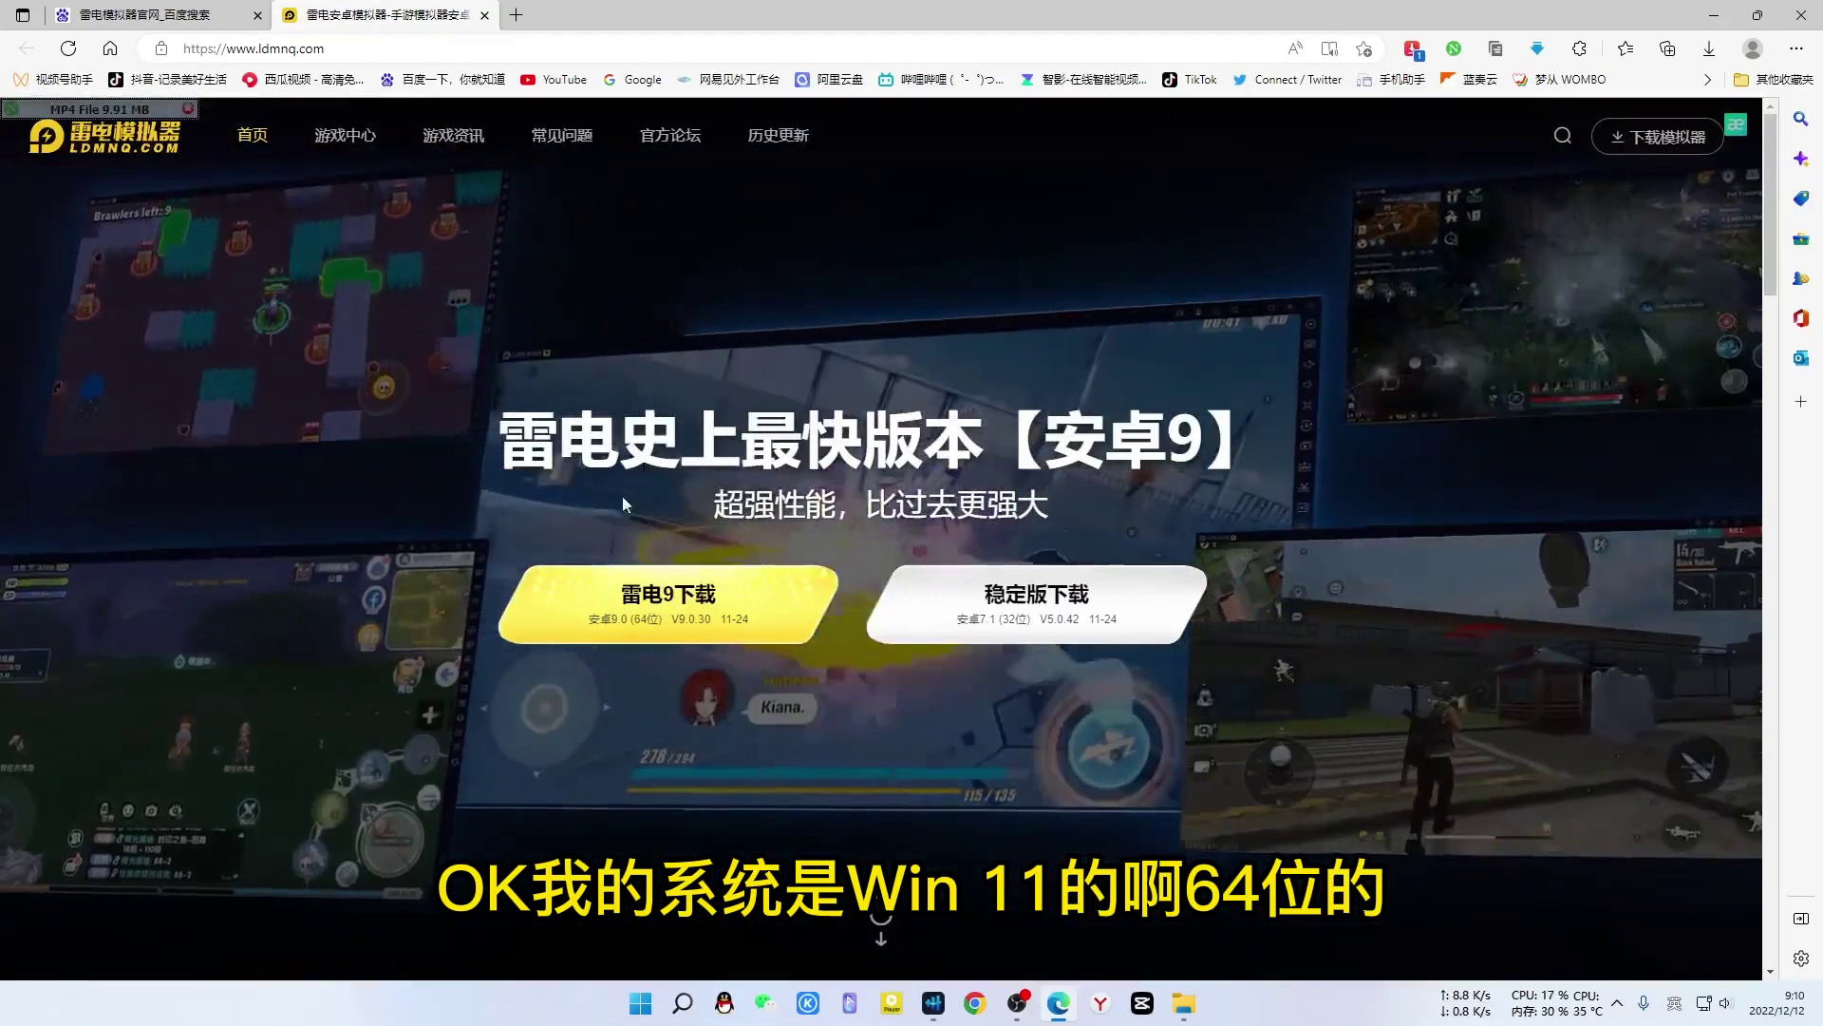
Step: Download the 雷电9 (安卓9.0, 64位) installer, show it in its download folder, and put the browser away
{"action": "left_click", "coordinate": [652, 619]}
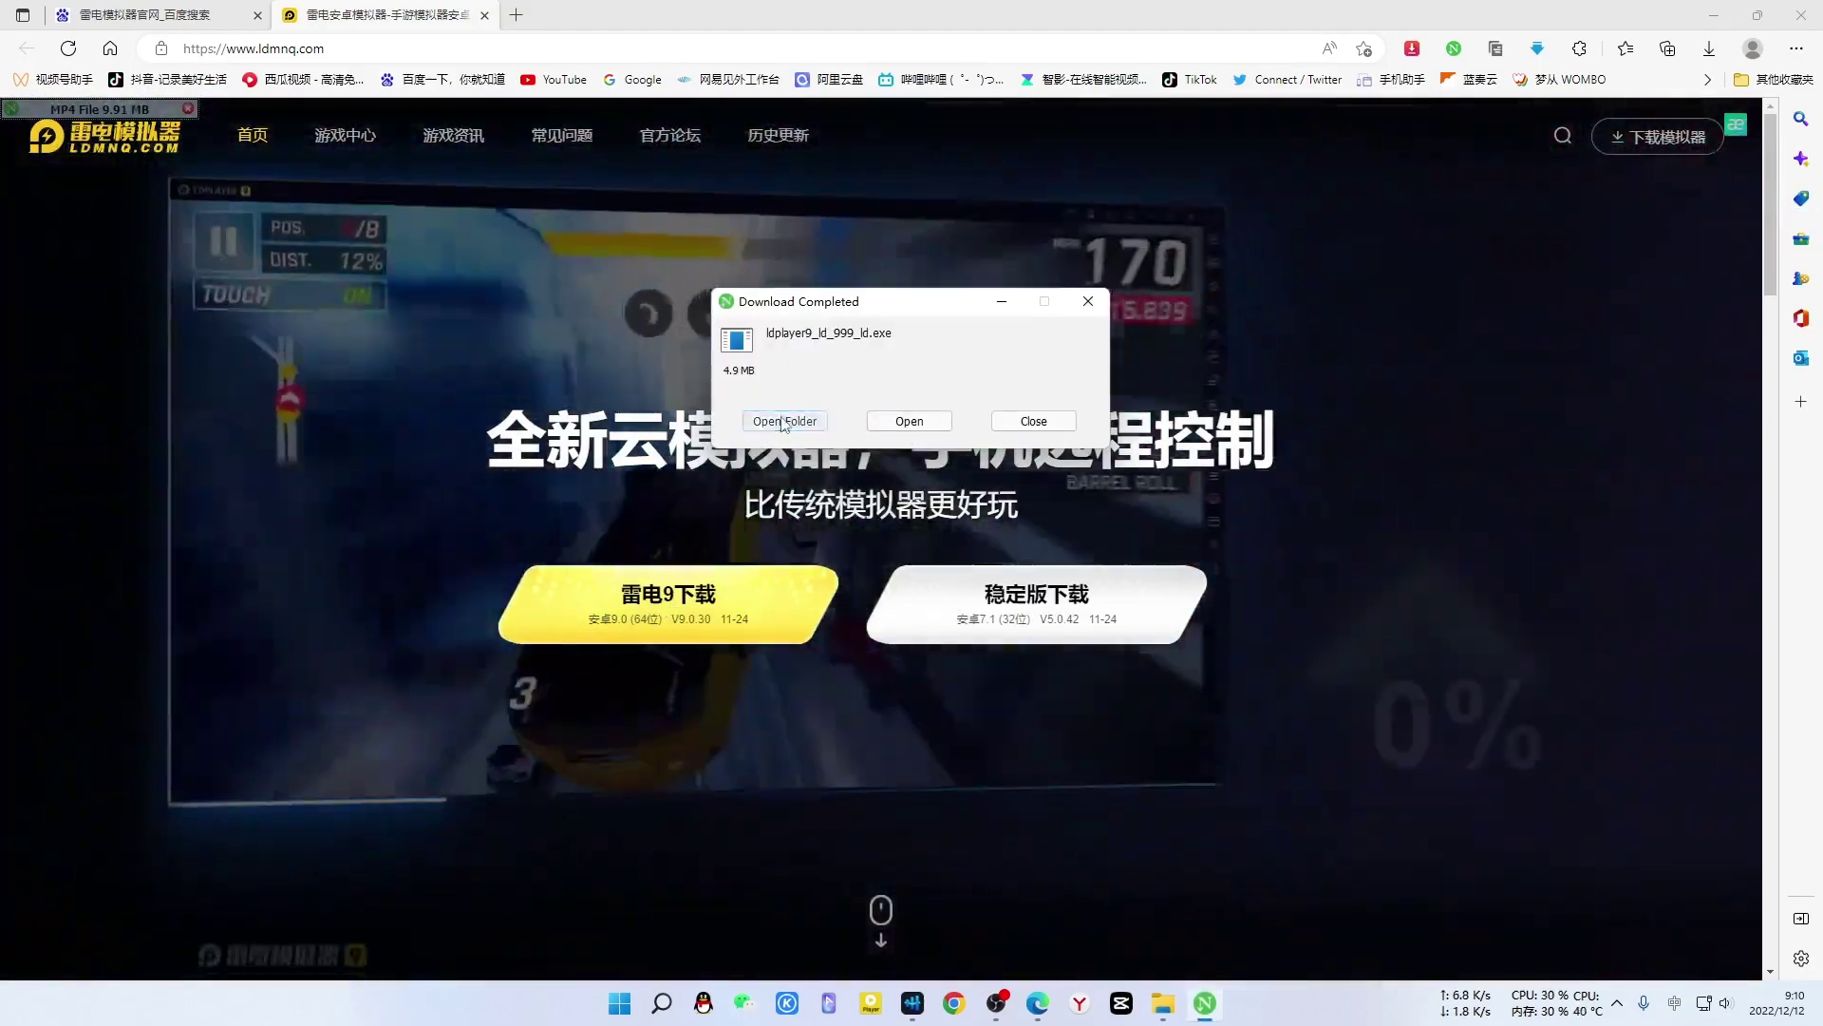
{"action": "left_click", "coordinate": [783, 422]}
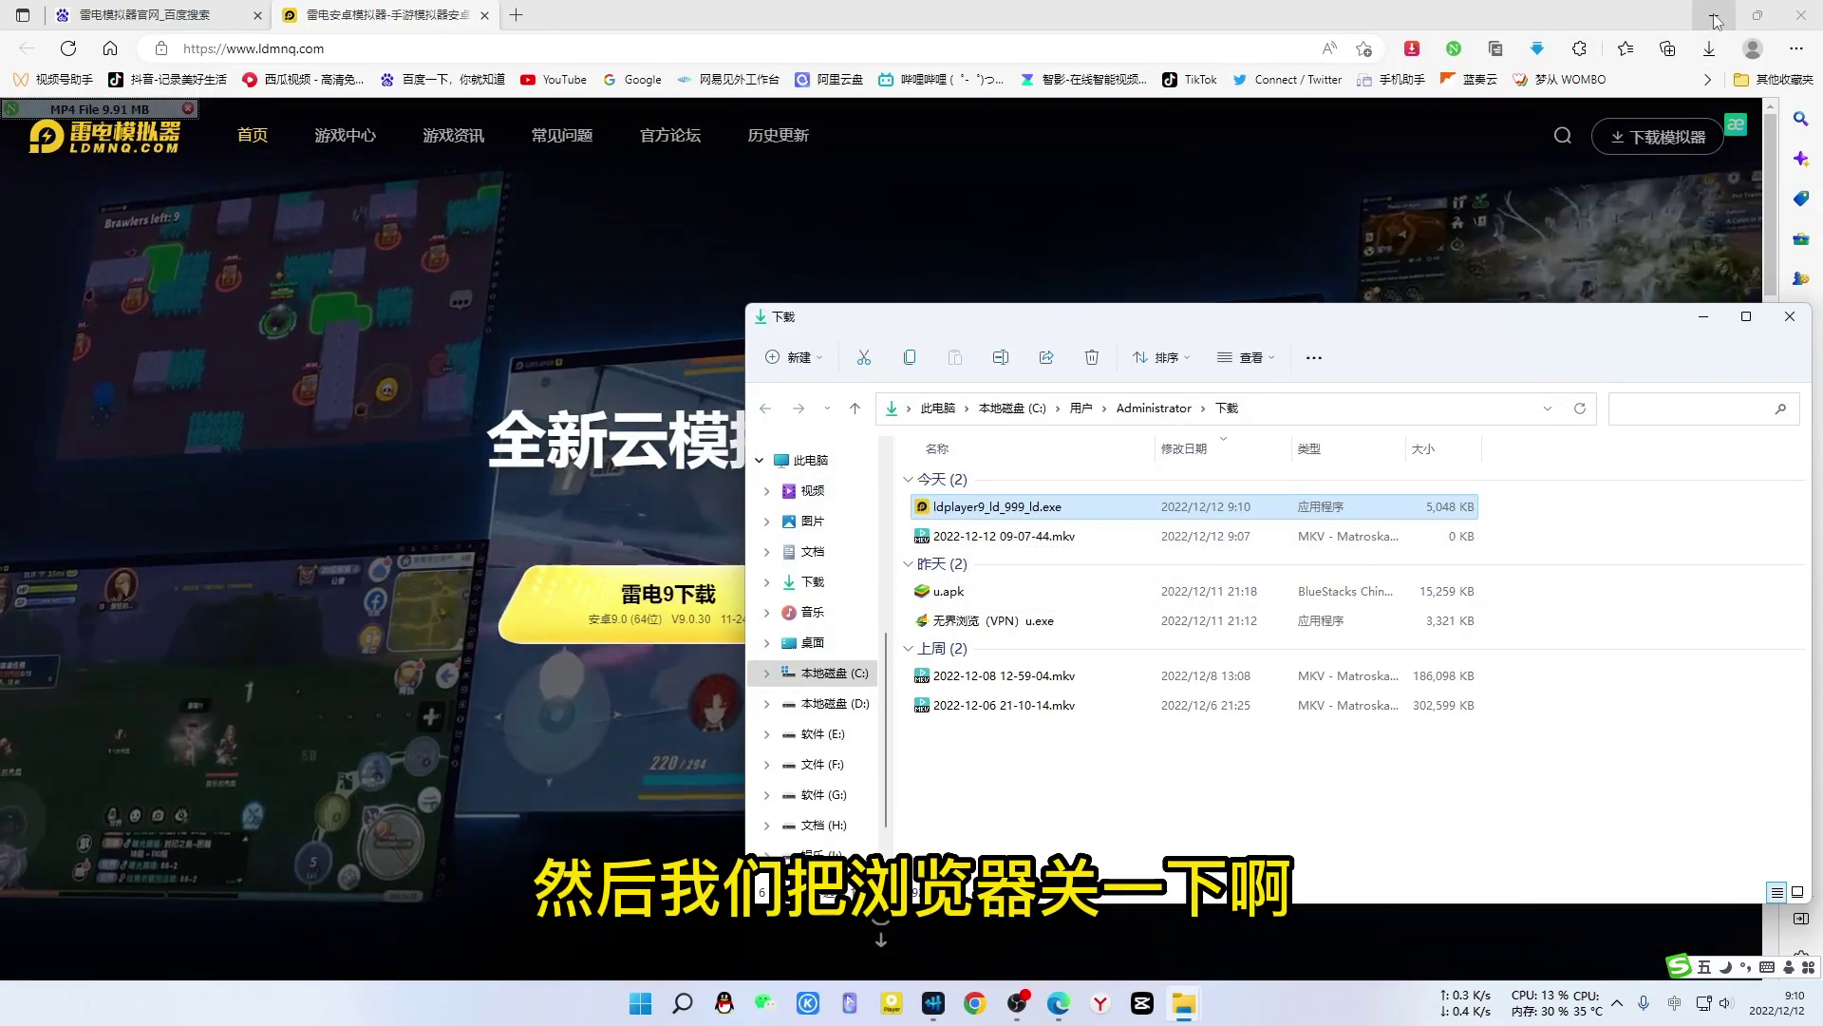
{"action": "left_click", "coordinate": [1801, 15]}
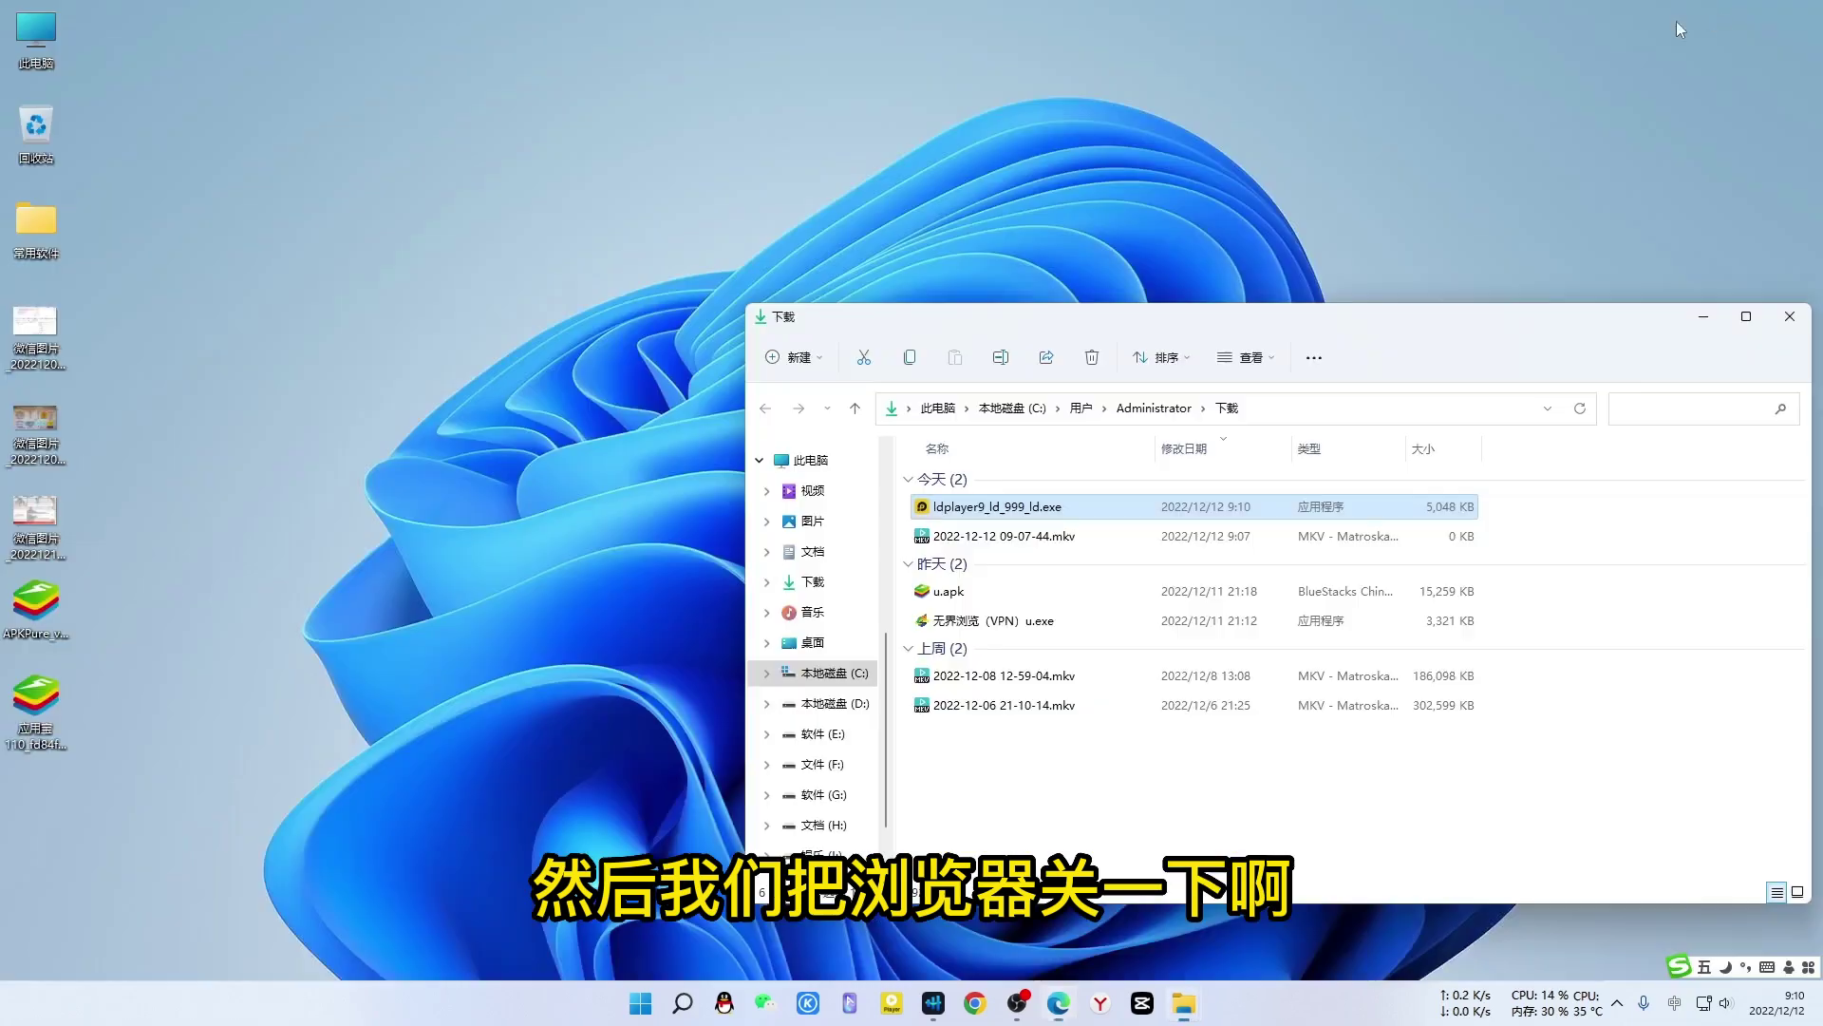
Step: Run ldplayer9_ld_999_ld.exe, perform the quick installation of 雷电模拟器9, and launch the emulator
{"action": "double_click", "coordinate": [926, 507]}
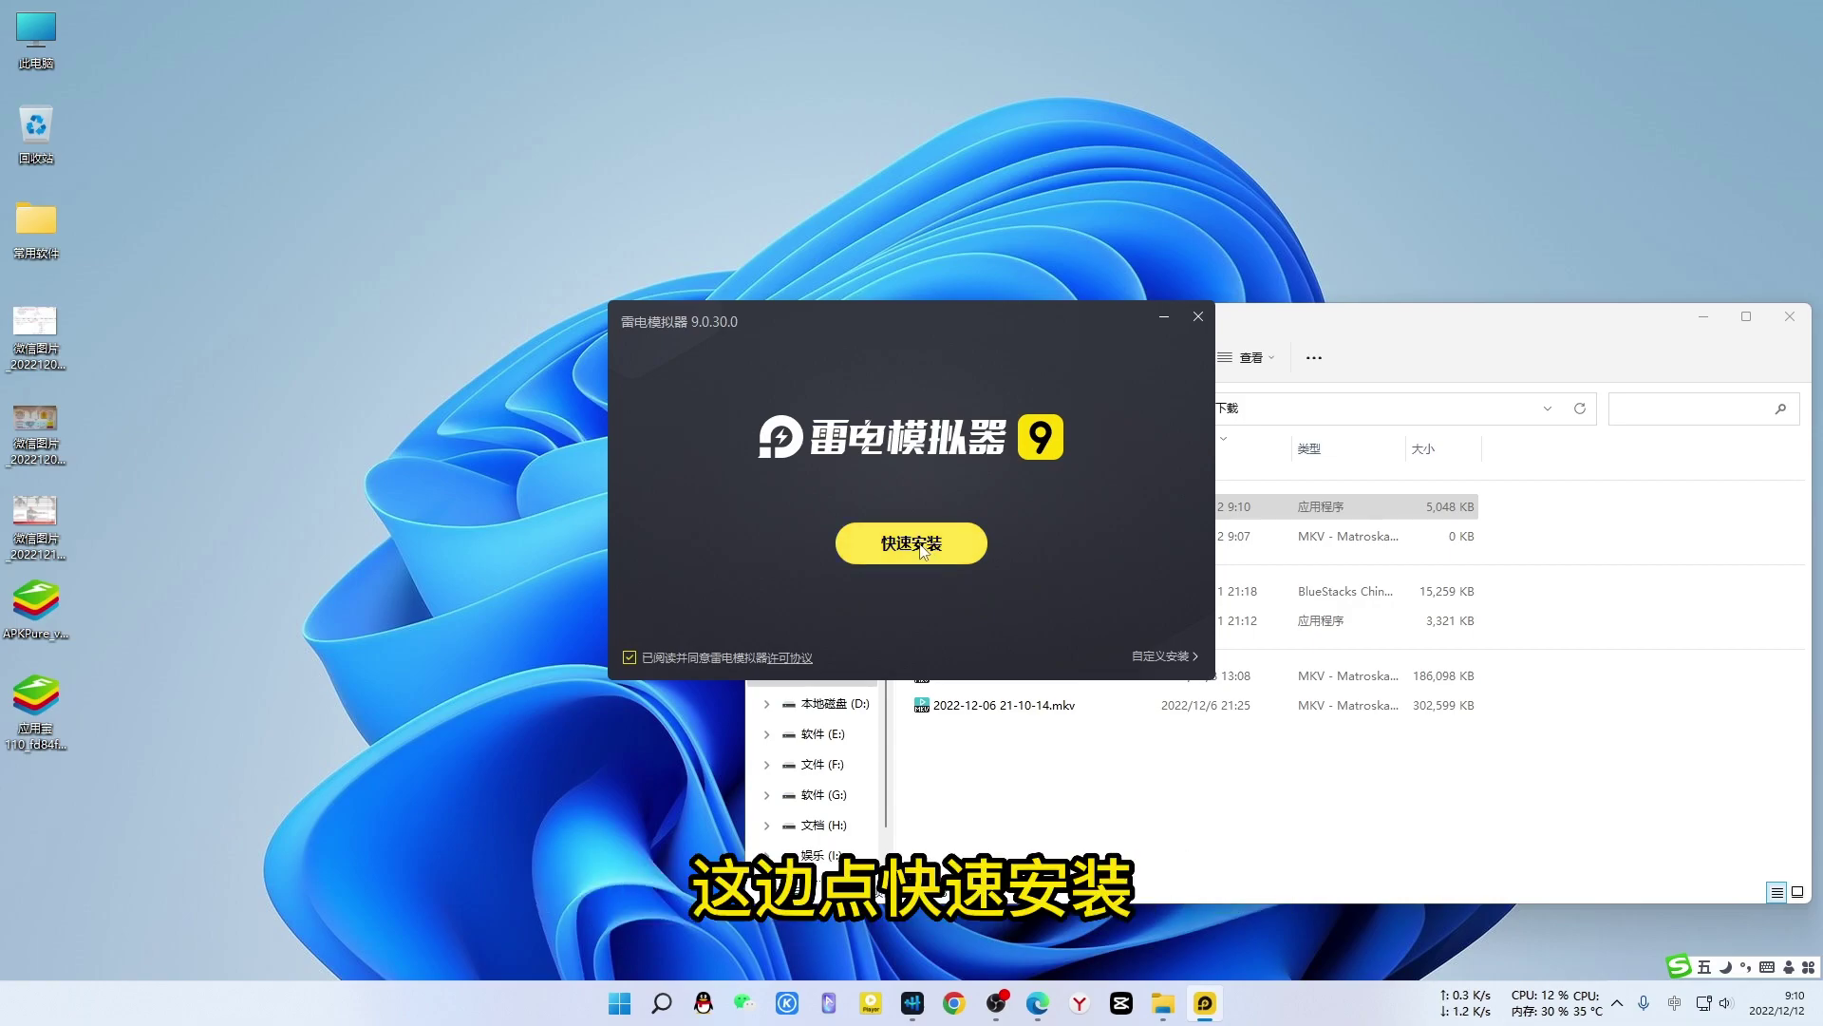
{"action": "left_click", "coordinate": [919, 544]}
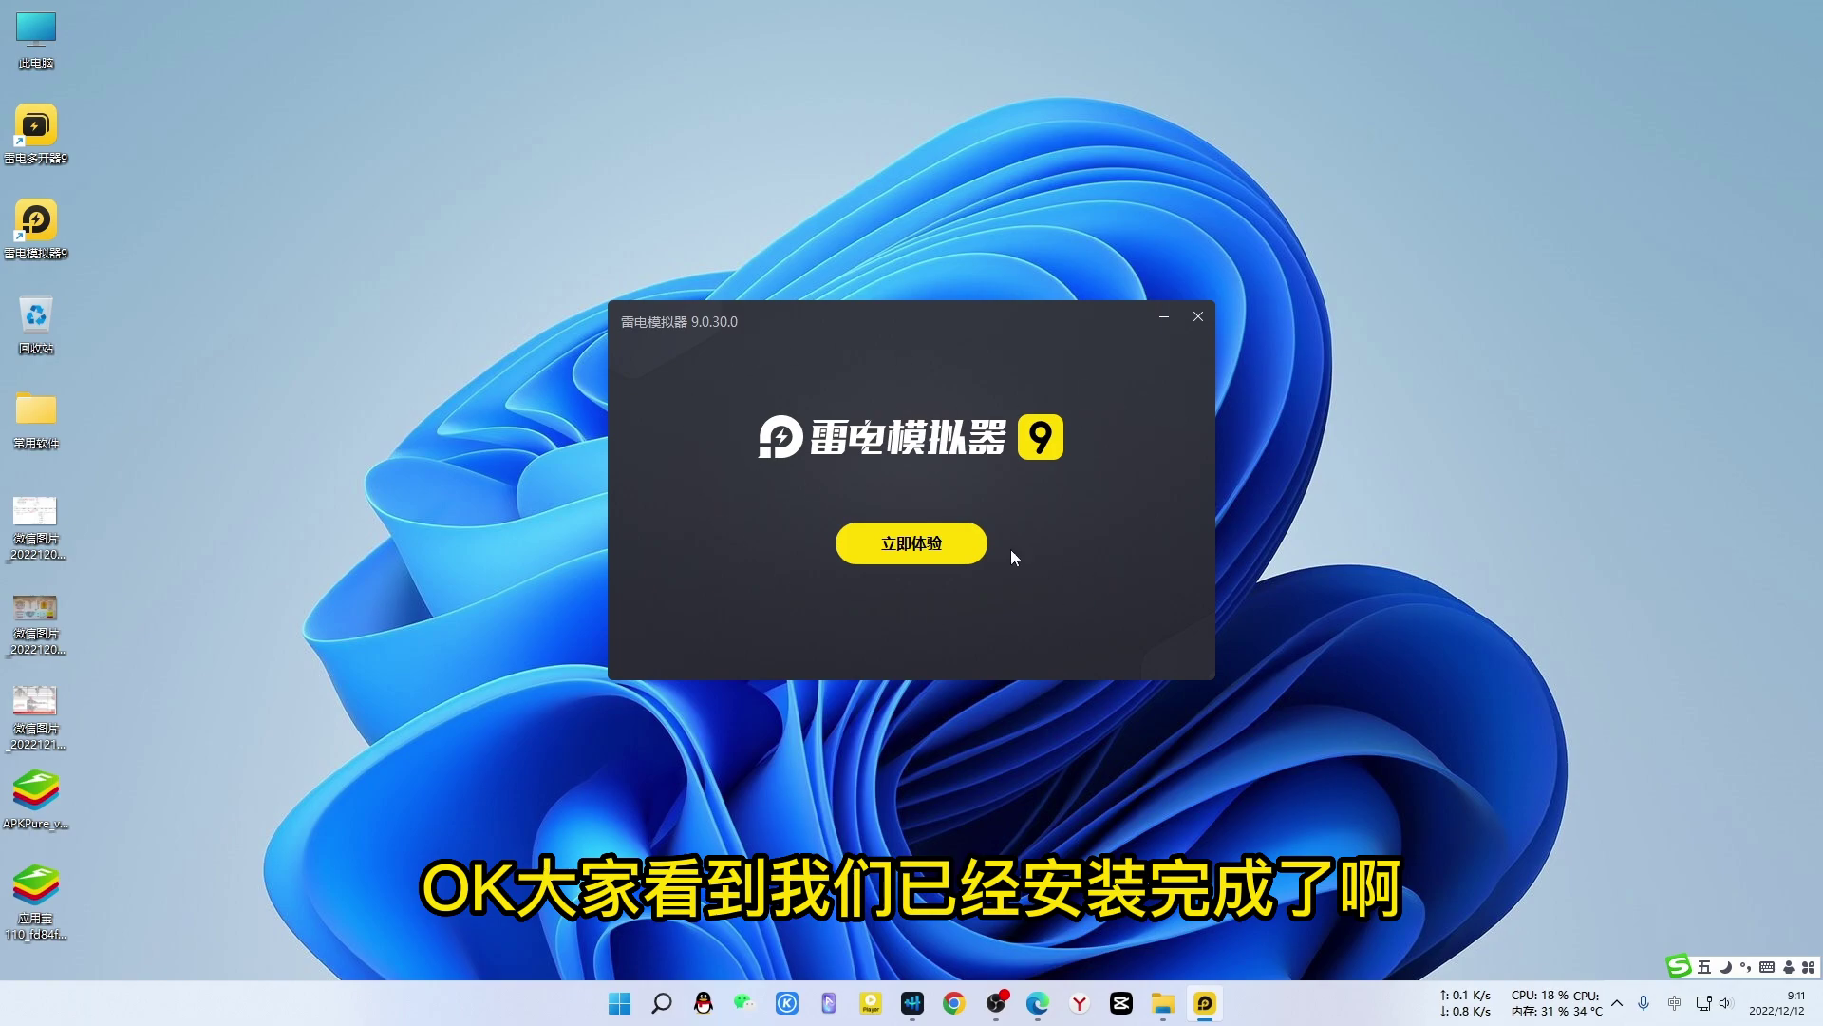
{"action": "left_click", "coordinate": [919, 545]}
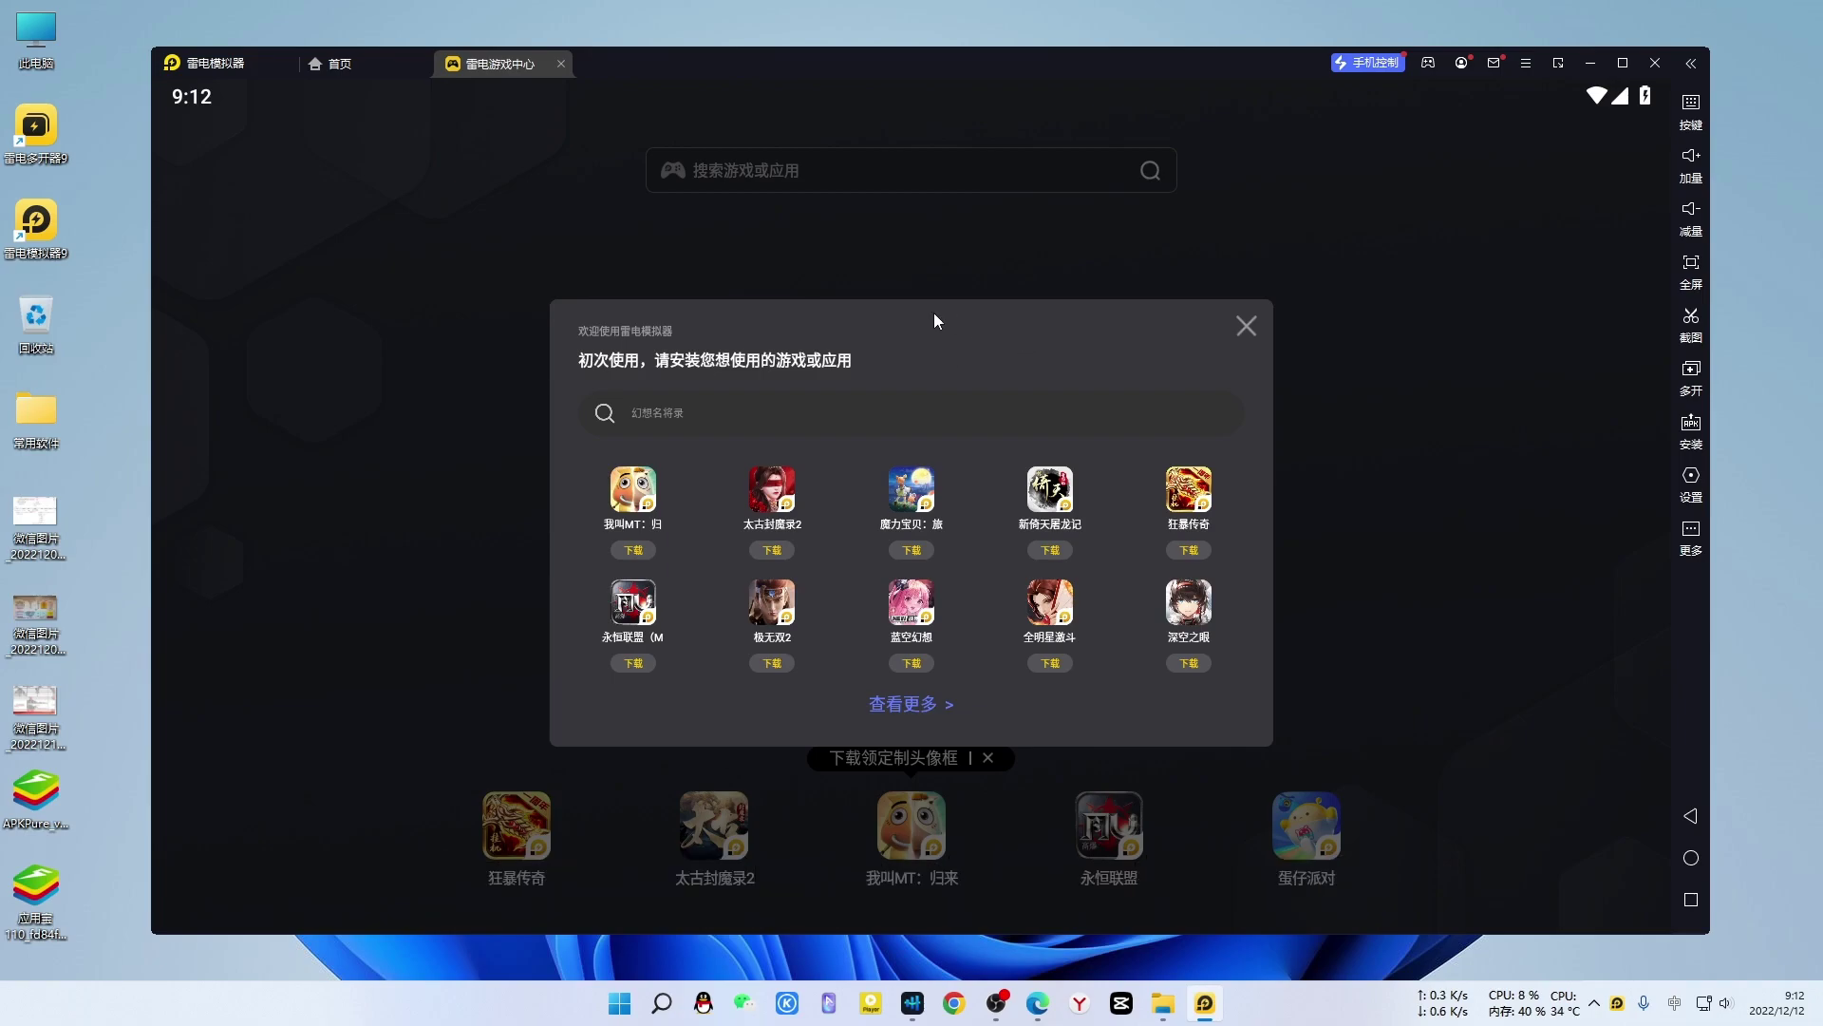
Step: Dismiss the first-use recommendations and browse the games in 雷电游戏中心, skipping its version update and closing it at the end
{"action": "left_click", "coordinate": [1248, 330]}
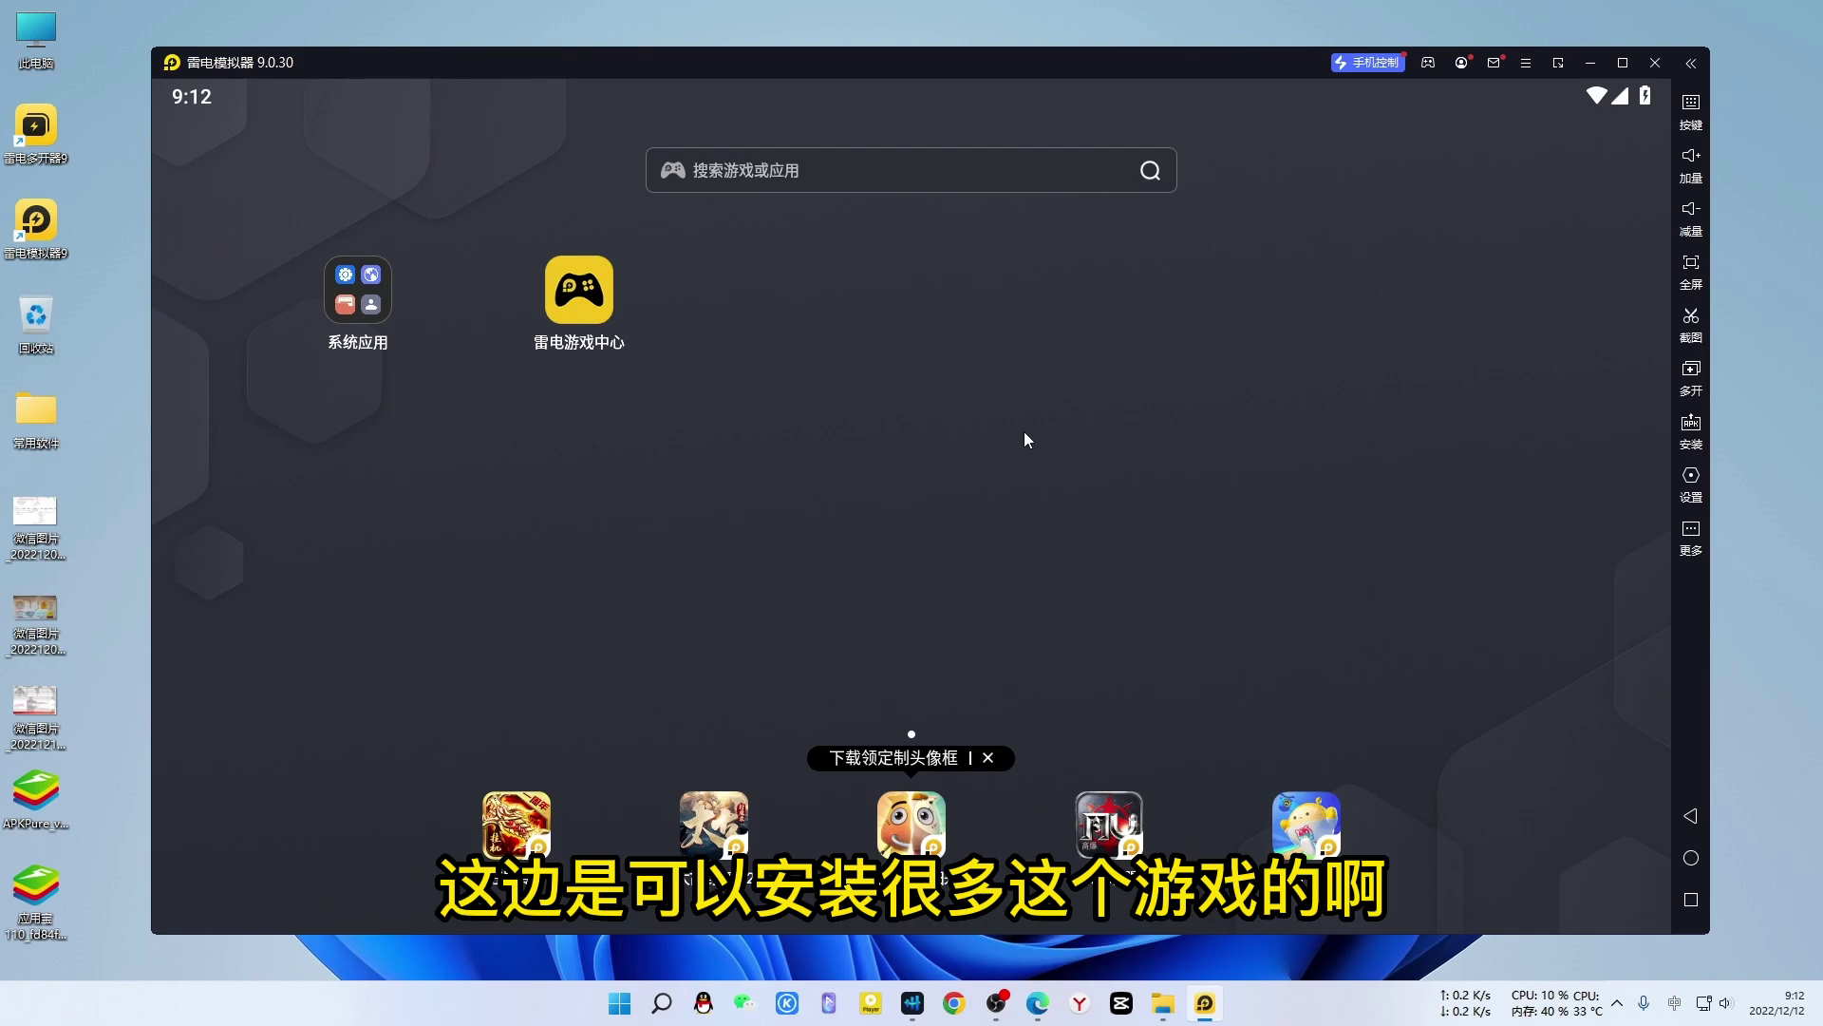
{"action": "left_click", "coordinate": [585, 296]}
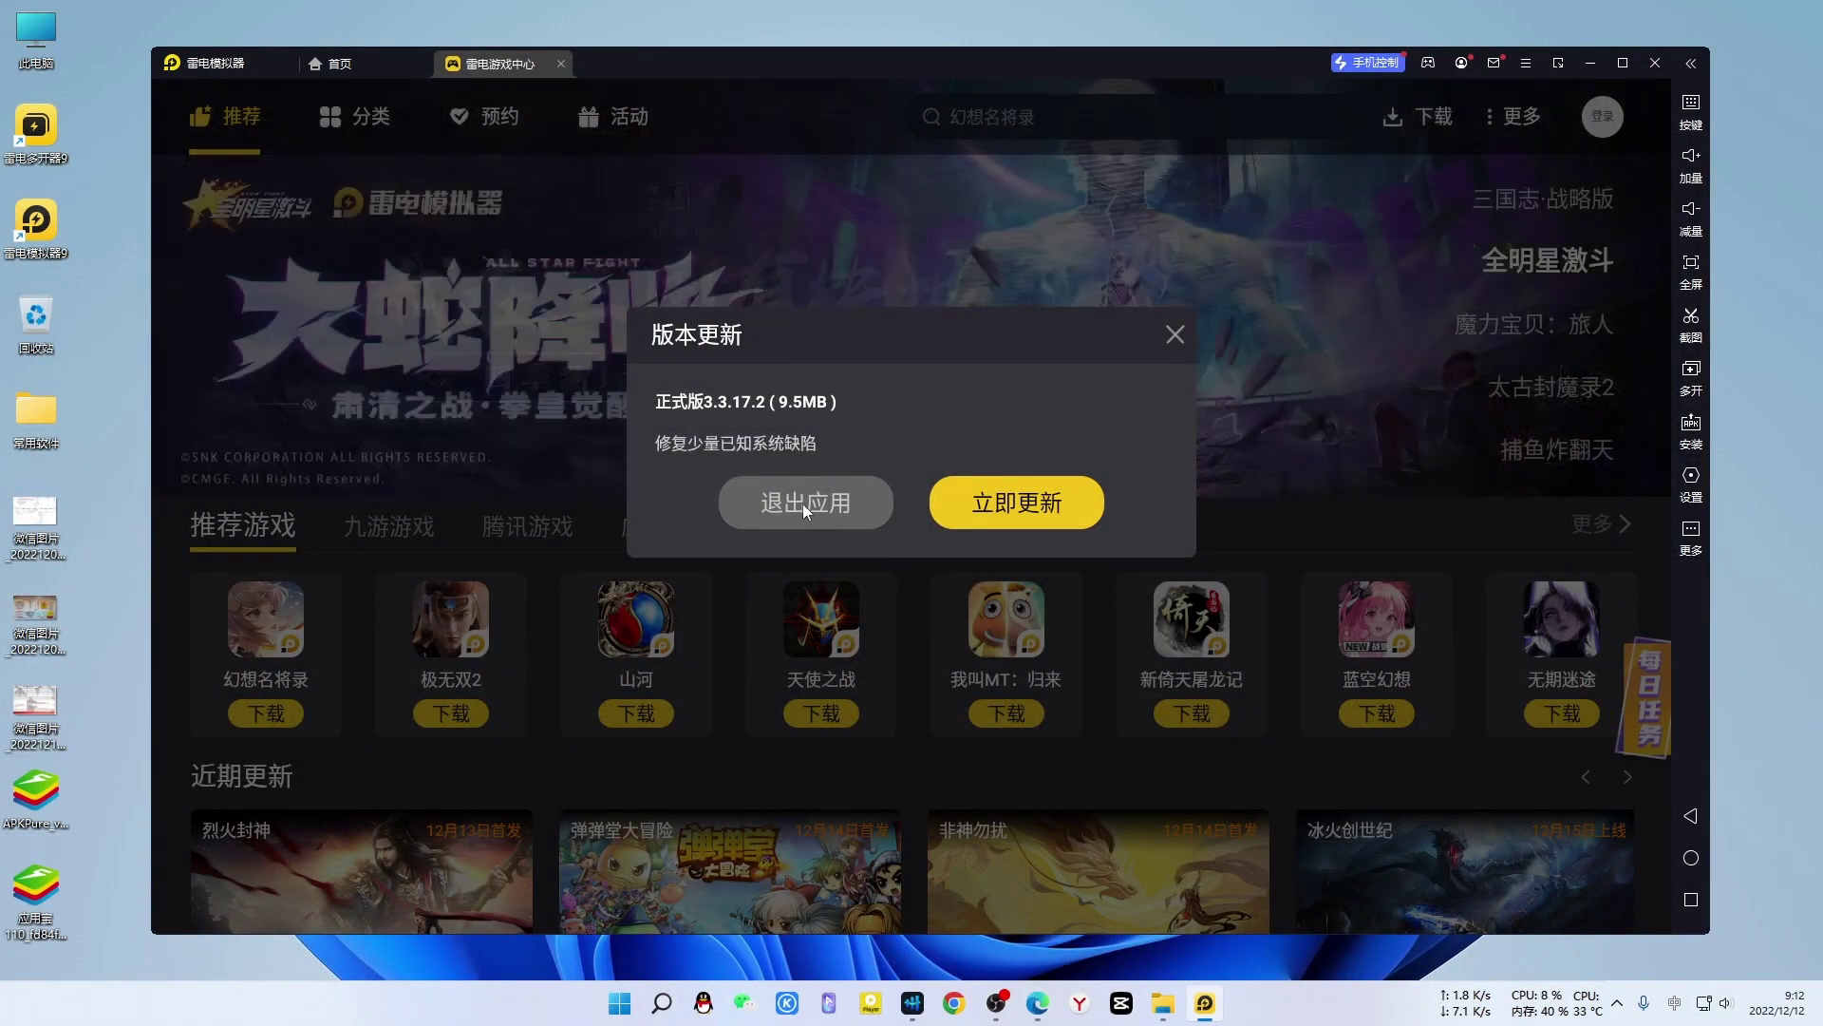
{"action": "left_click", "coordinate": [1173, 332]}
{"action": "scroll", "coordinate": [743, 644], "scroll_direction": "down", "scroll_amount": 15}
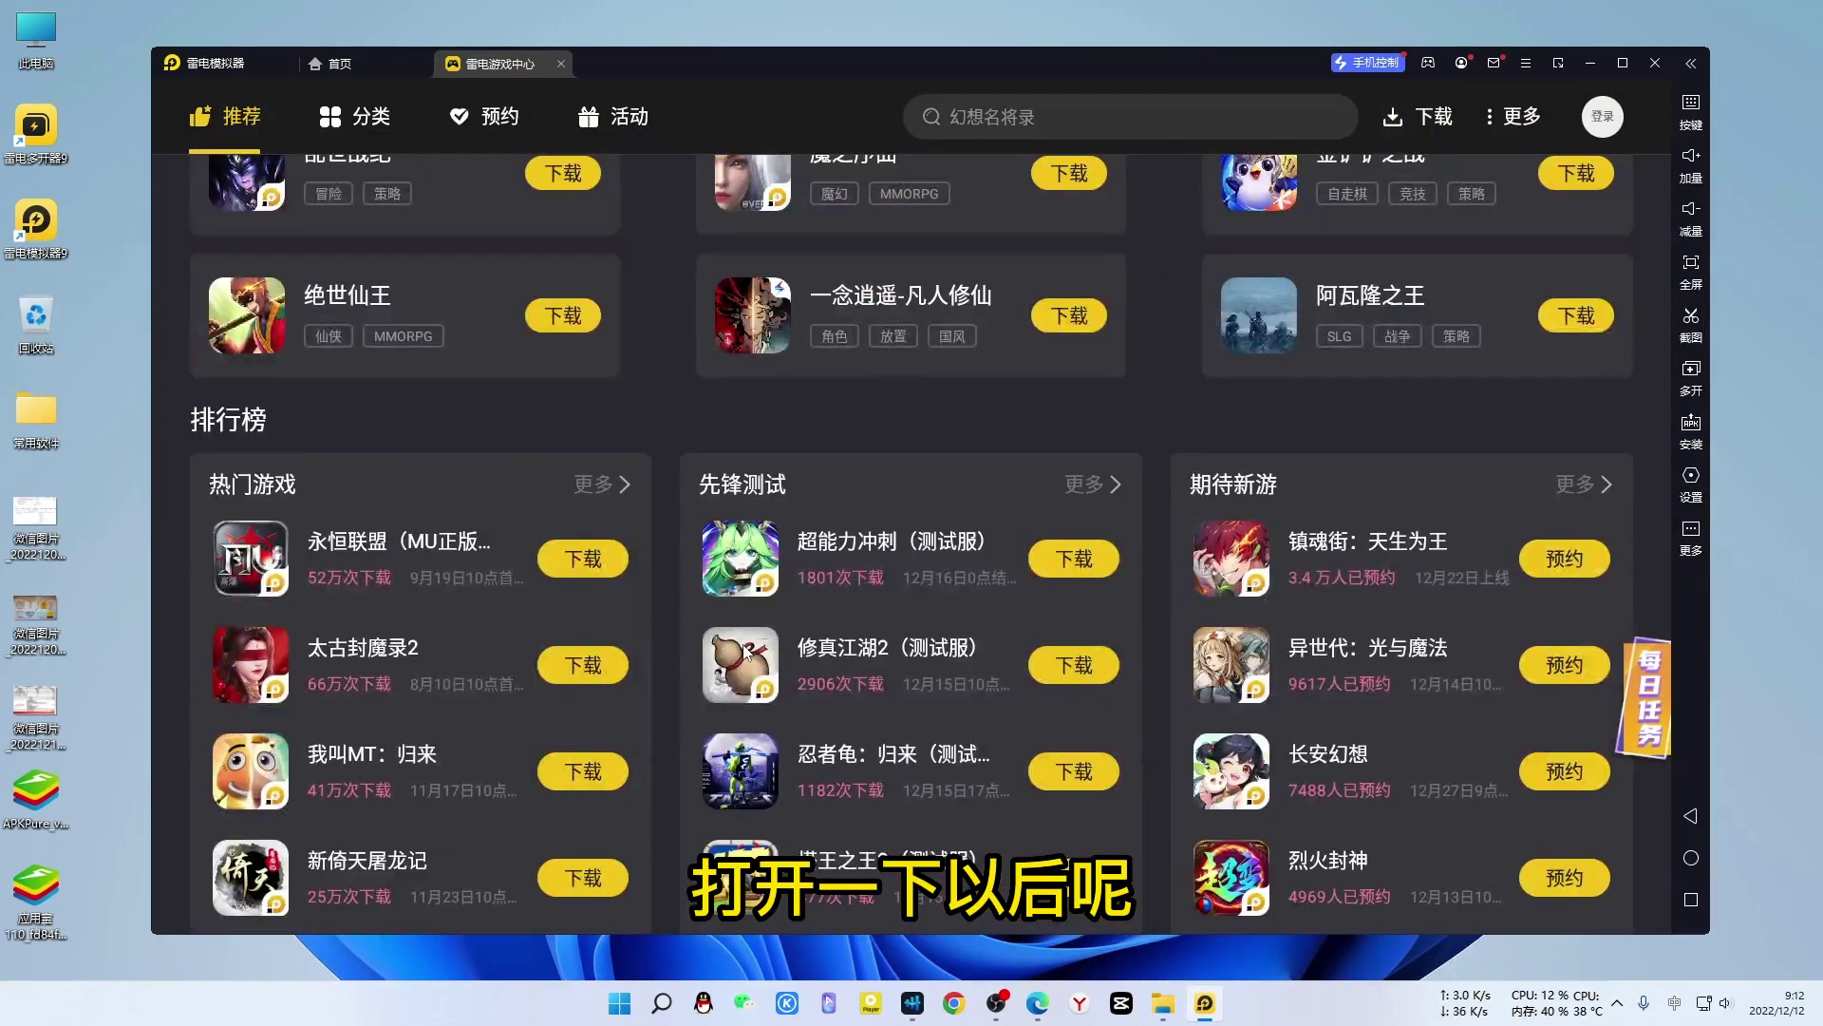
{"action": "scroll", "coordinate": [742, 644], "scroll_direction": "up", "scroll_amount": 15}
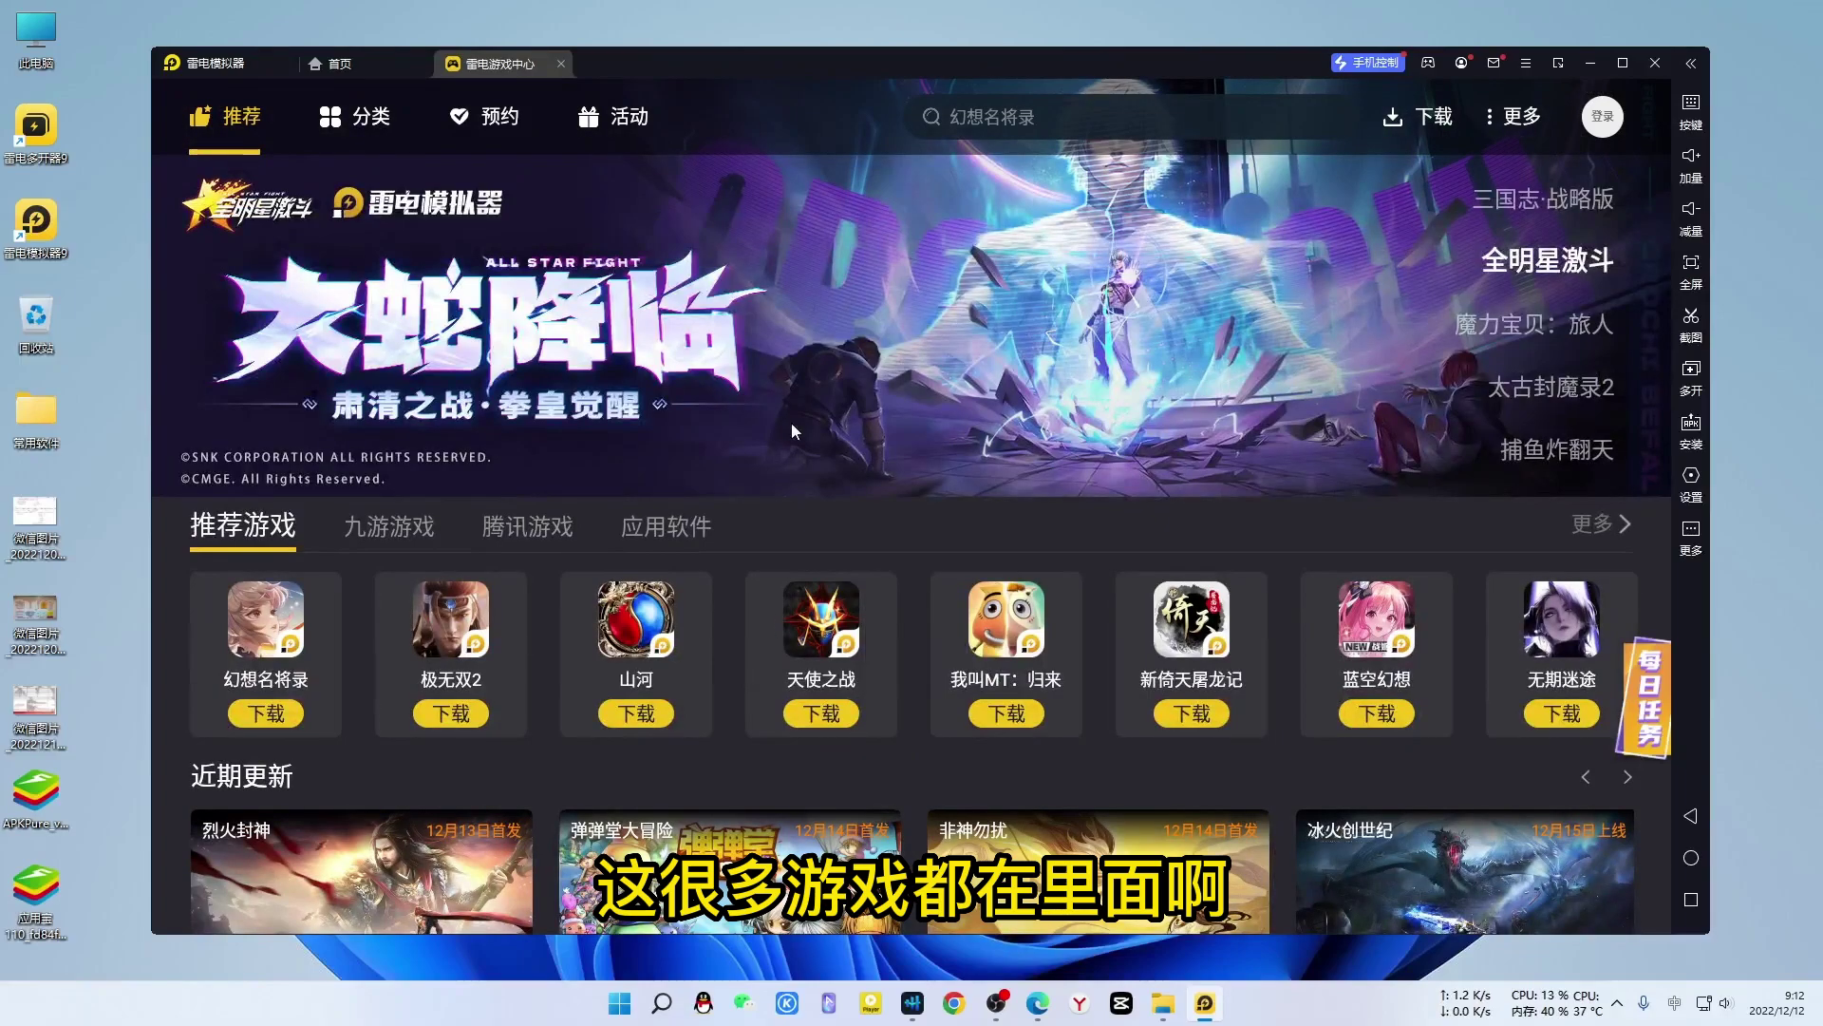
{"action": "left_click", "coordinate": [561, 63]}
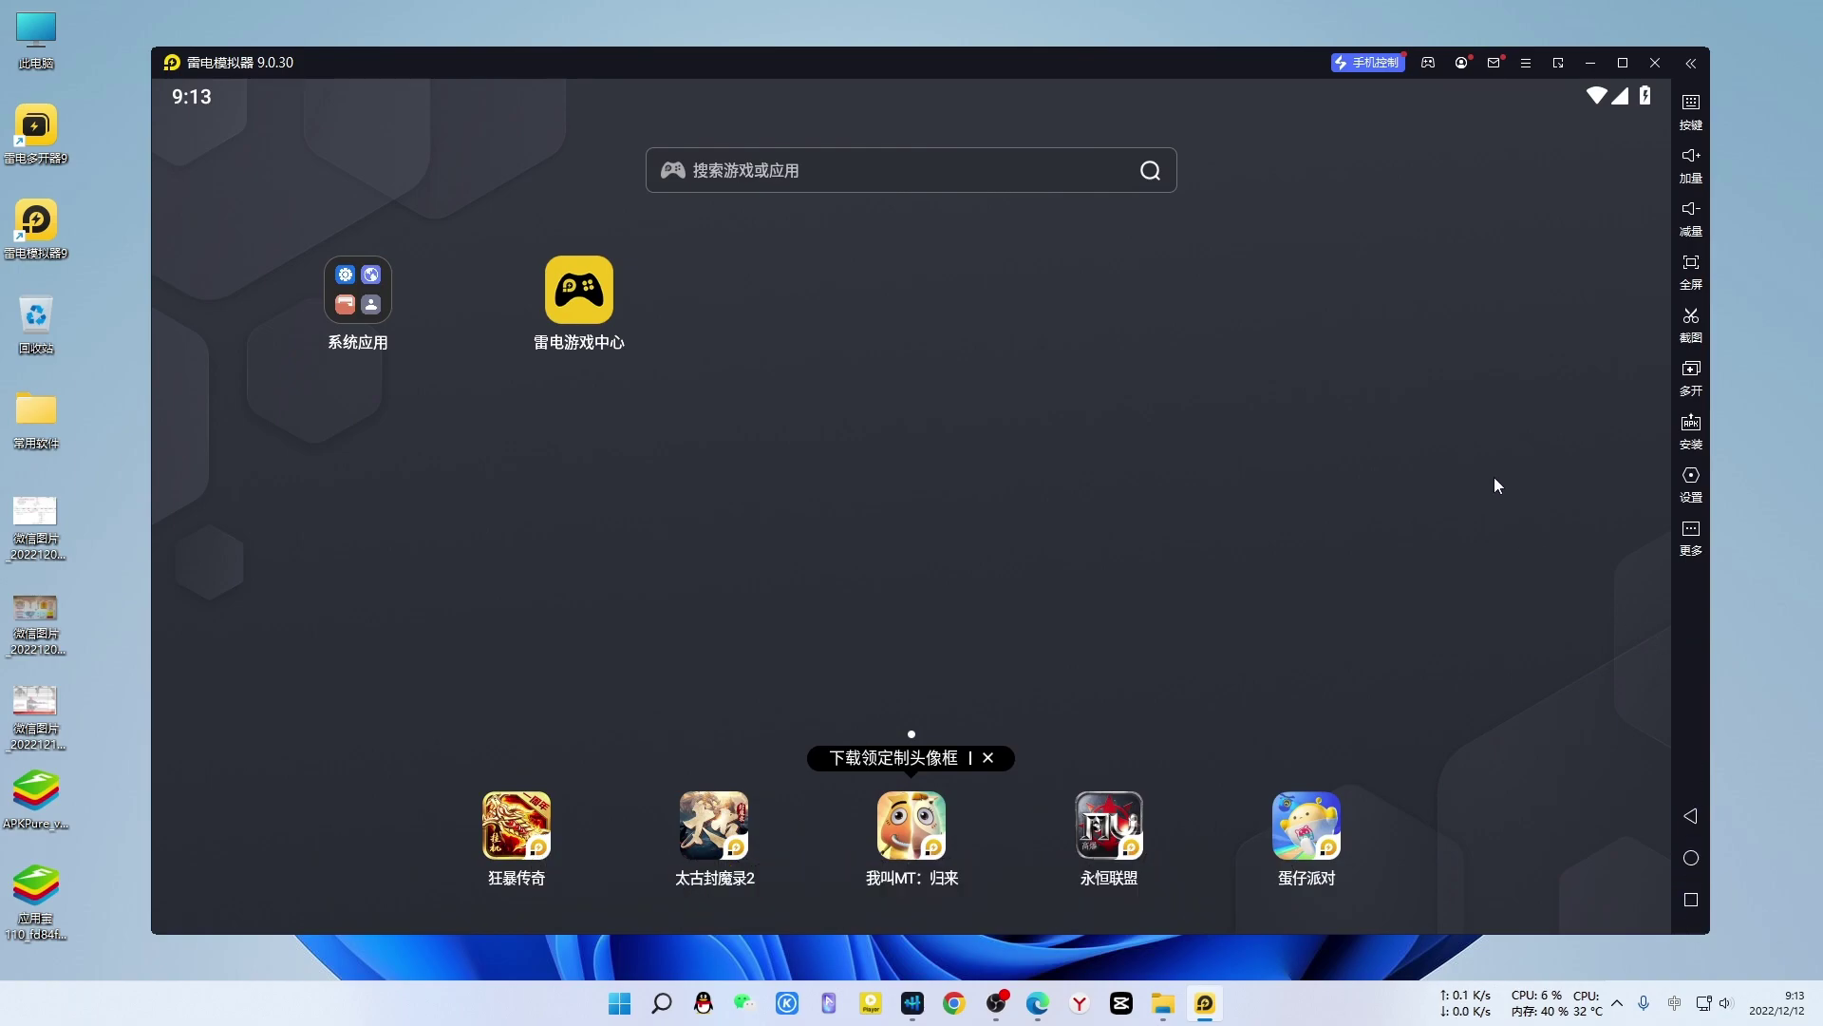
Step: Review the tablet, phone, ultra-wide and custom resolution presets in the emulator settings, trying 1920x1080 before reselecting 1600x900 (dpi 240)
{"action": "left_click", "coordinate": [1696, 484]}
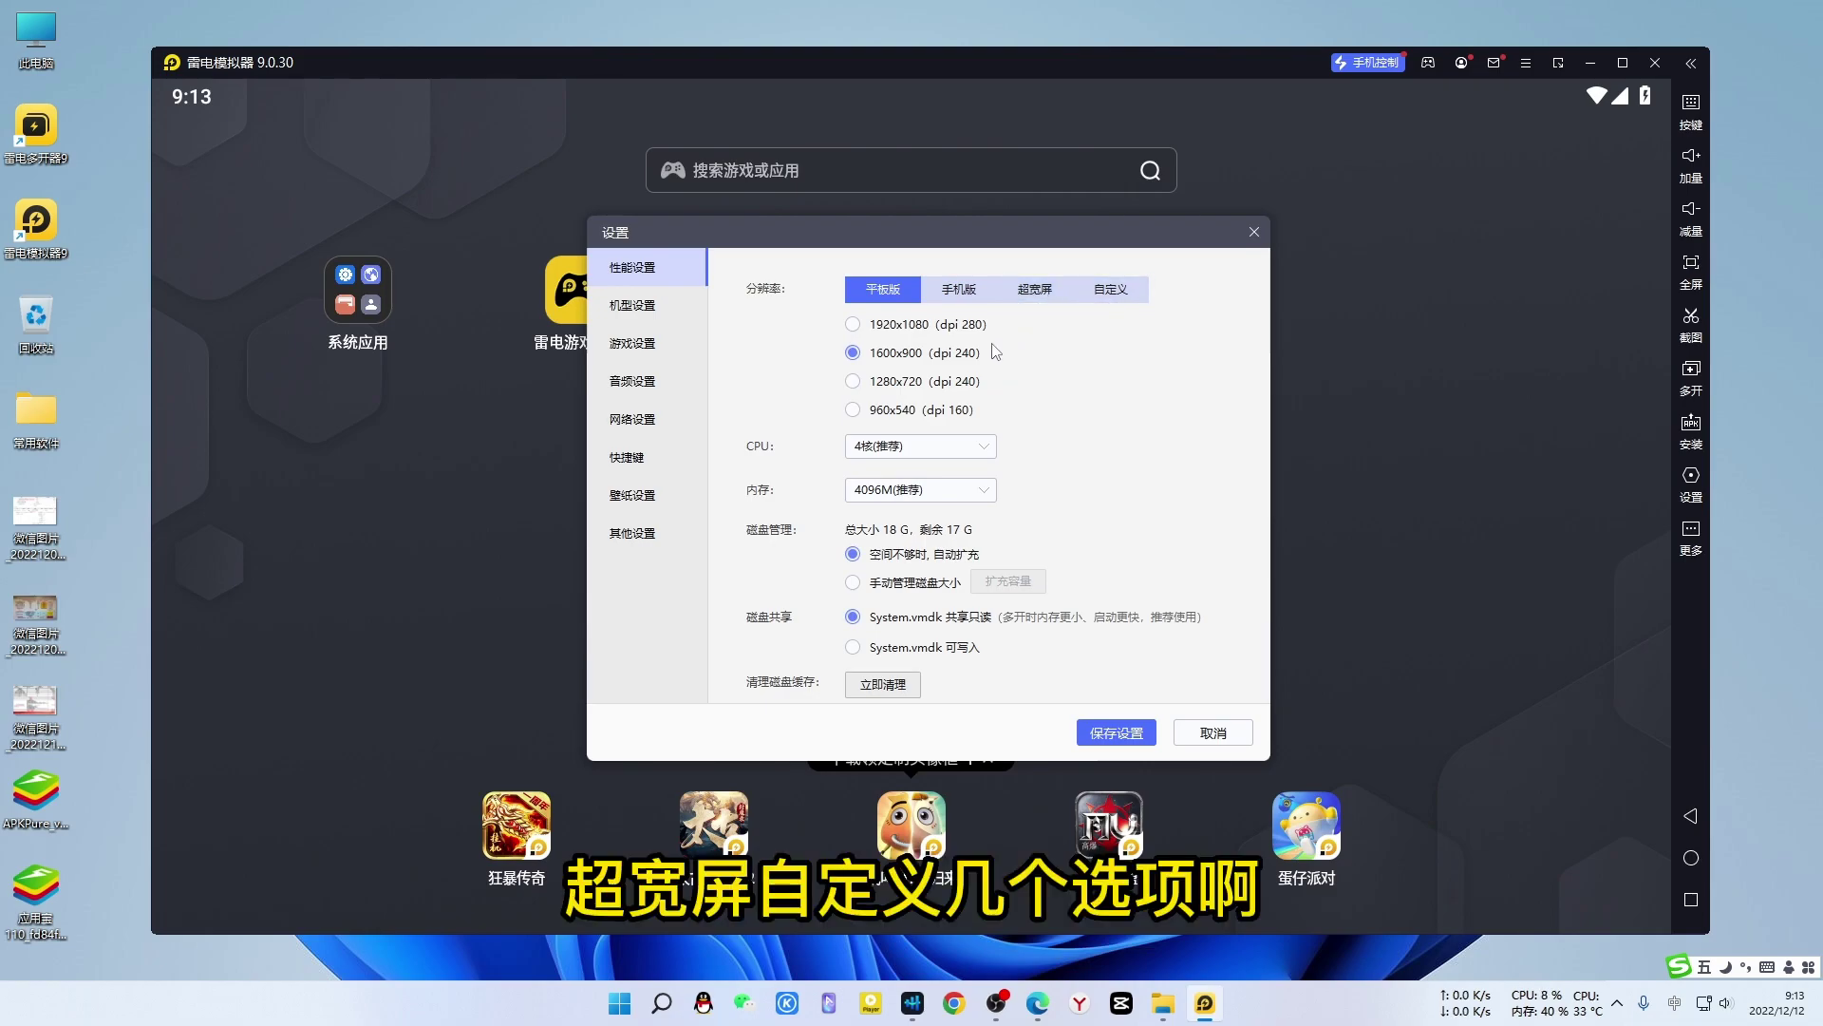
{"action": "left_click", "coordinate": [959, 288]}
{"action": "left_click", "coordinate": [1037, 290]}
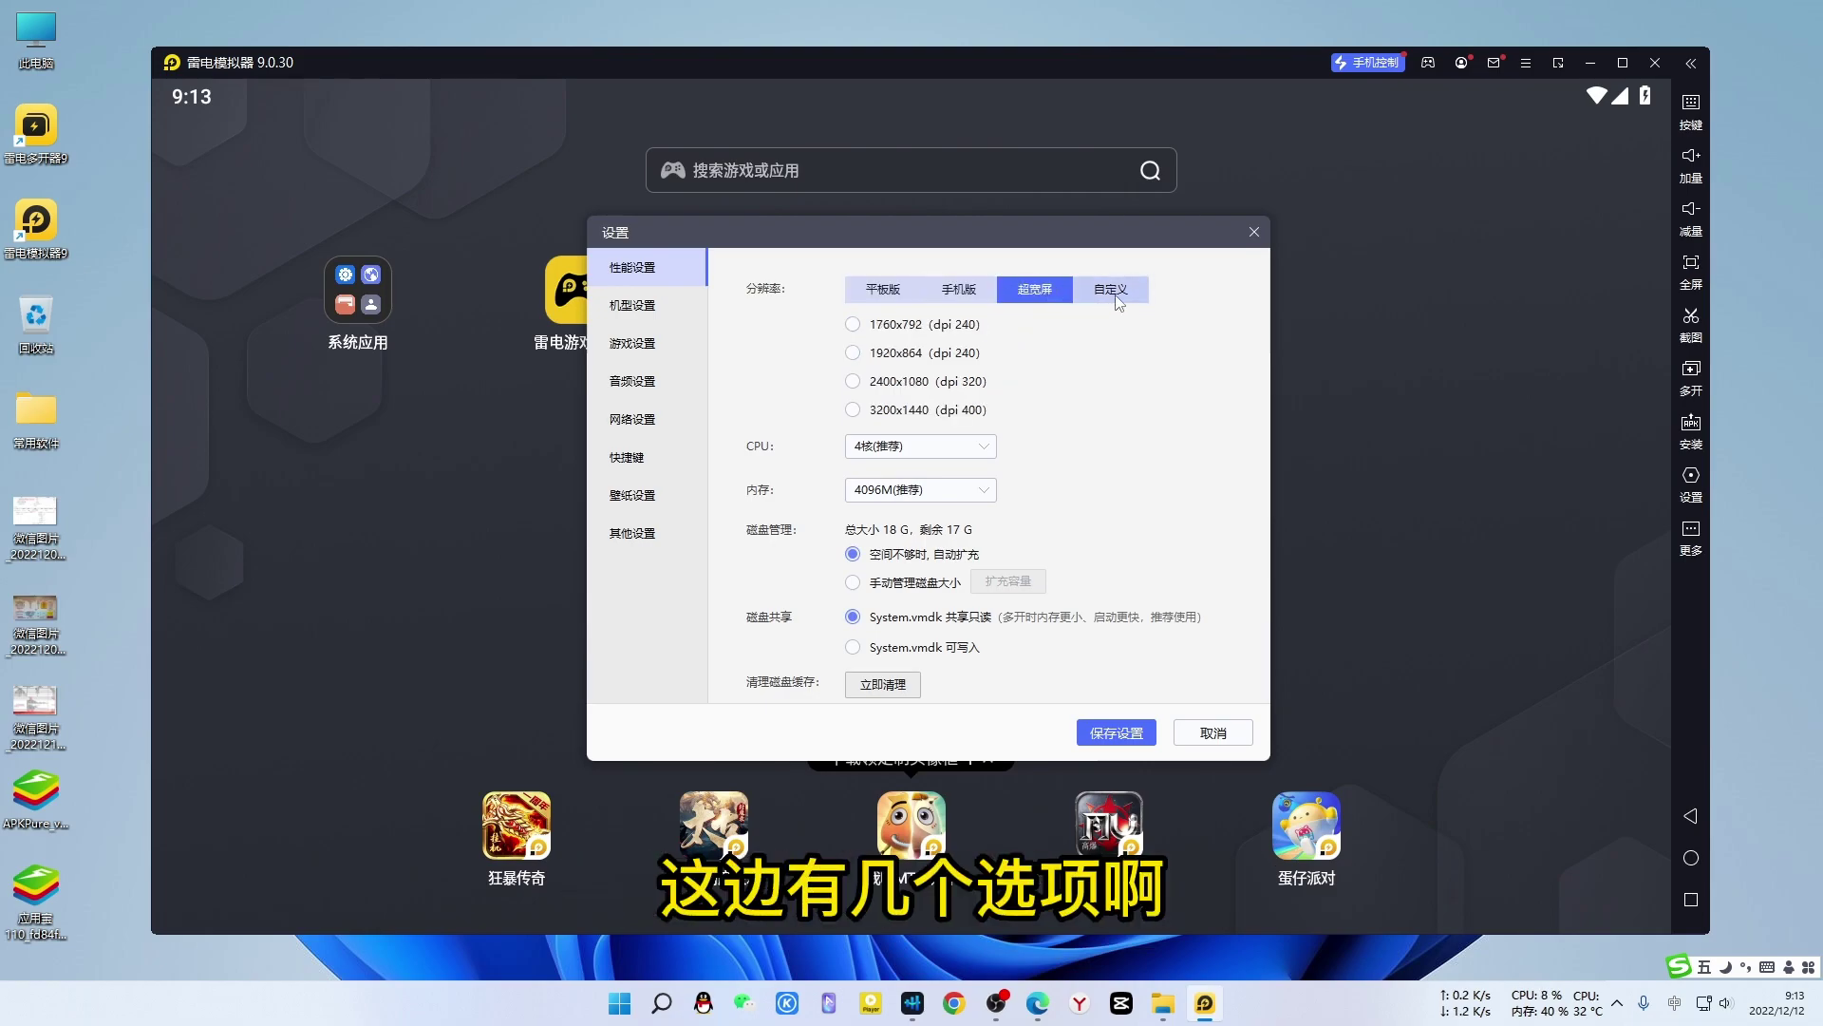
{"action": "left_click", "coordinate": [1117, 297]}
{"action": "left_click", "coordinate": [888, 293]}
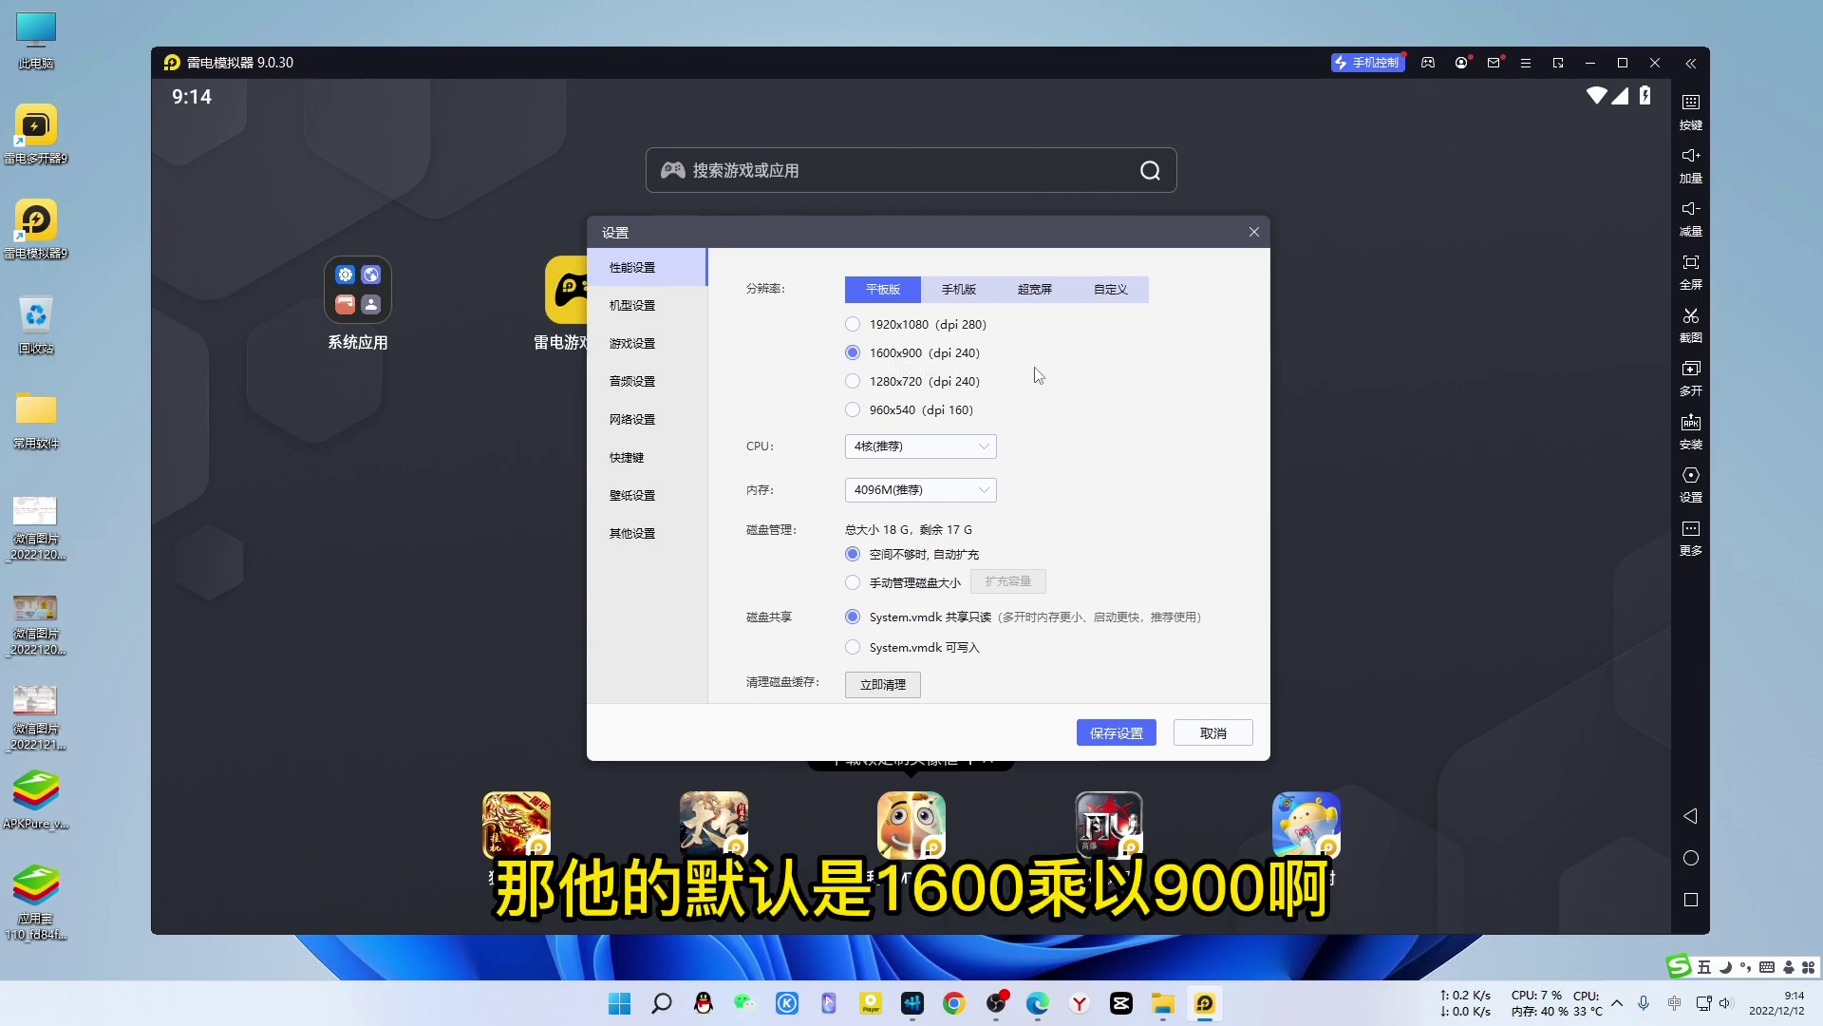
{"action": "left_click", "coordinate": [853, 325]}
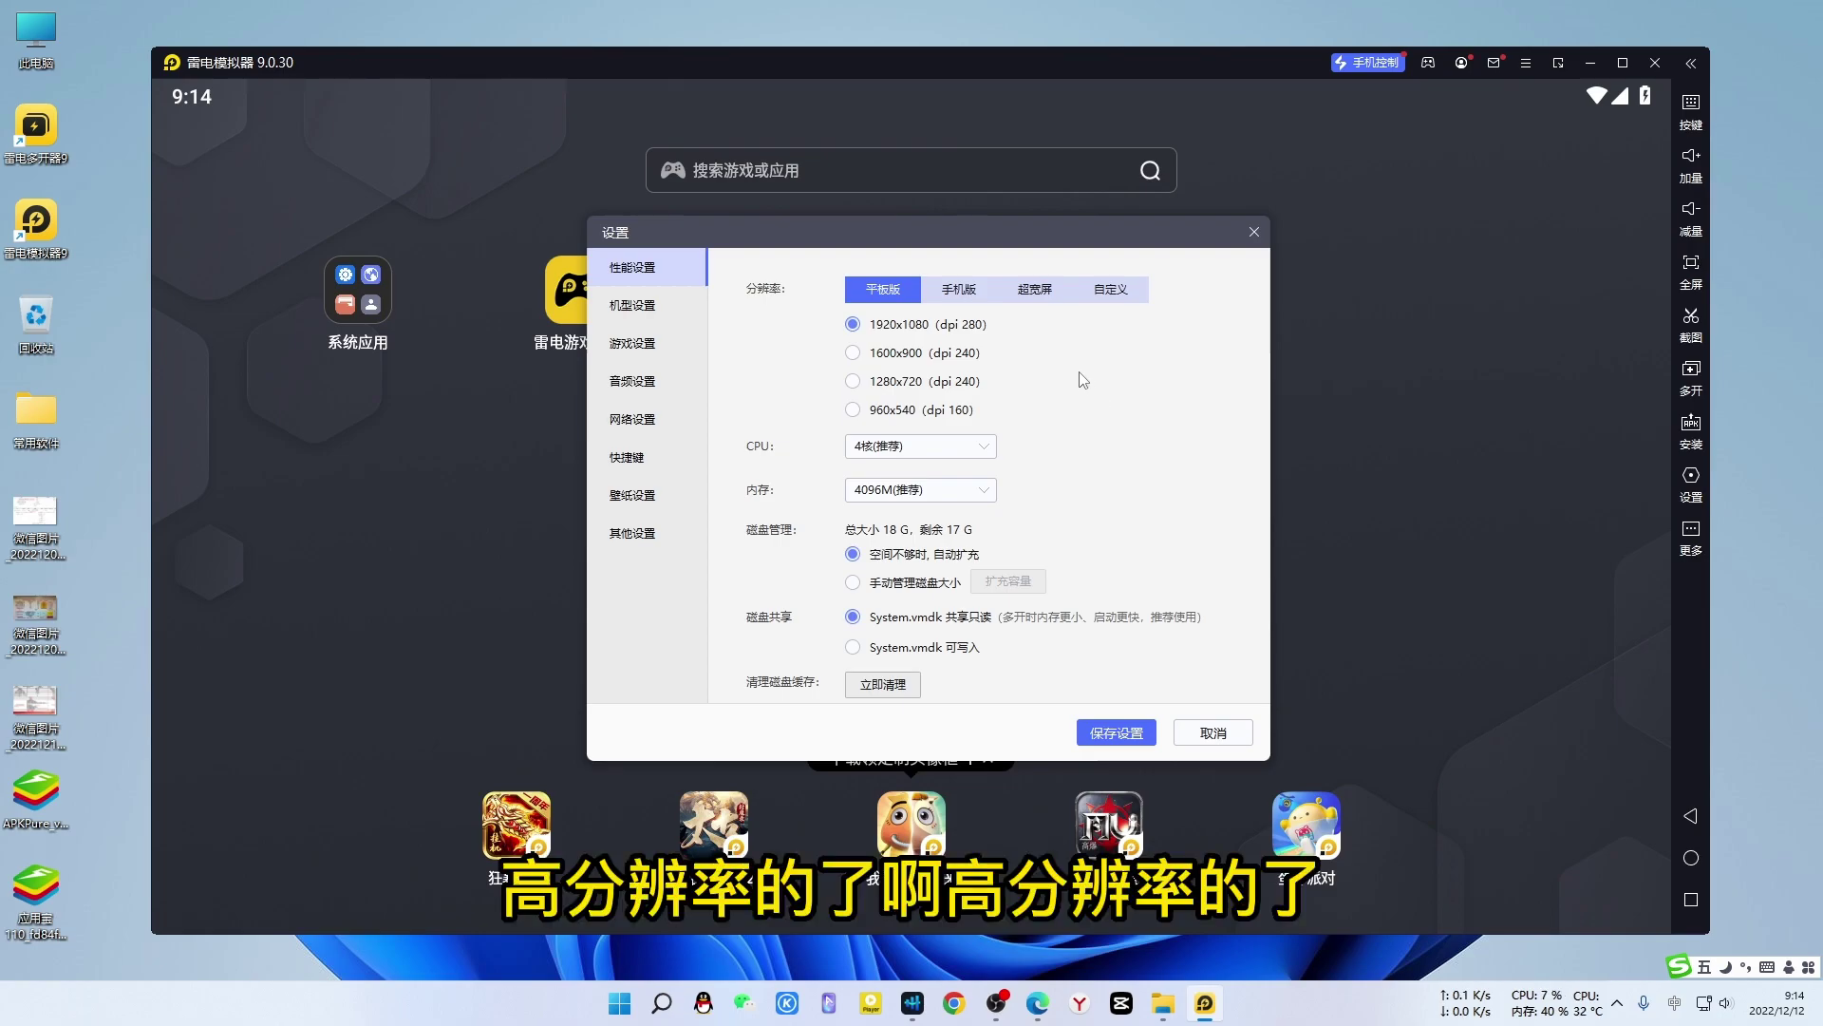
{"action": "left_click", "coordinate": [853, 353]}
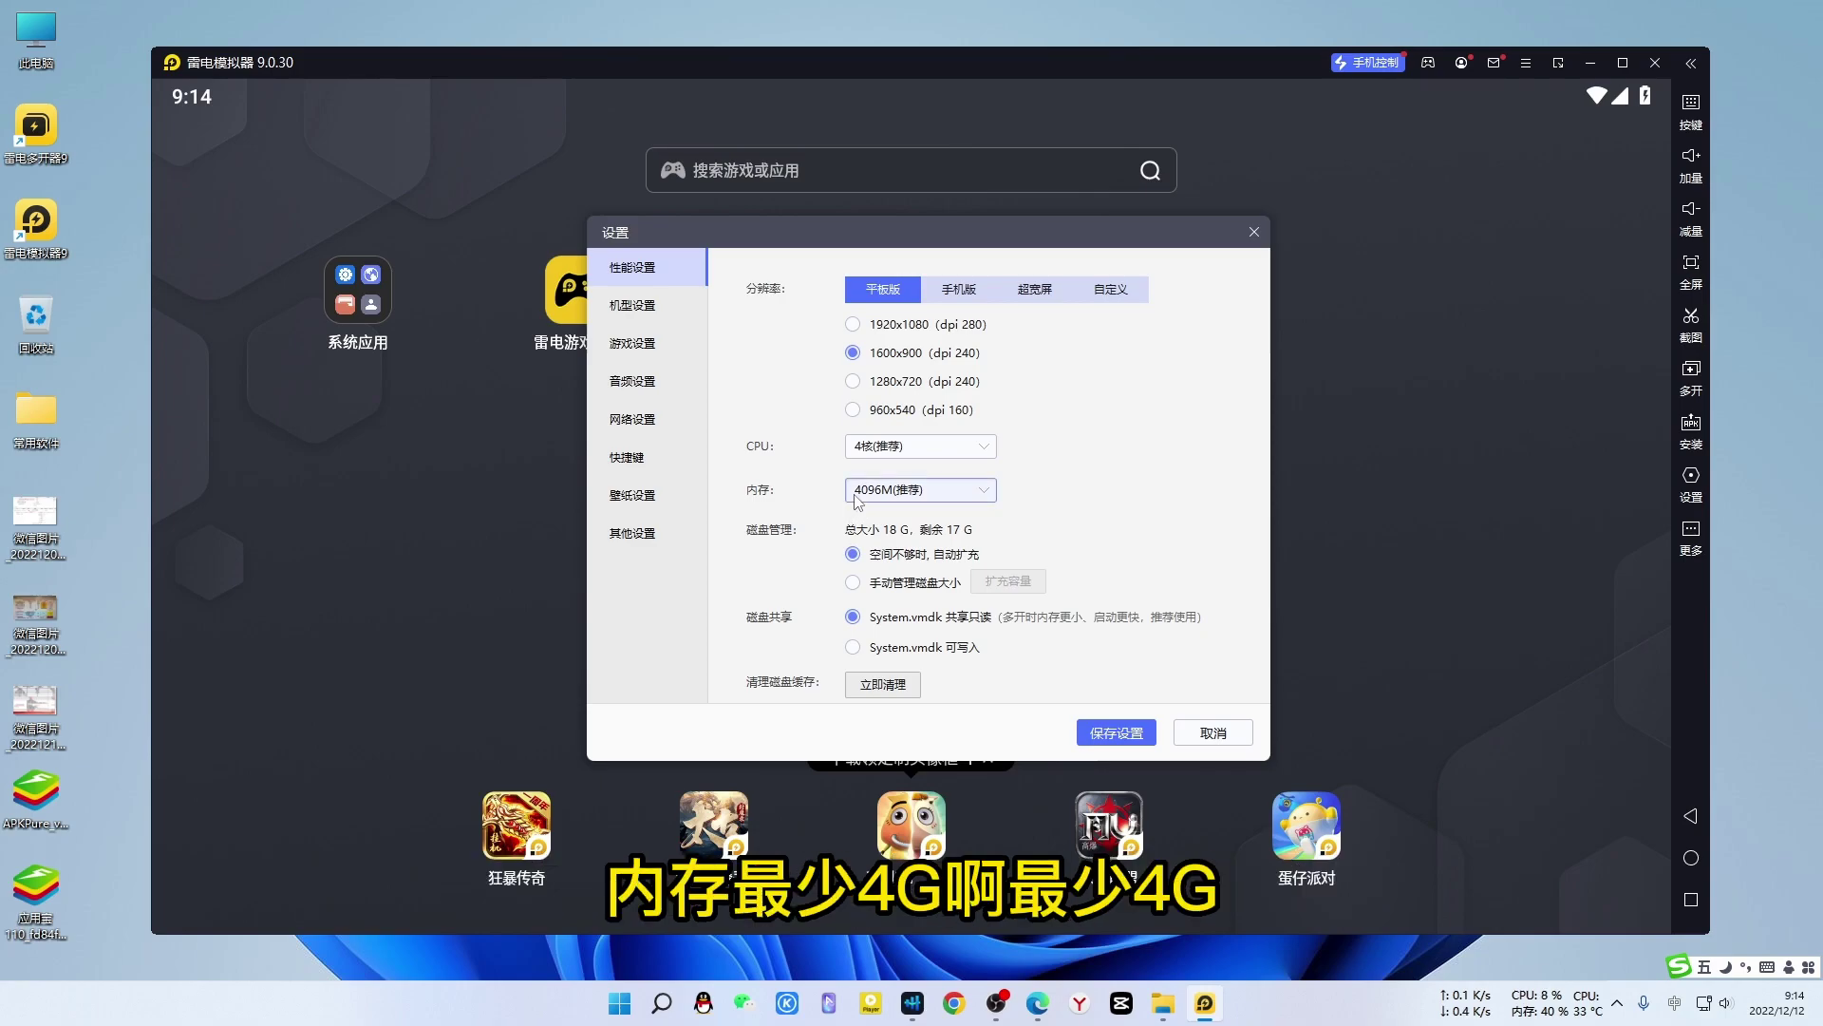
Step: Set the emulator's memory allocation to 8192M in the performance settings
{"action": "left_click", "coordinate": [989, 497]}
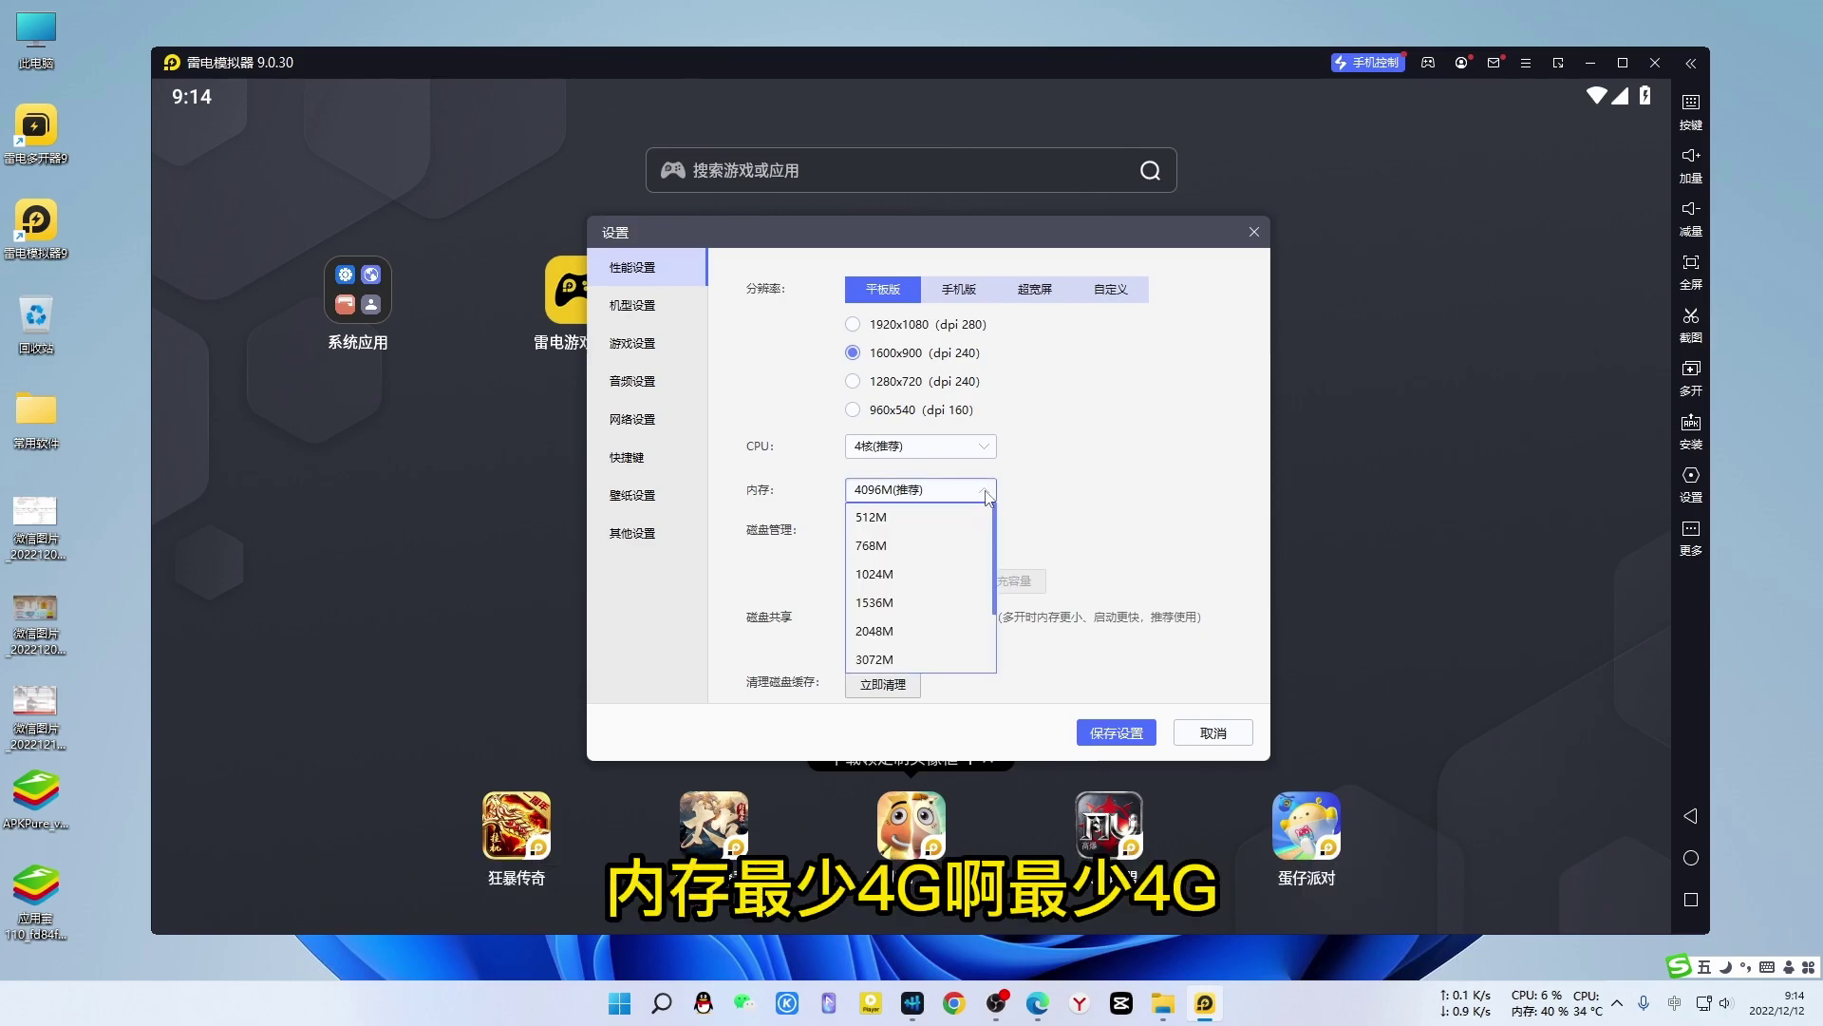
{"action": "scroll", "coordinate": [930, 588], "scroll_direction": "down", "scroll_amount": 3}
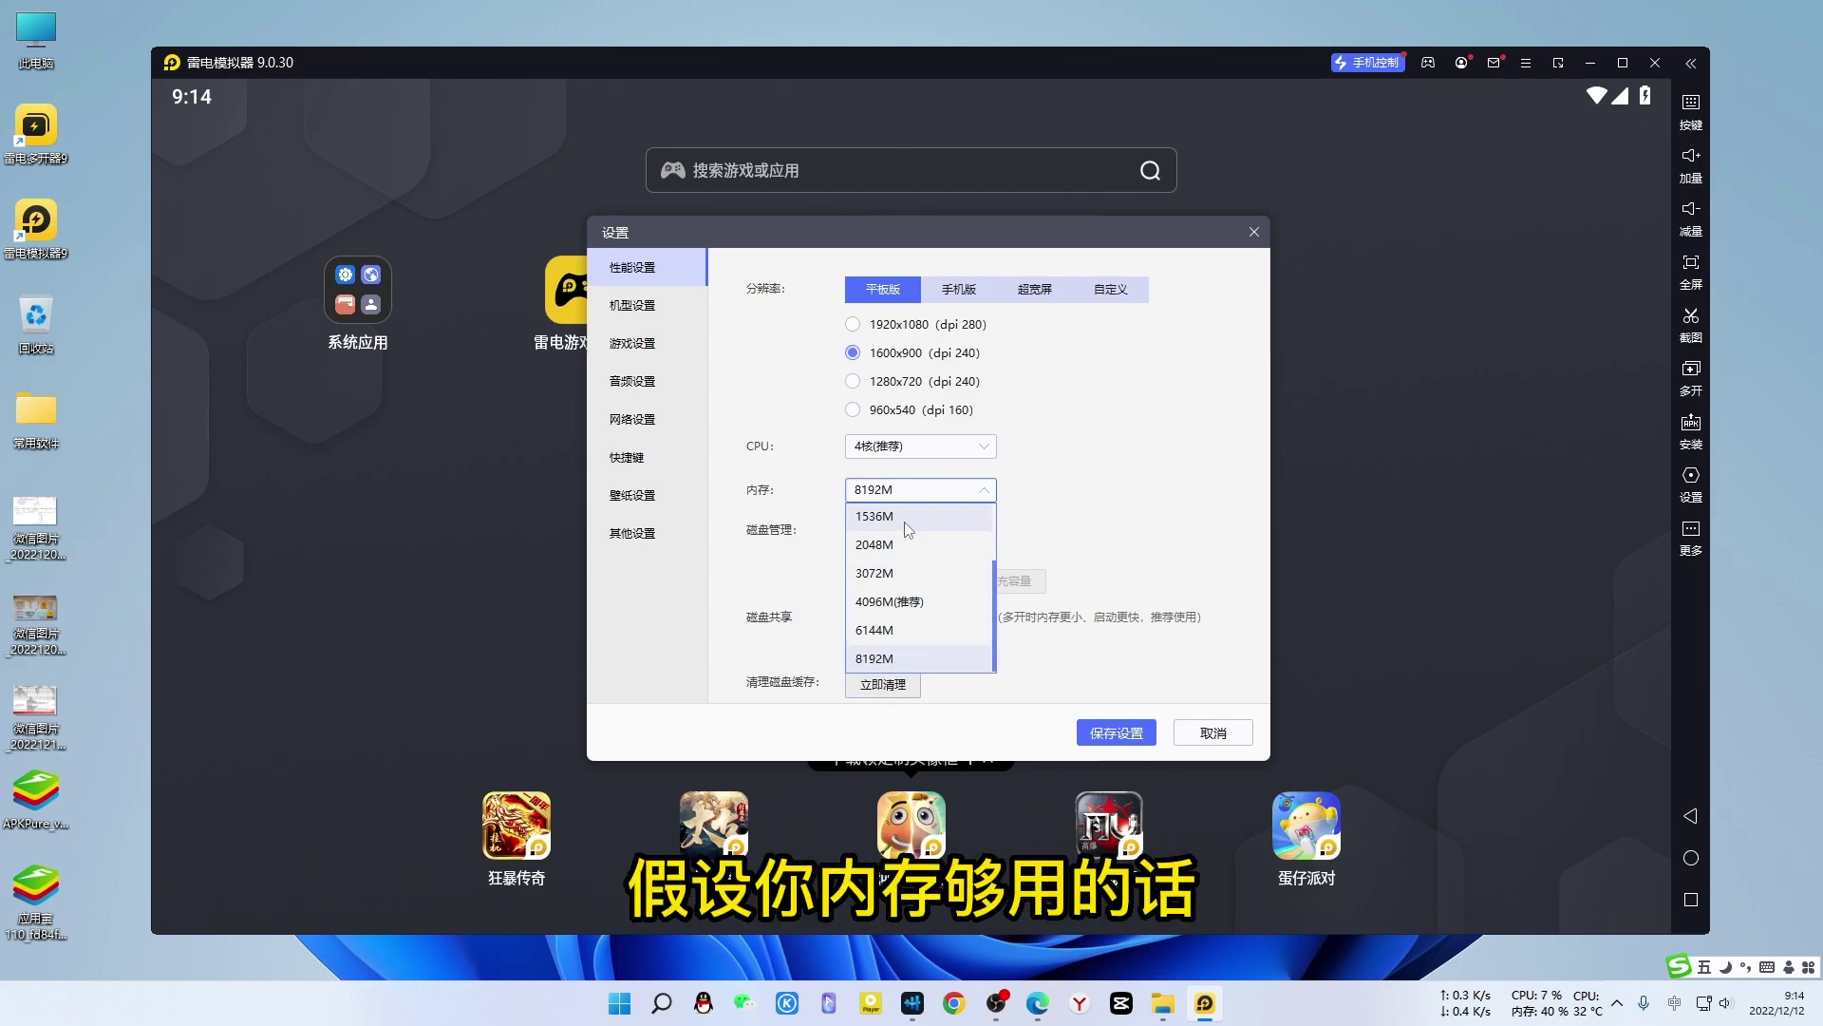
{"action": "left_click", "coordinate": [1074, 510]}
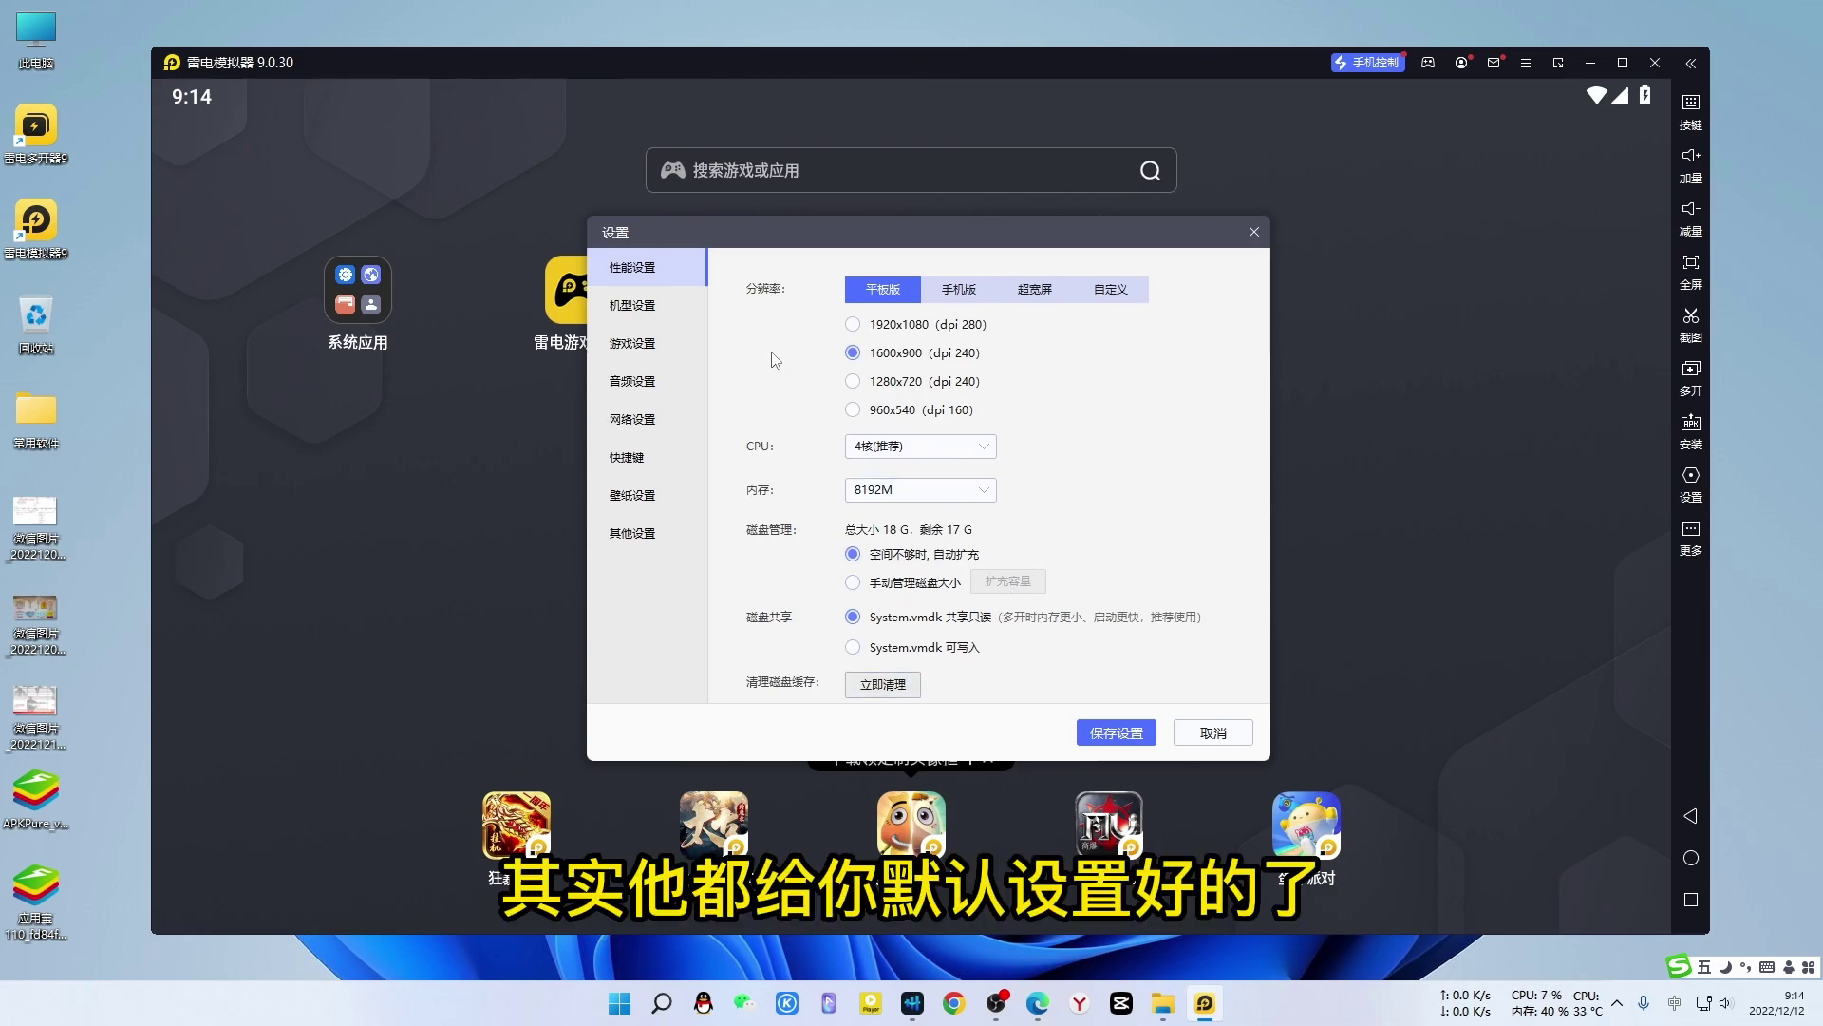
Step: Look through the device model, audio, network and wallpaper settings, and close the settings without saving
{"action": "left_click", "coordinate": [635, 314]}
{"action": "left_click", "coordinate": [634, 381]}
{"action": "left_click", "coordinate": [635, 422]}
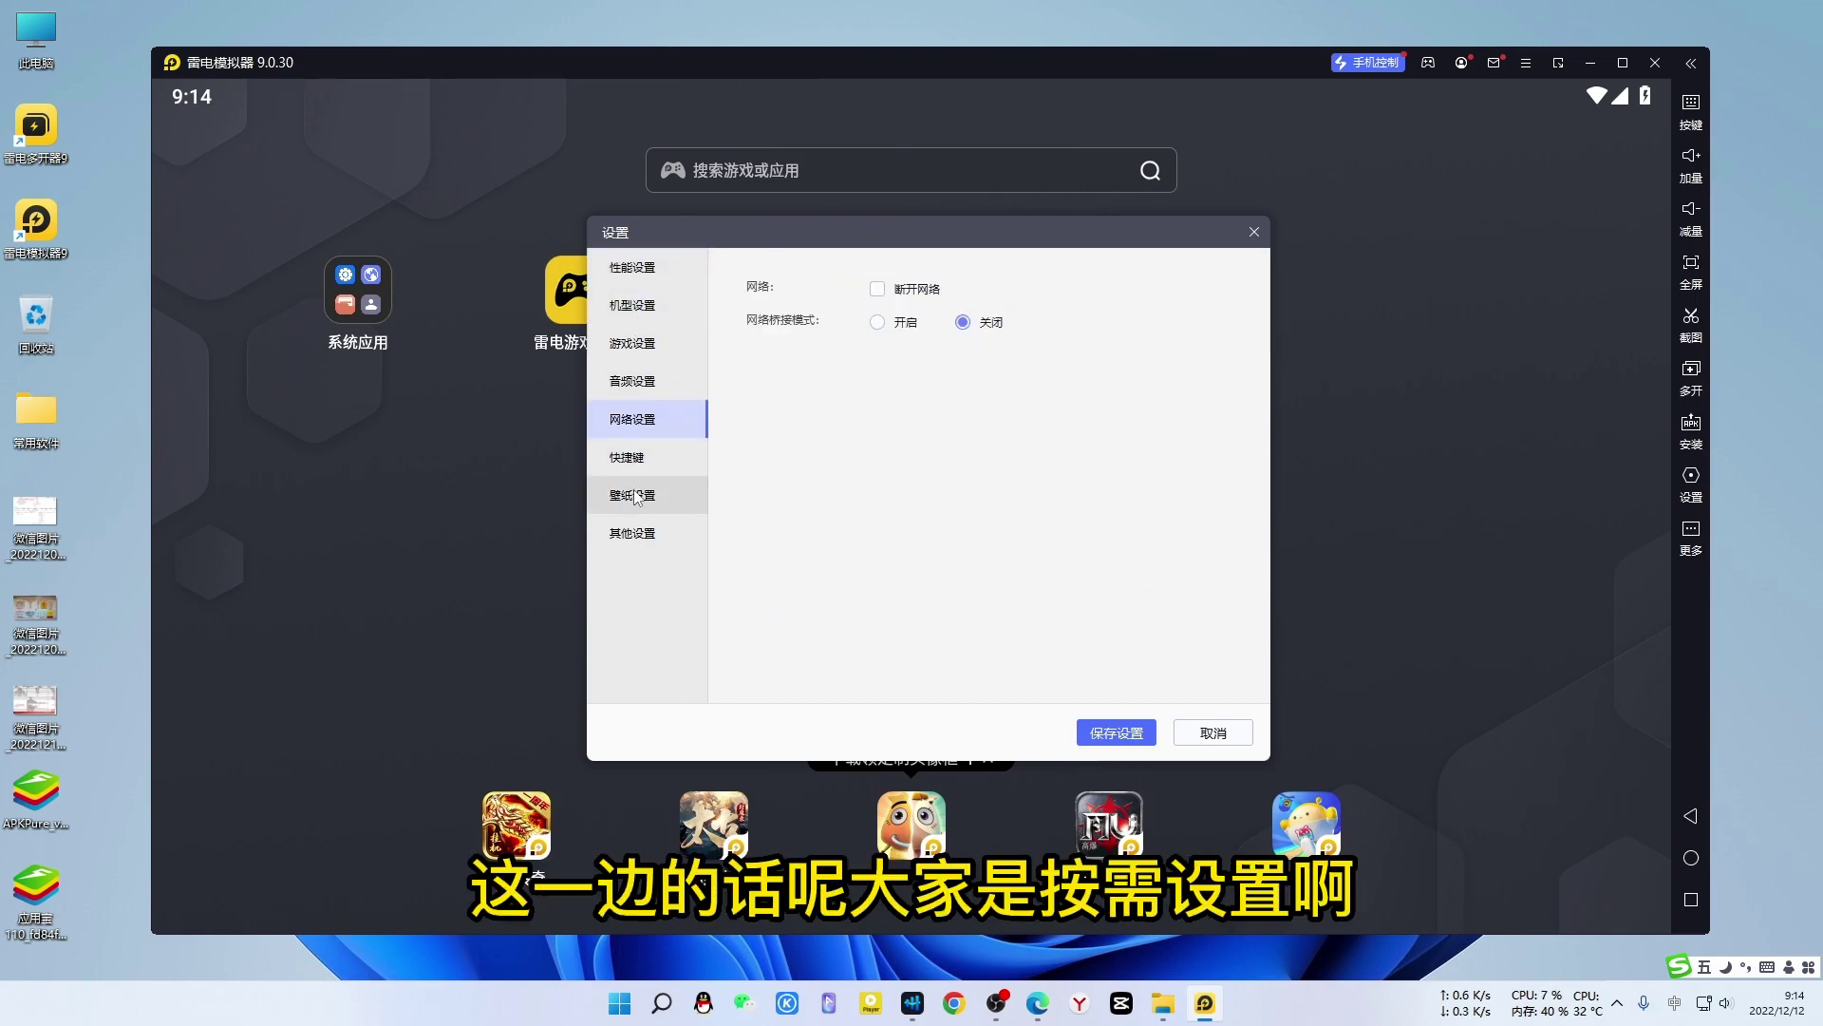
{"action": "left_click", "coordinate": [639, 498]}
{"action": "left_click", "coordinate": [1206, 736]}
Step: View the apps inside the 系统应用 folder, close it, and dismiss the 下载领定制头像框 banner on the home screen
{"action": "left_click", "coordinate": [358, 294]}
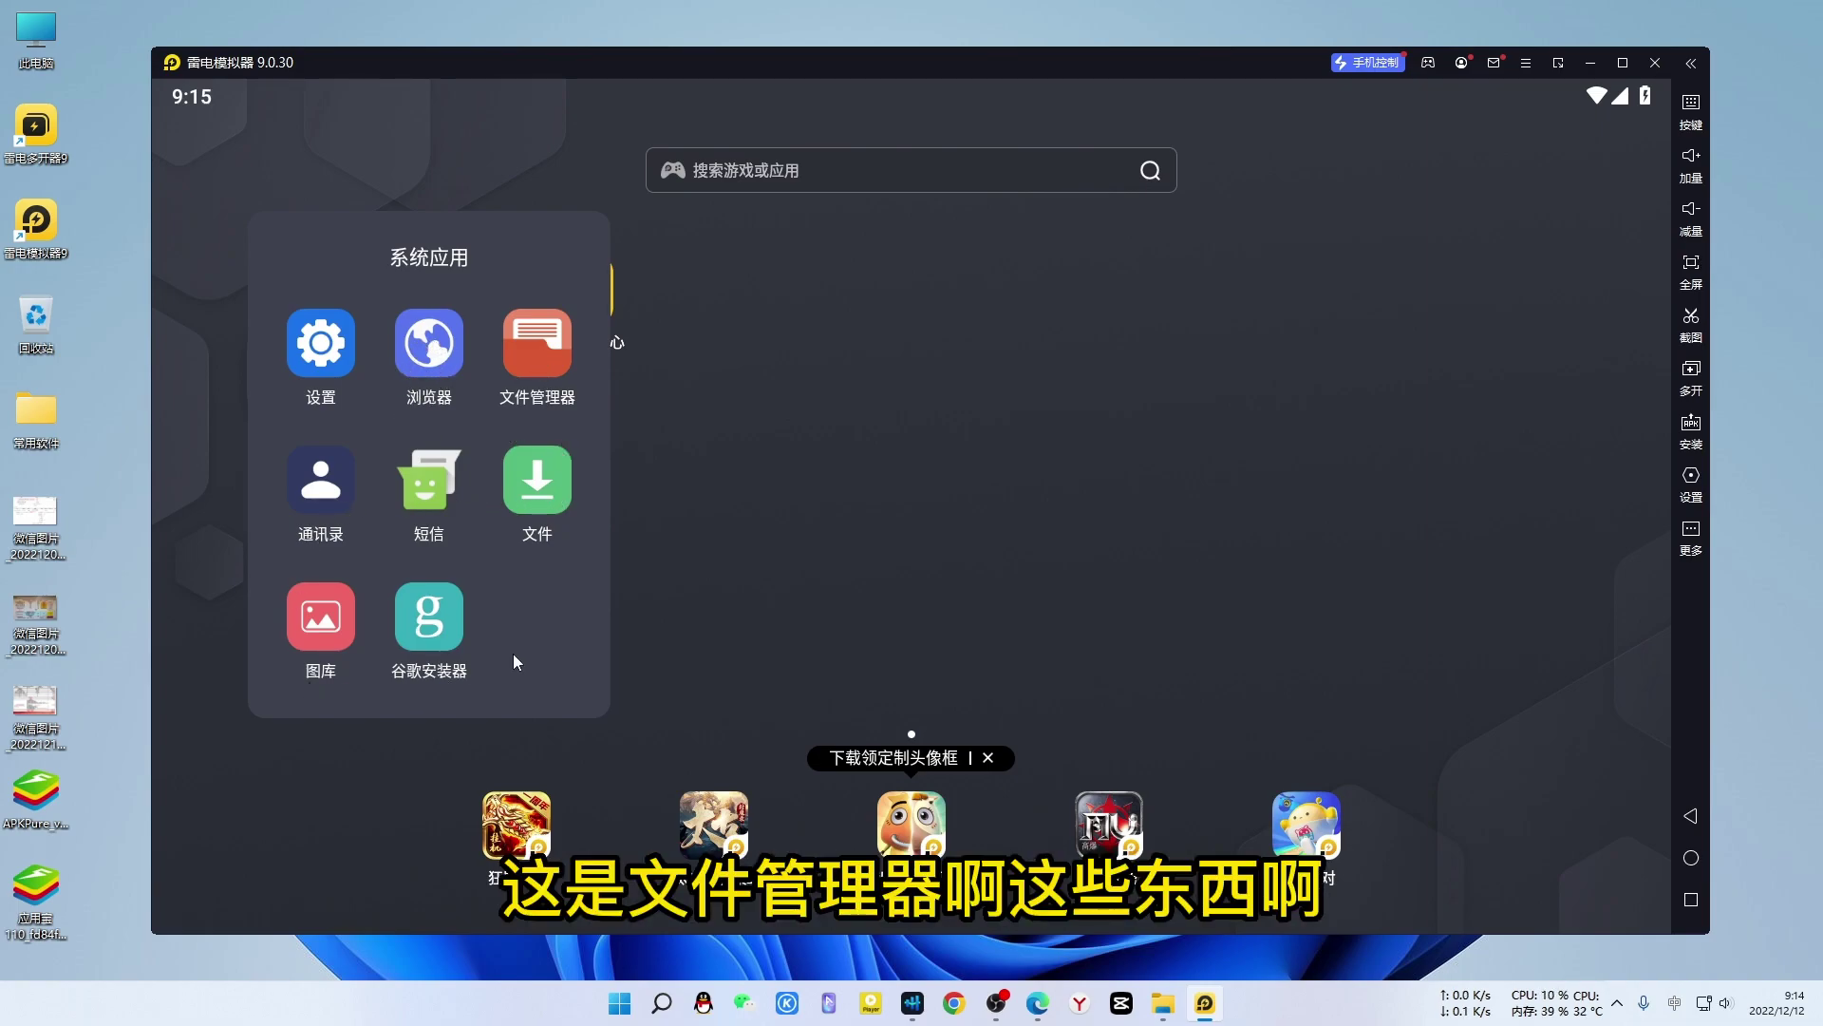
{"action": "left_click", "coordinate": [1012, 427]}
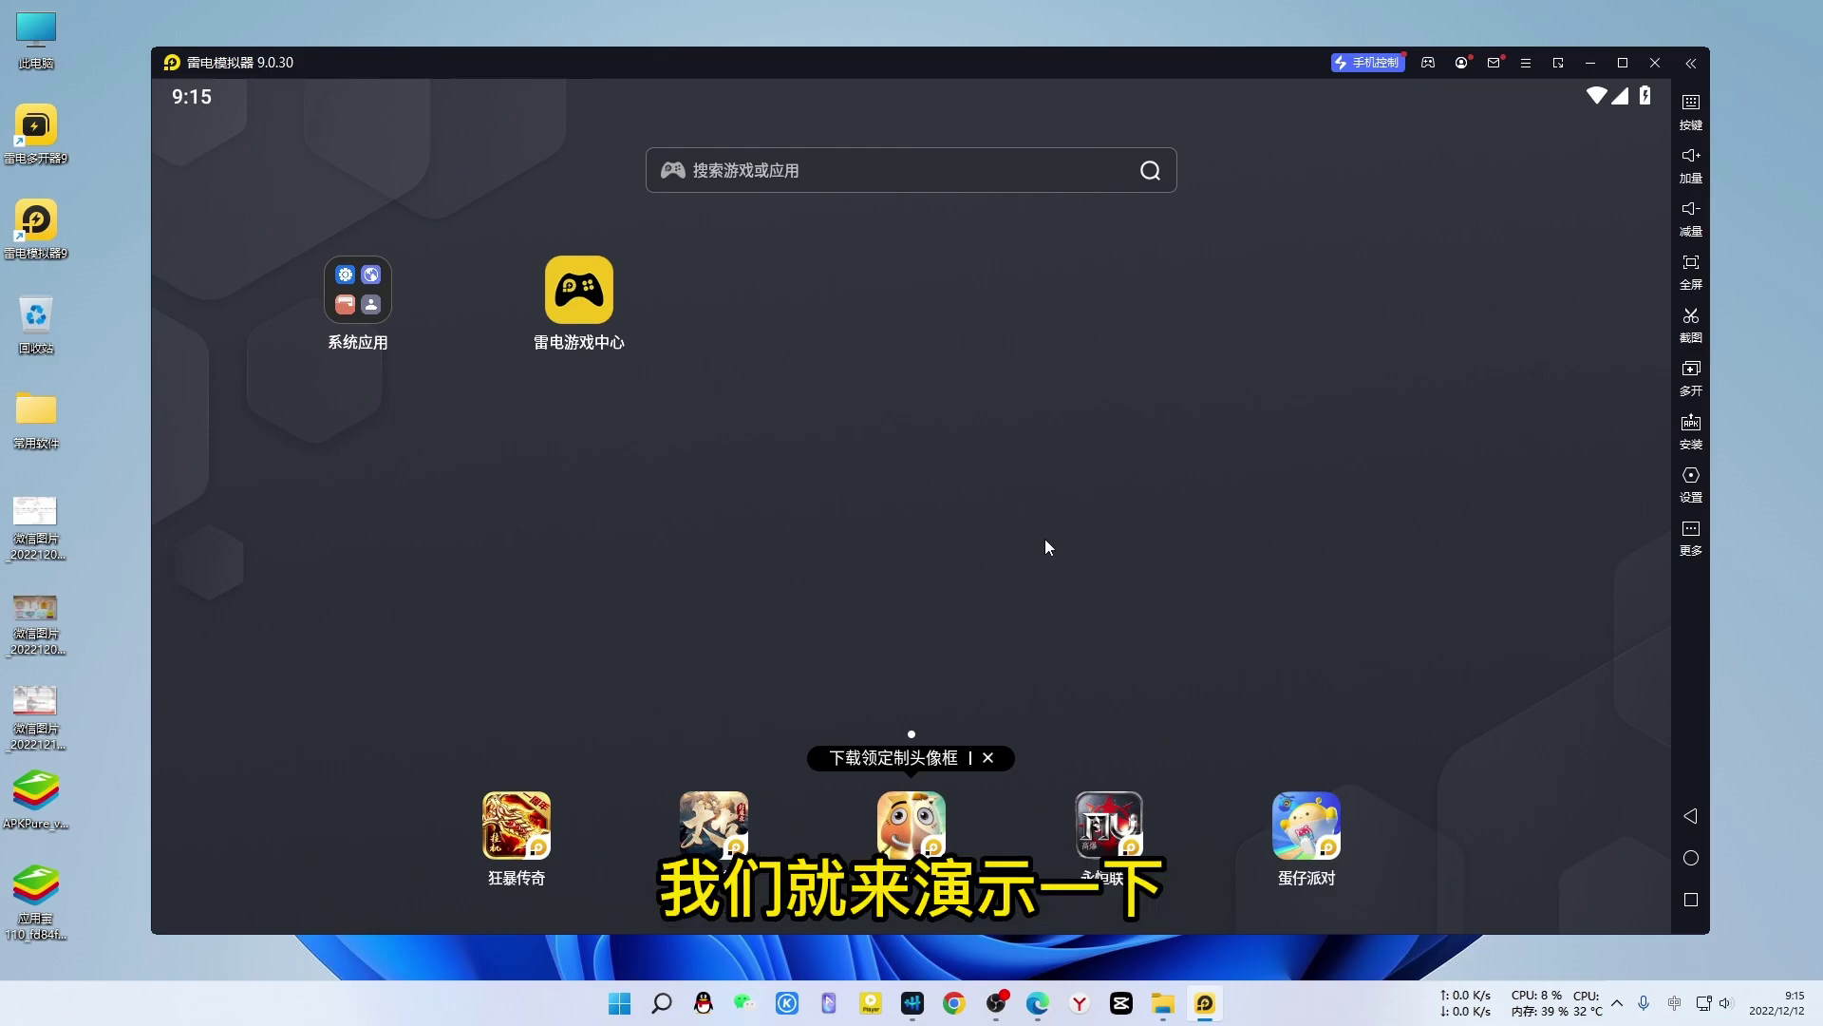
{"action": "left_click", "coordinate": [988, 757]}
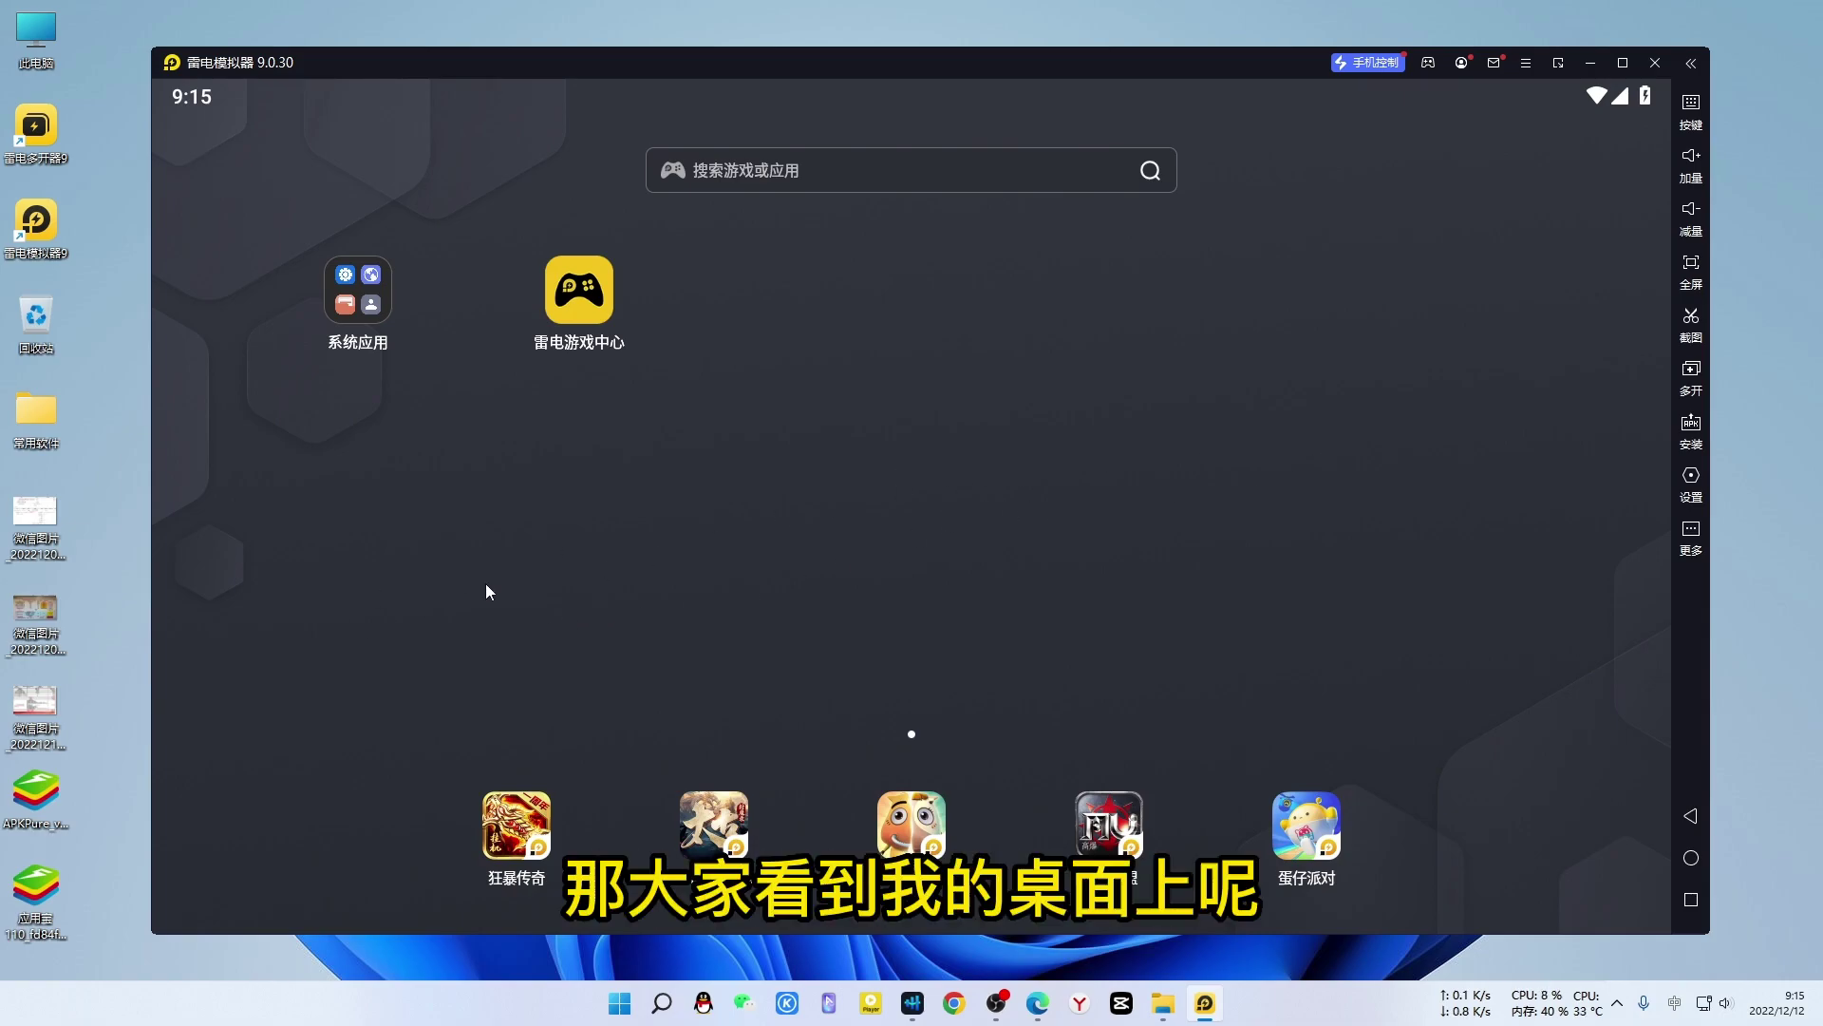
Step: Locate the APKPure and 应用宝 APK files on the Windows desktop
{"action": "left_click", "coordinate": [43, 808]}
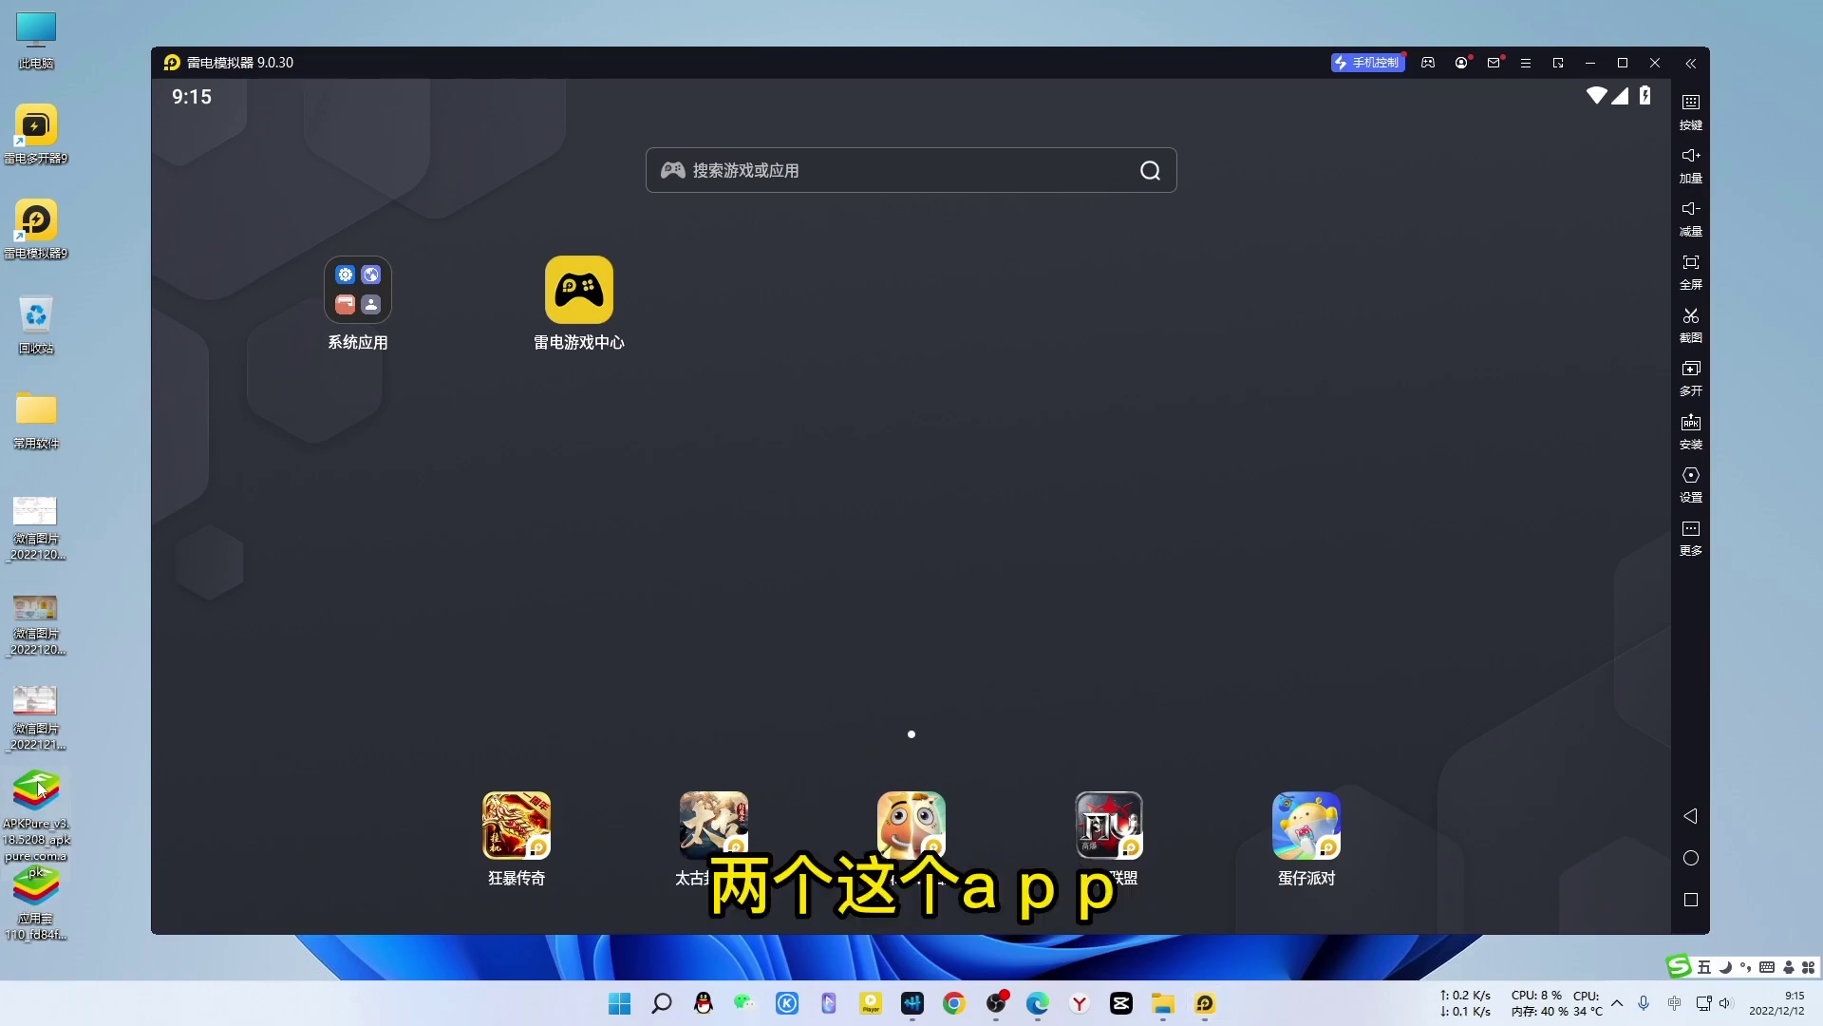
{"action": "left_click", "coordinate": [38, 902]}
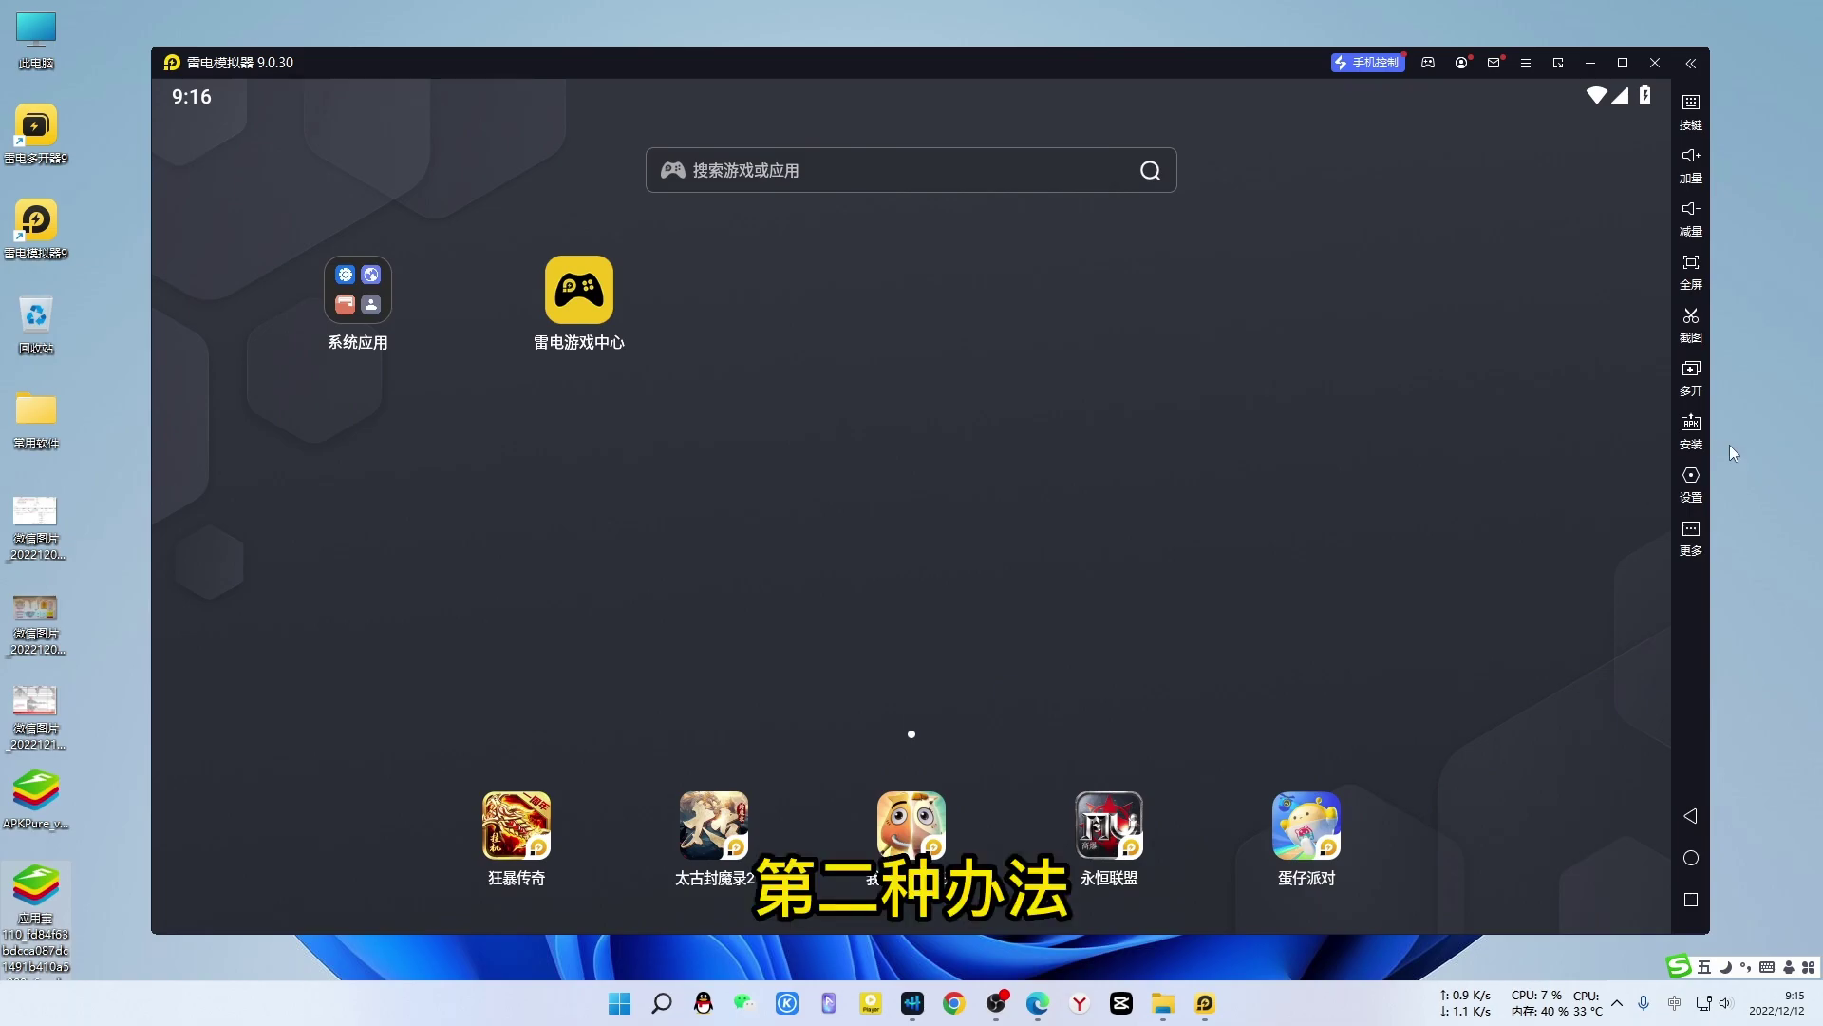
Step: Cancel choosing an APK through the file picker and install the 应用宝 APK from the Windows desktop into the emulator
{"action": "left_click", "coordinate": [1693, 429]}
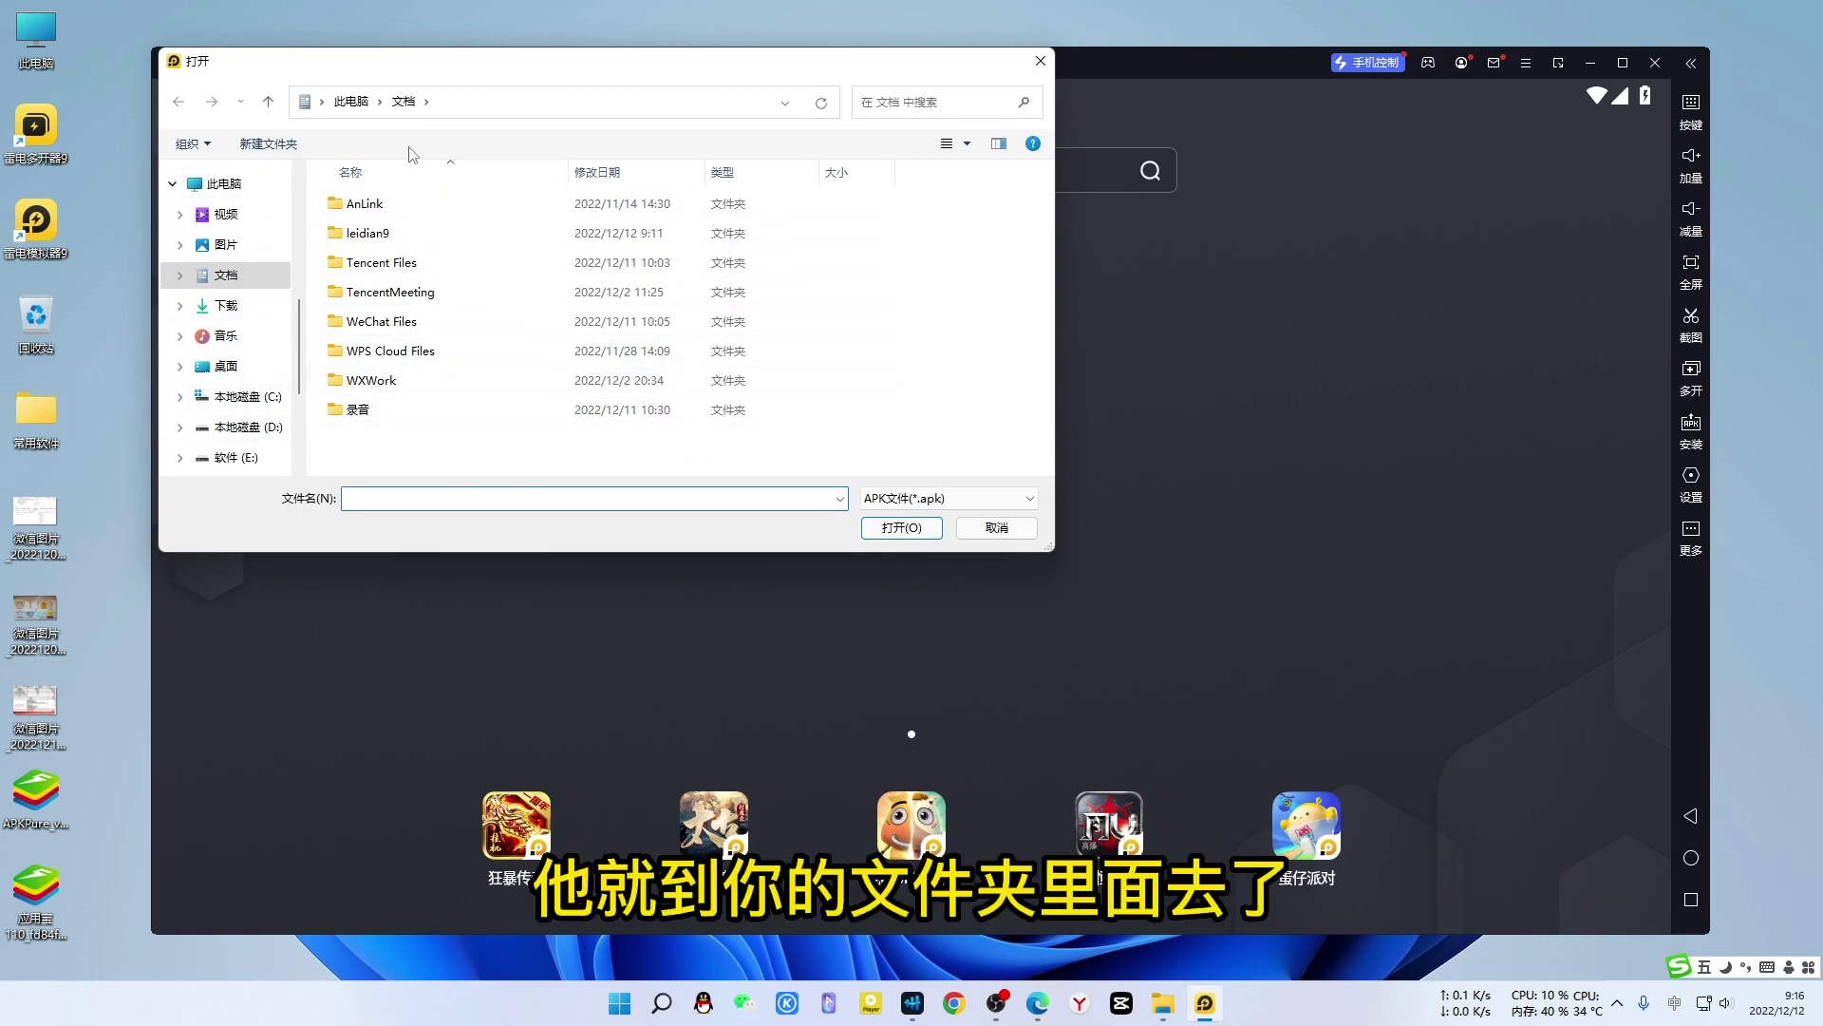
{"action": "left_click", "coordinate": [986, 529]}
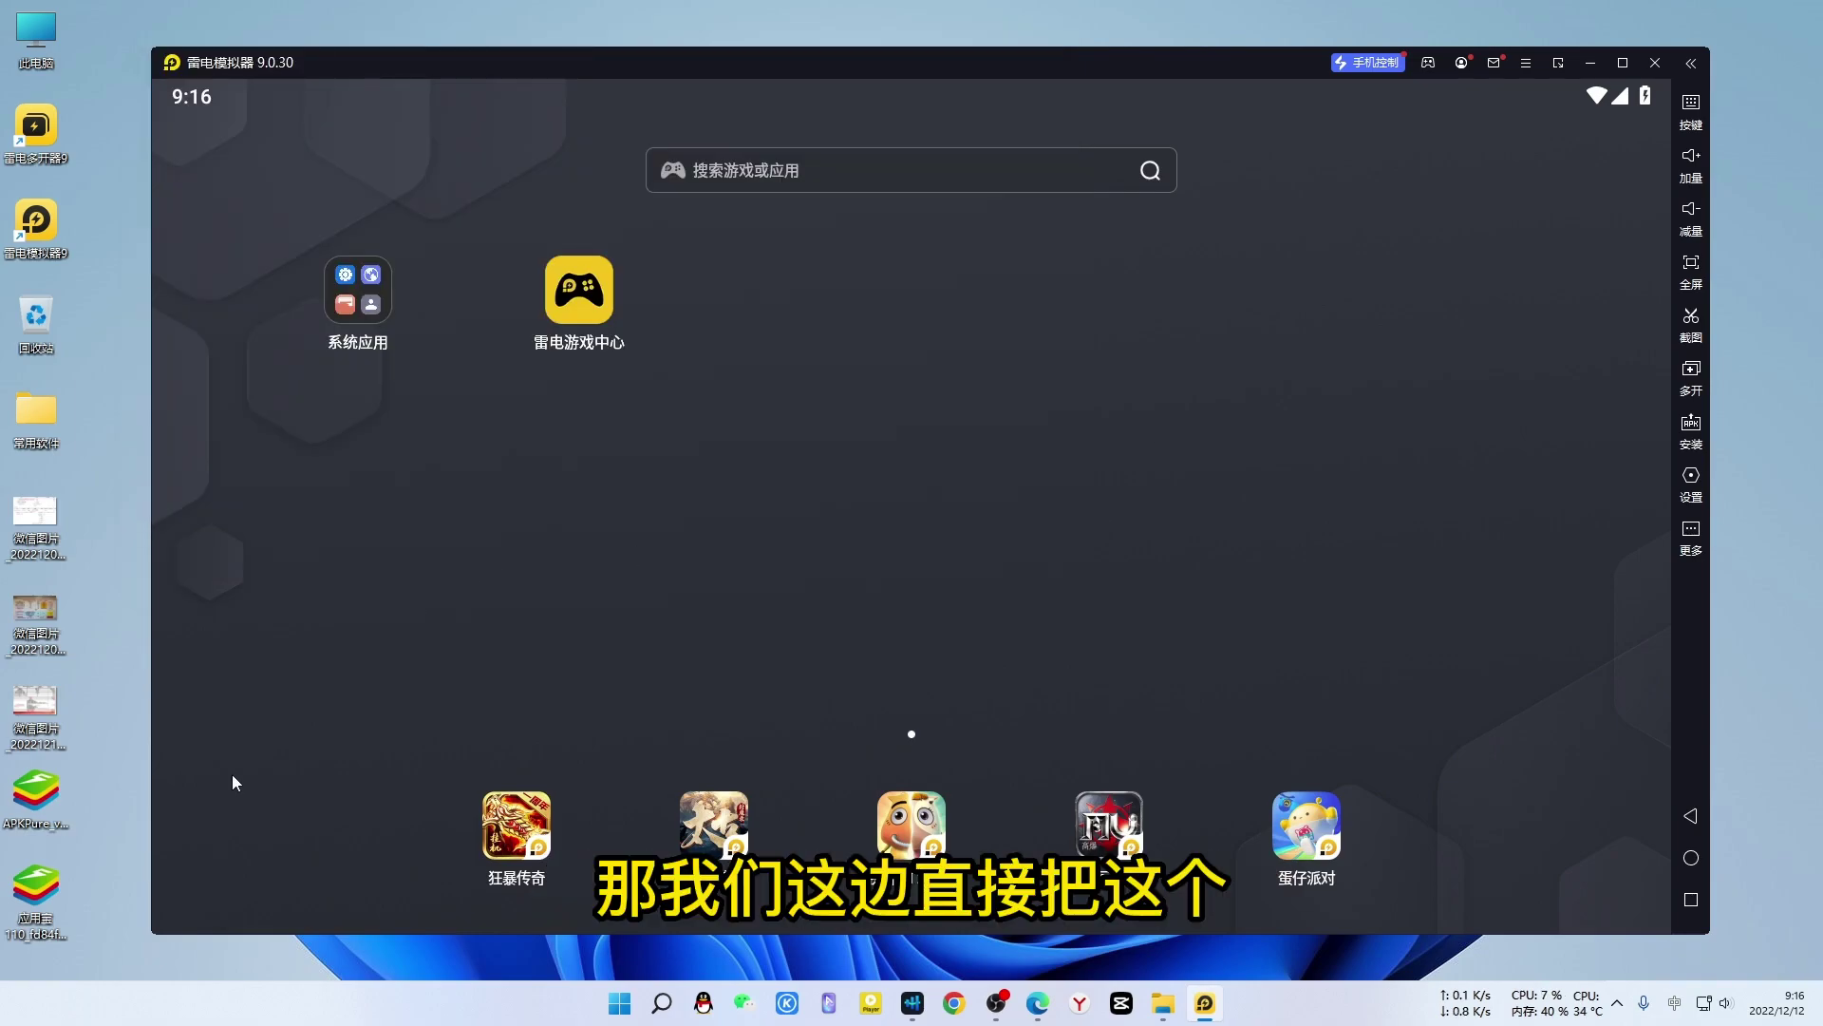
{"action": "left_click_drag", "start_coordinate": [42, 888], "coordinate": [711, 566]}
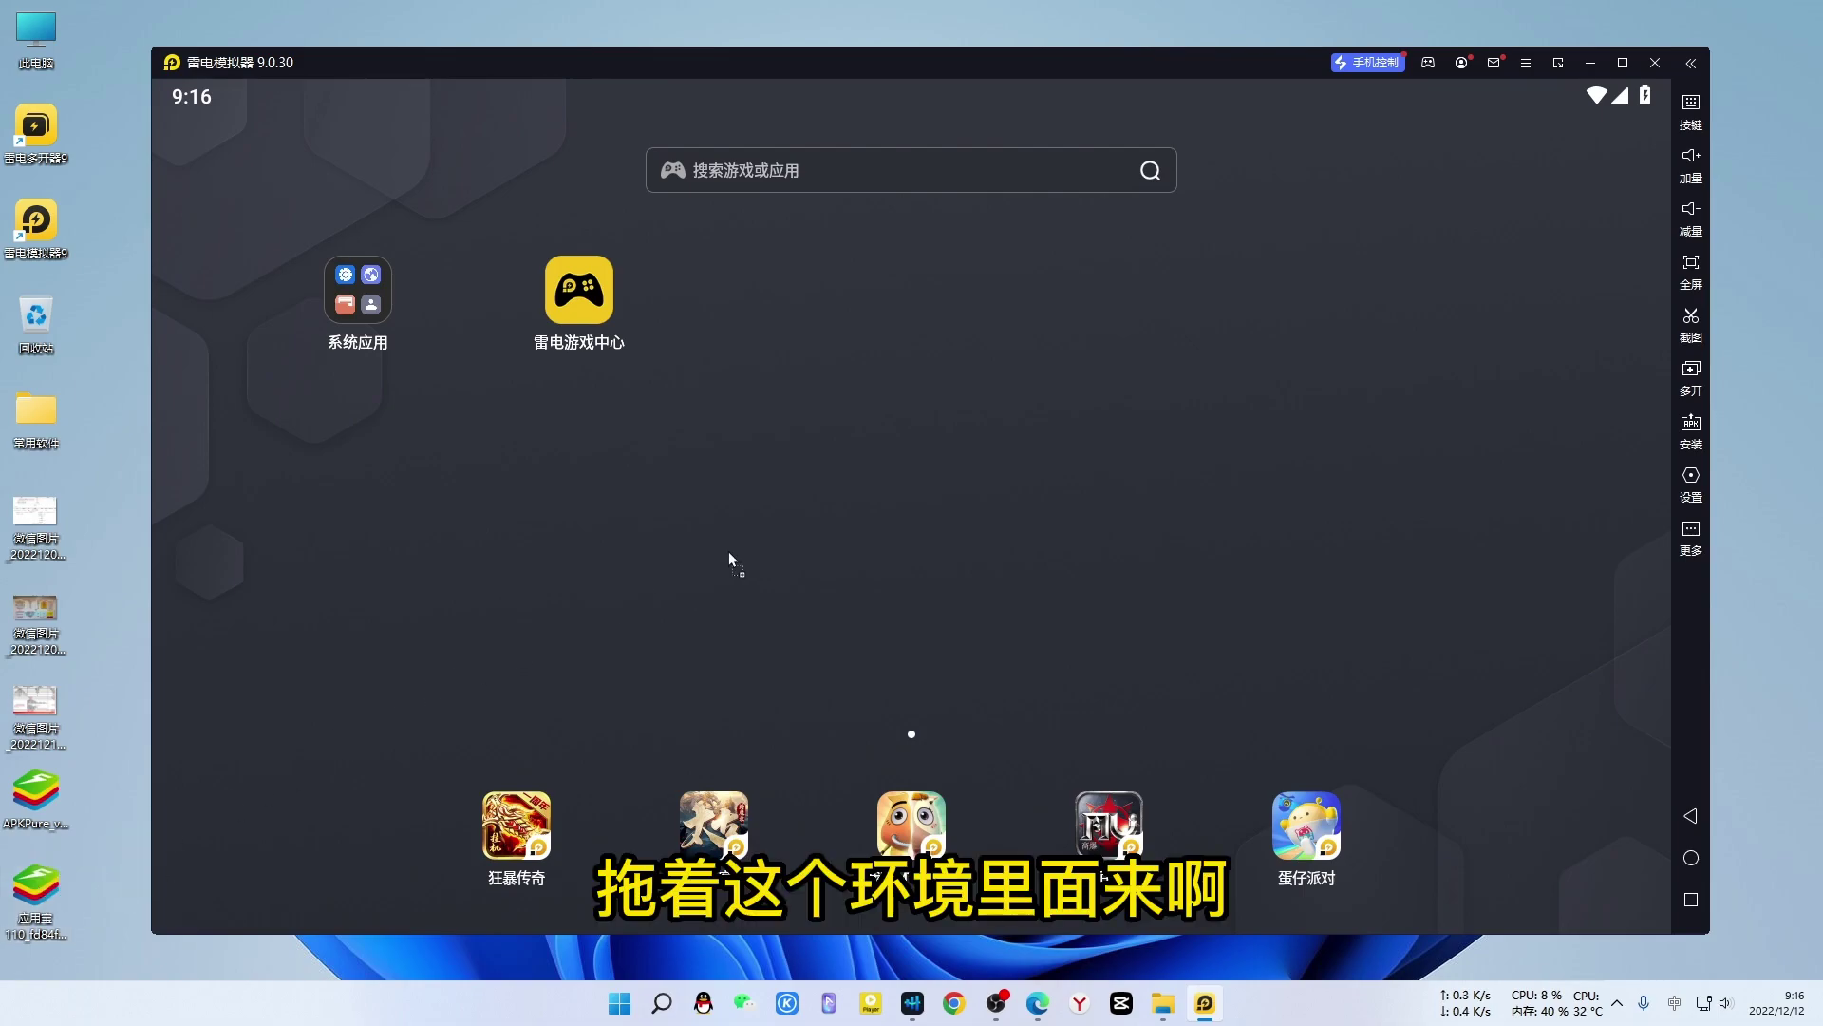
{"action": "left_click_drag", "start_coordinate": [1043, 444], "coordinate": [1041, 442]}
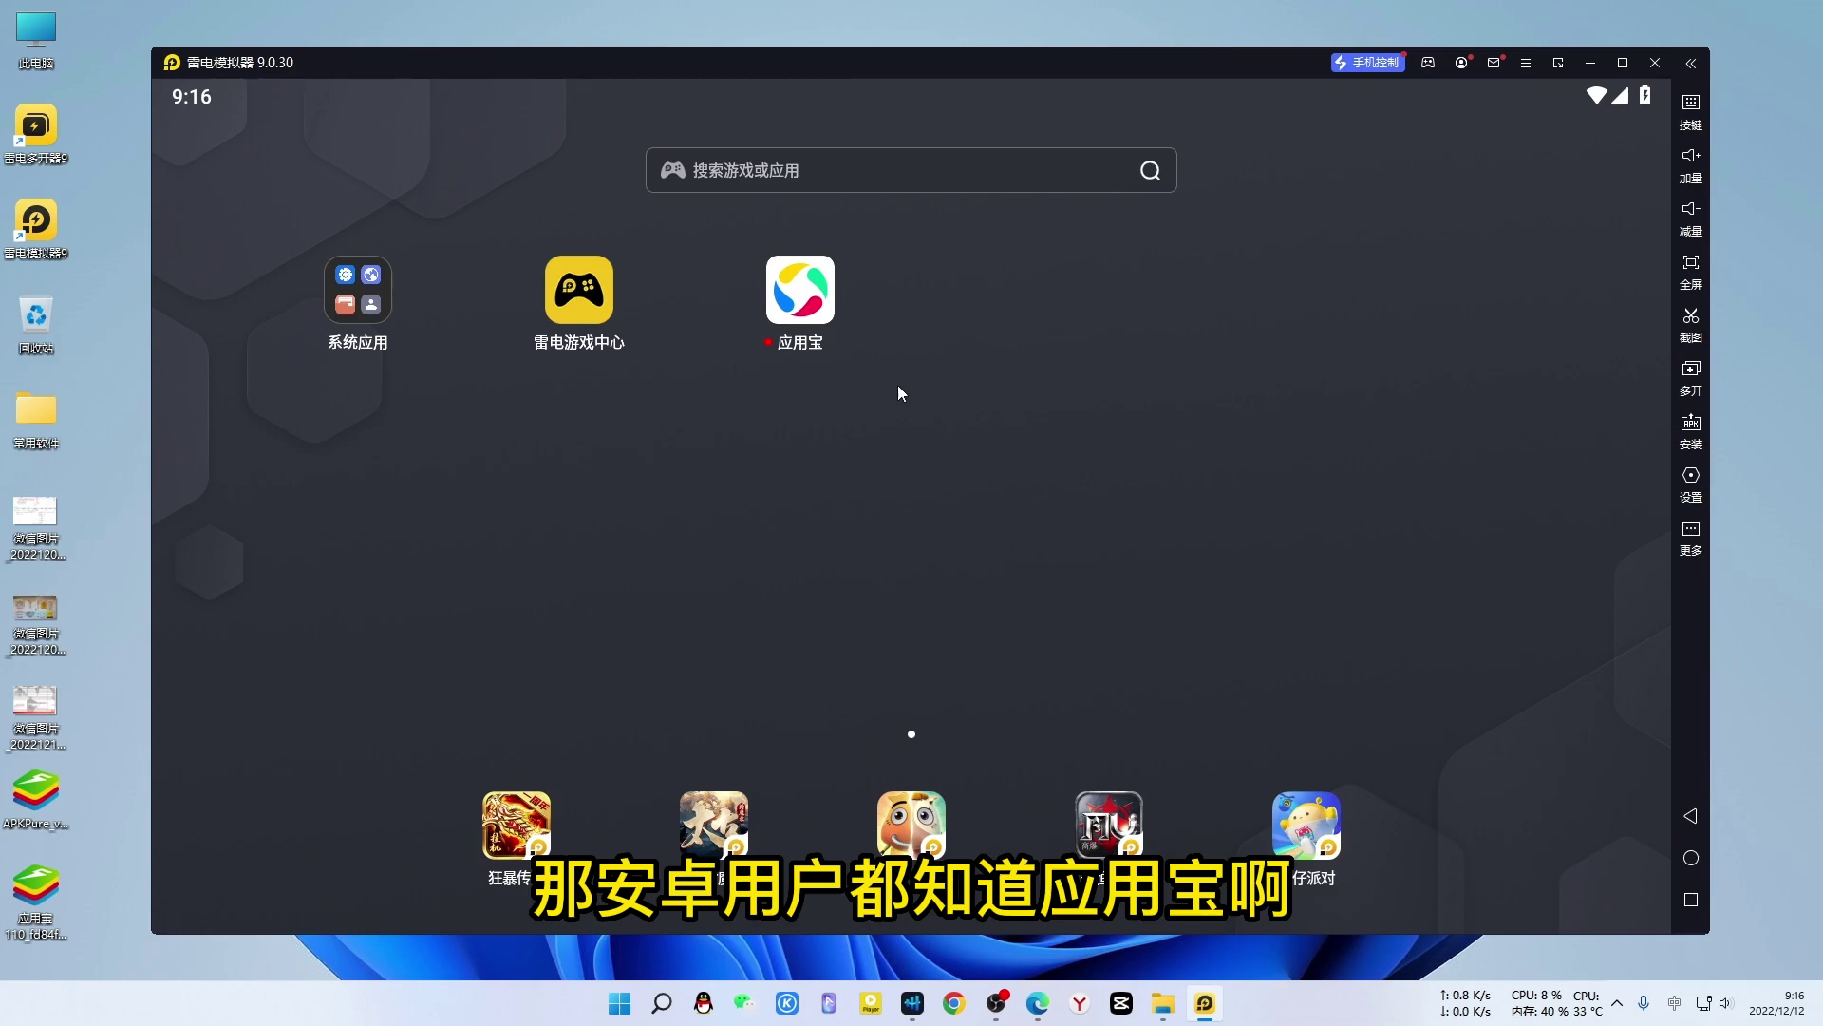
Step: Launch 应用宝, accept its service agreement, dismiss the 必备应用 download offer and browse the 精选 page
{"action": "left_click", "coordinate": [814, 306]}
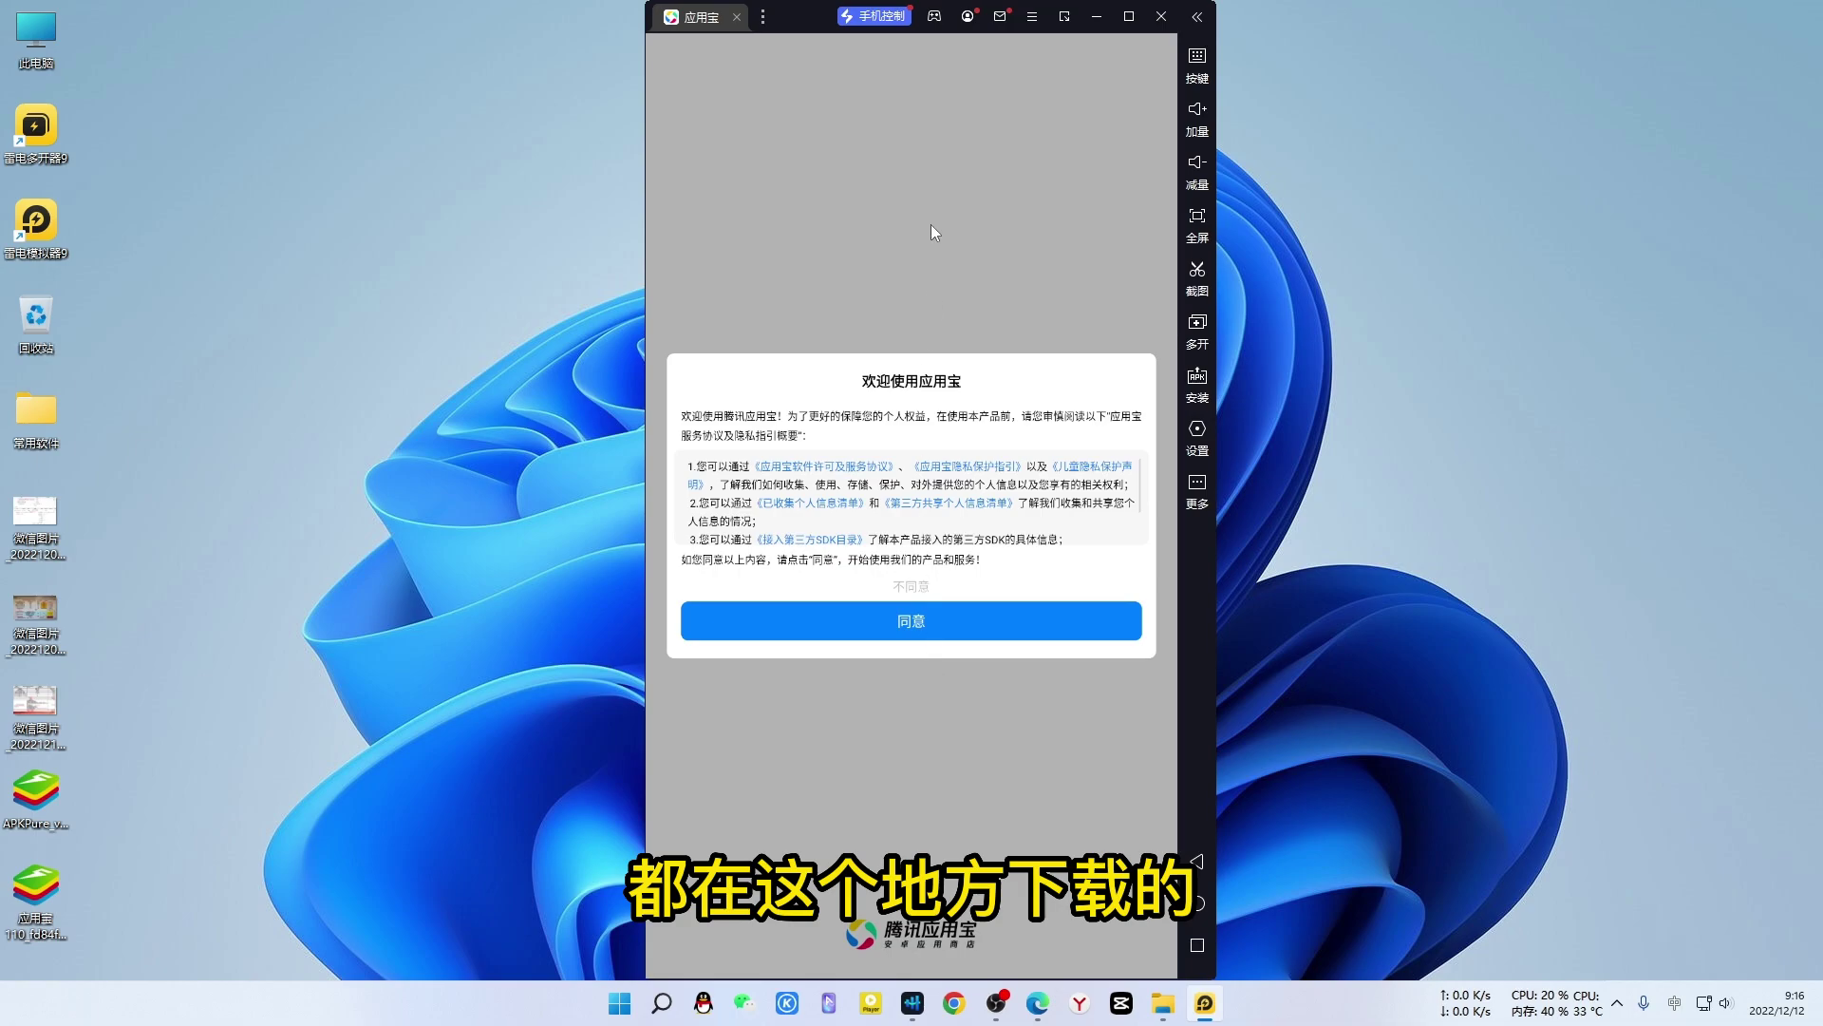
{"action": "left_click", "coordinate": [950, 630]}
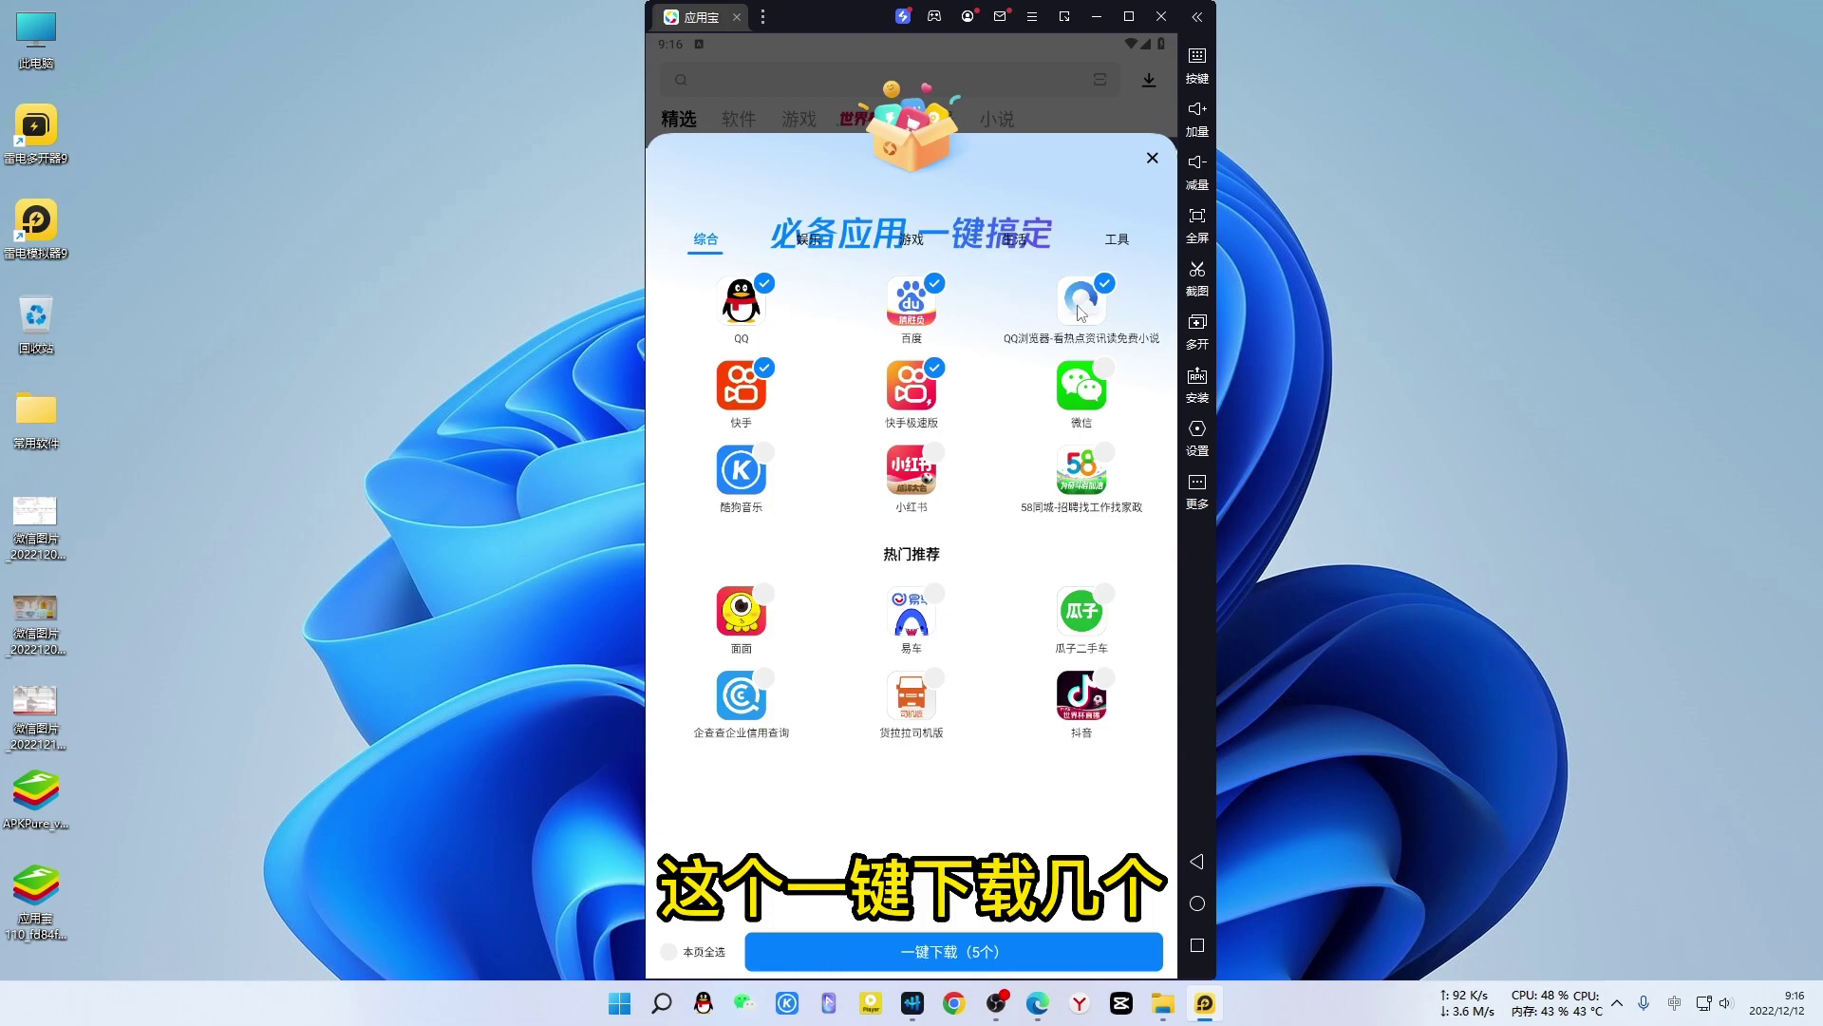
{"action": "left_click", "coordinate": [1152, 160]}
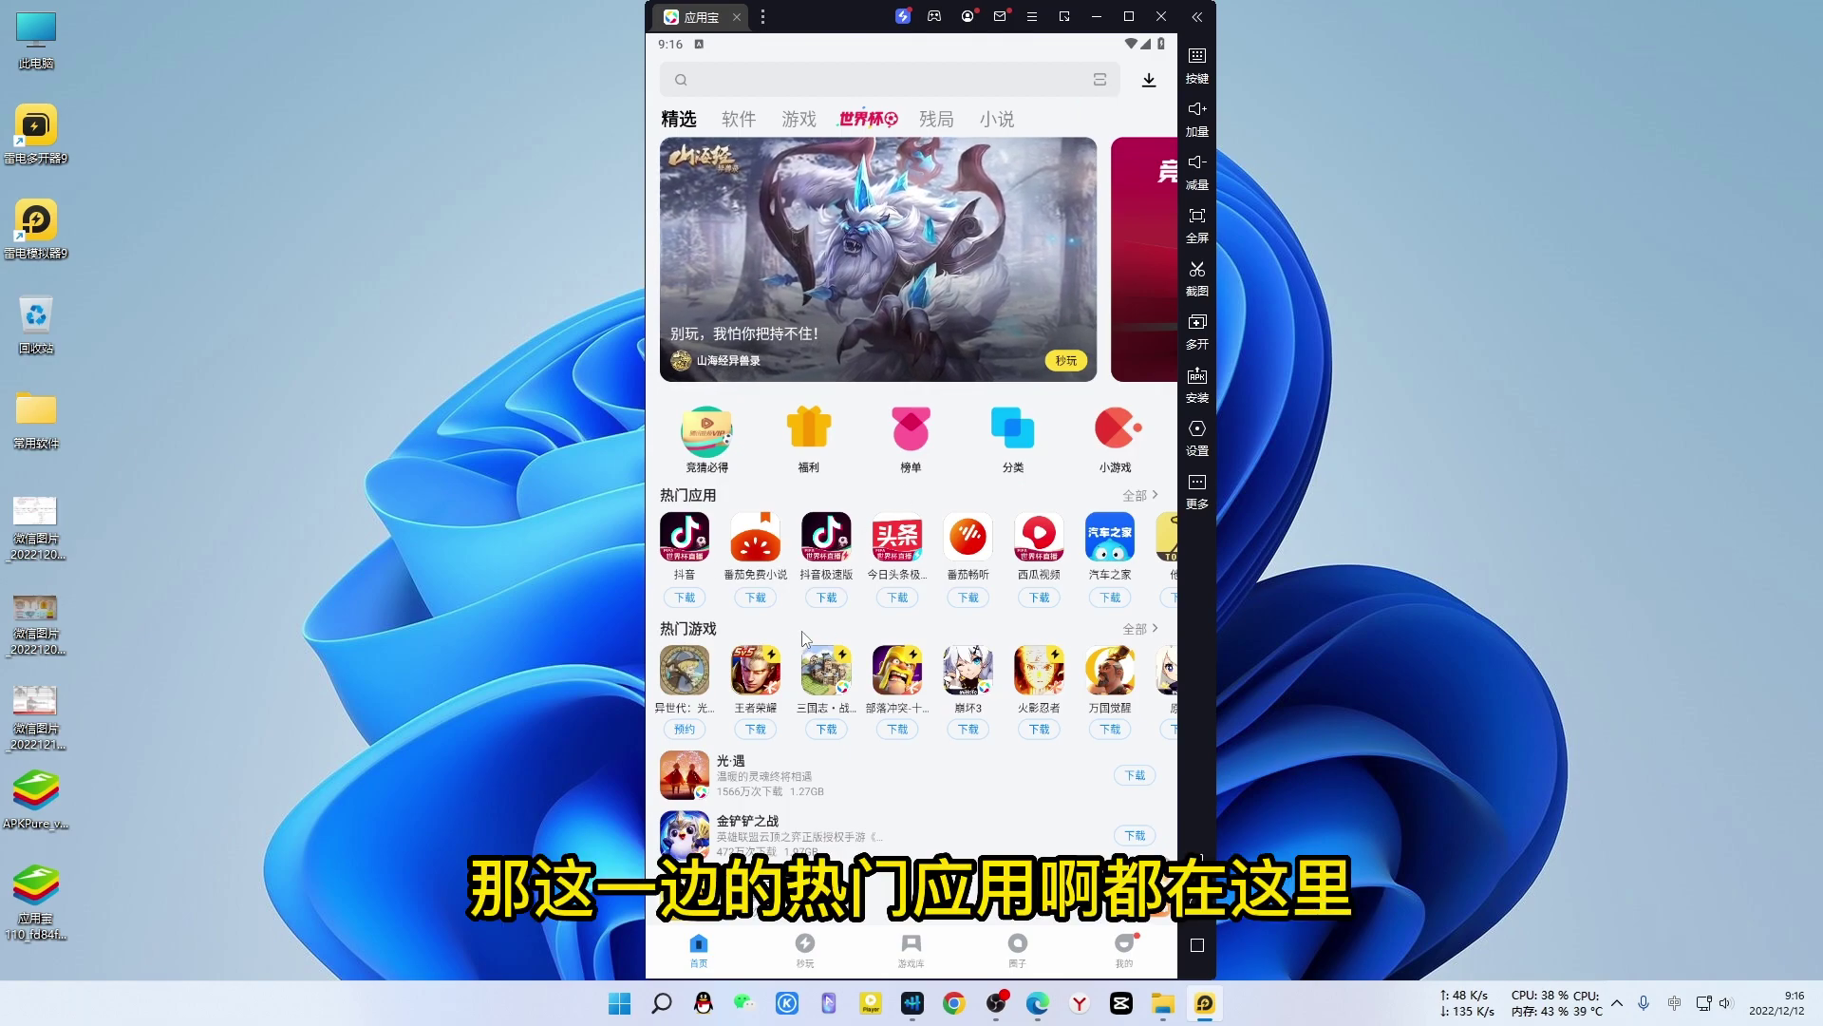
{"action": "scroll", "coordinate": [840, 622], "scroll_direction": "down", "scroll_amount": 1}
{"action": "scroll", "coordinate": [840, 626], "scroll_direction": "down", "scroll_amount": 10}
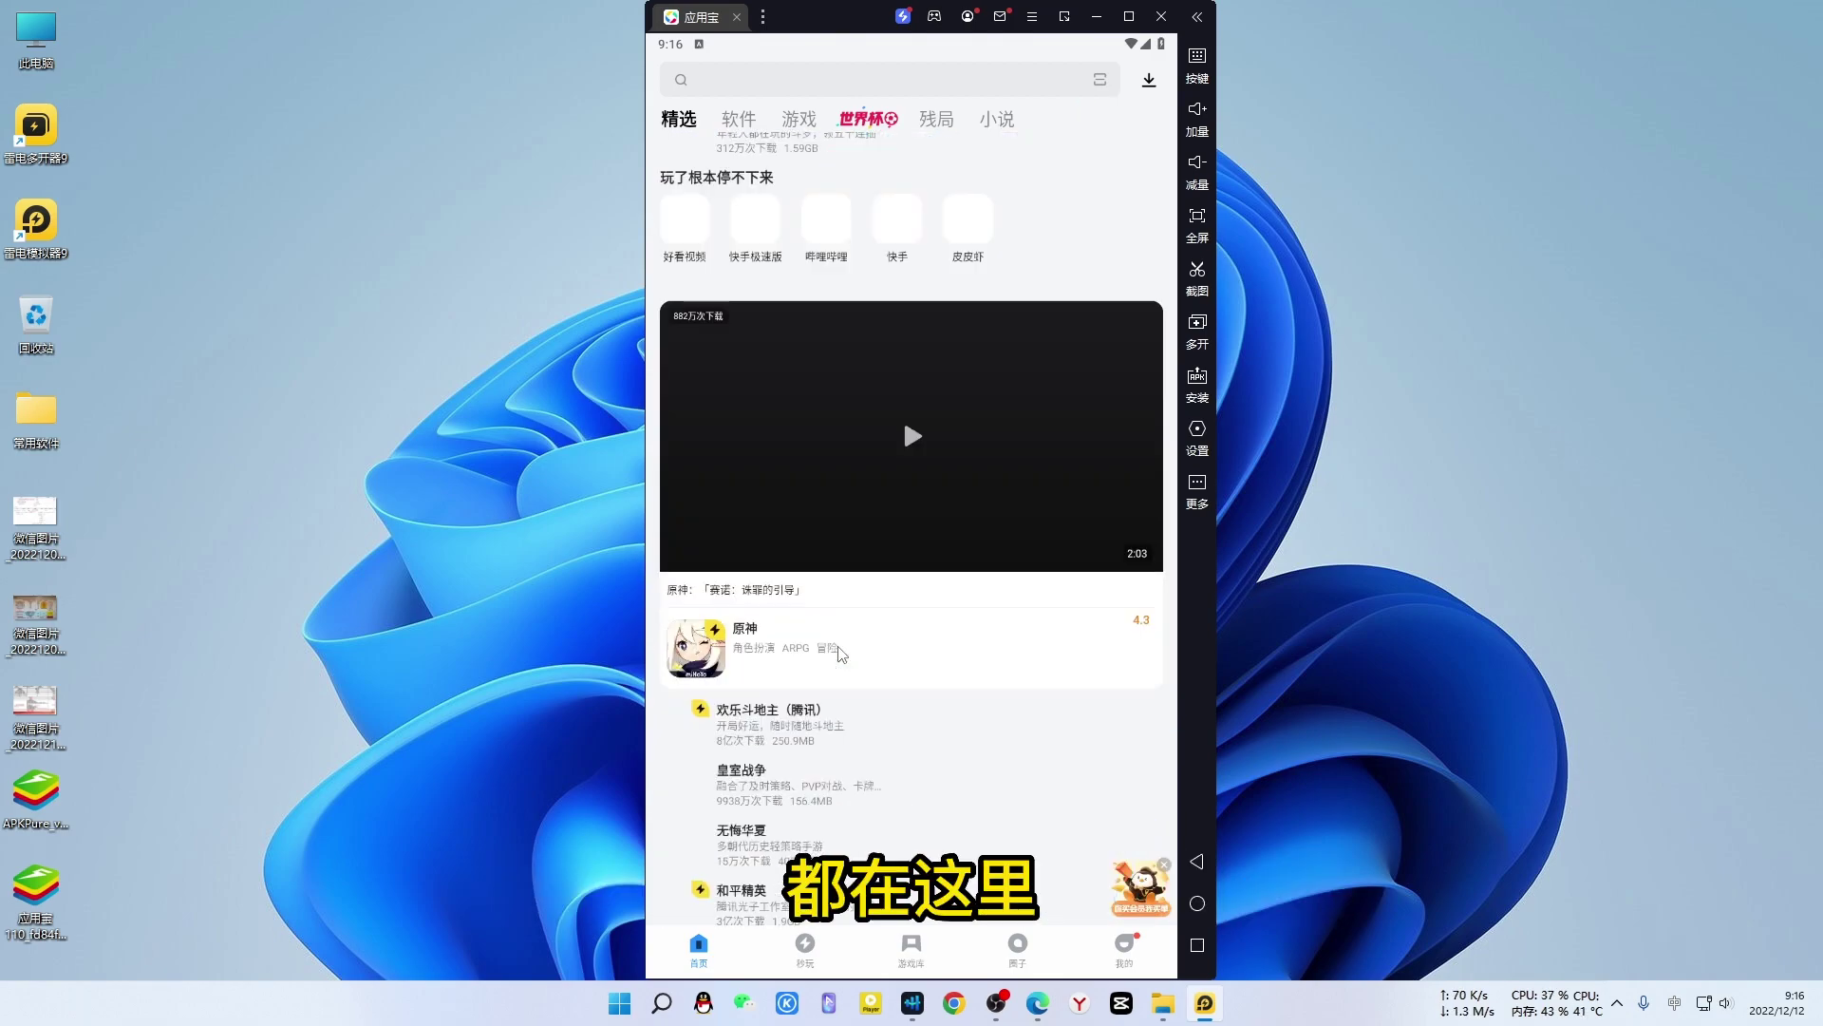
{"action": "scroll", "coordinate": [847, 643], "scroll_direction": "up", "scroll_amount": 10}
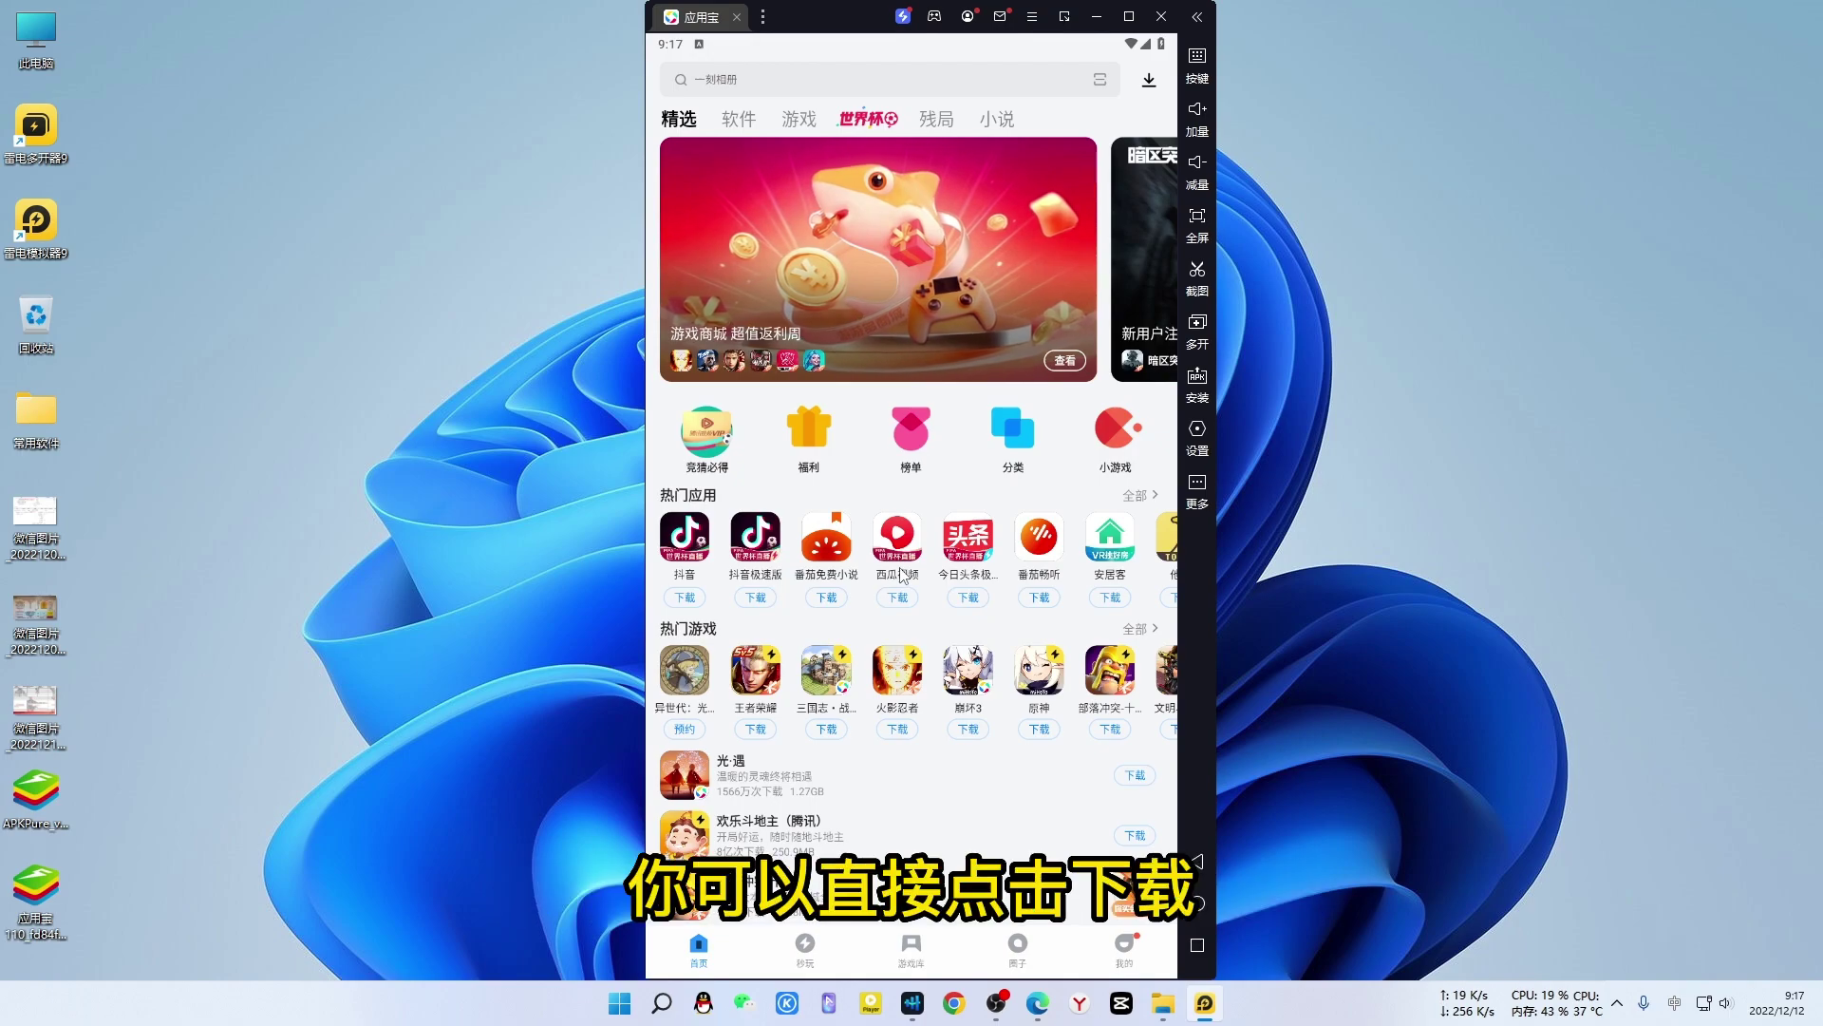
Step: Search 应用宝 for 西瓜, and download and install 西瓜视频
{"action": "left_click", "coordinate": [749, 79]}
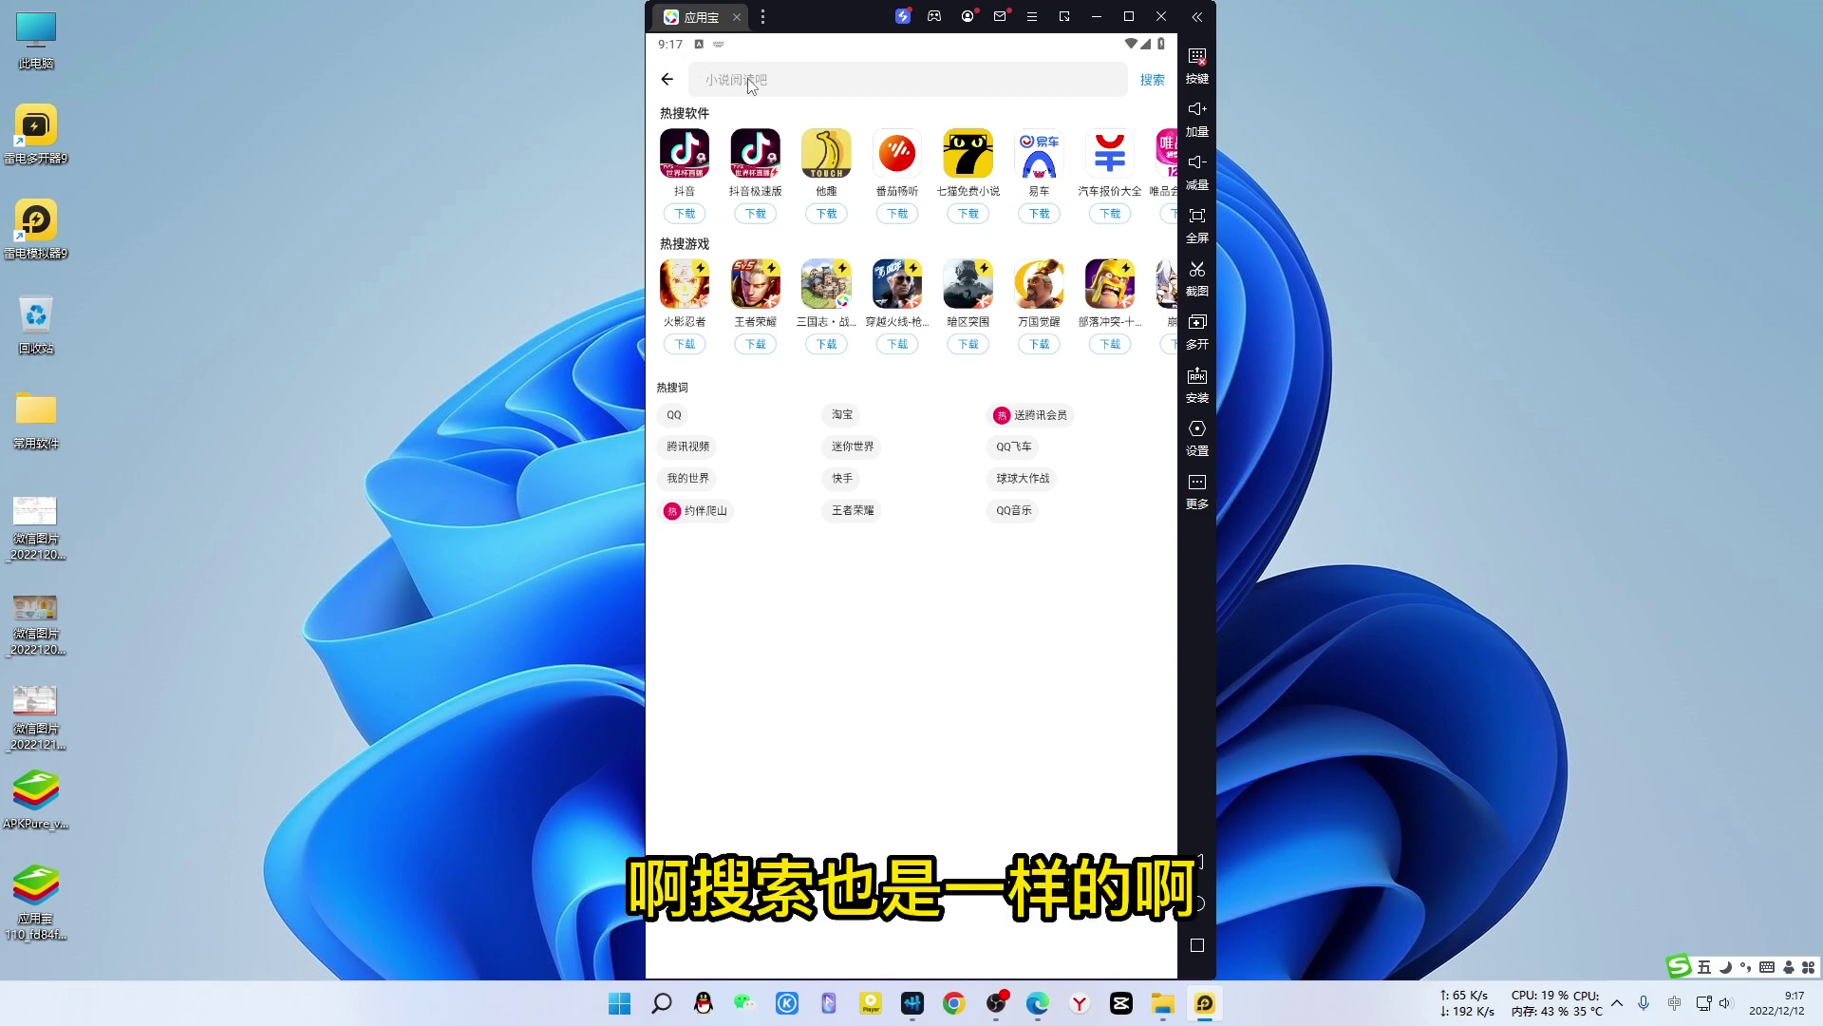
{"action": "type", "text": "xigua"}
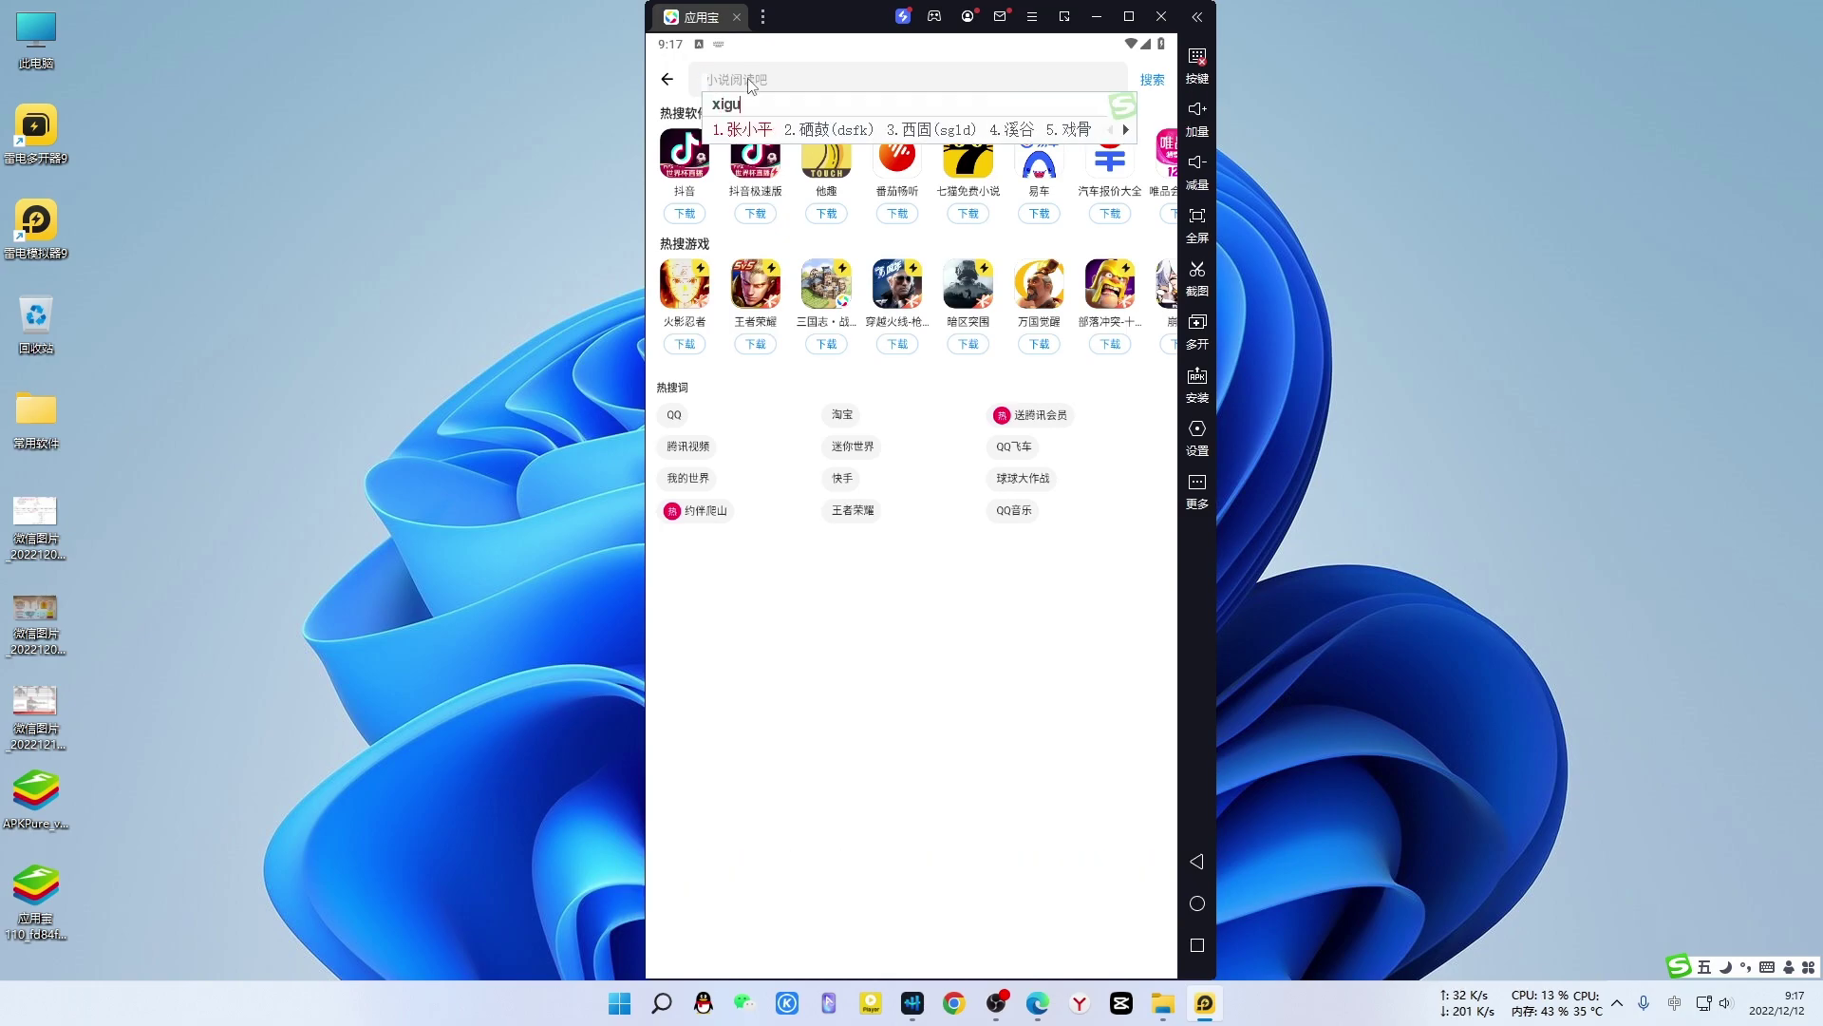
{"action": "key", "text": "space"}
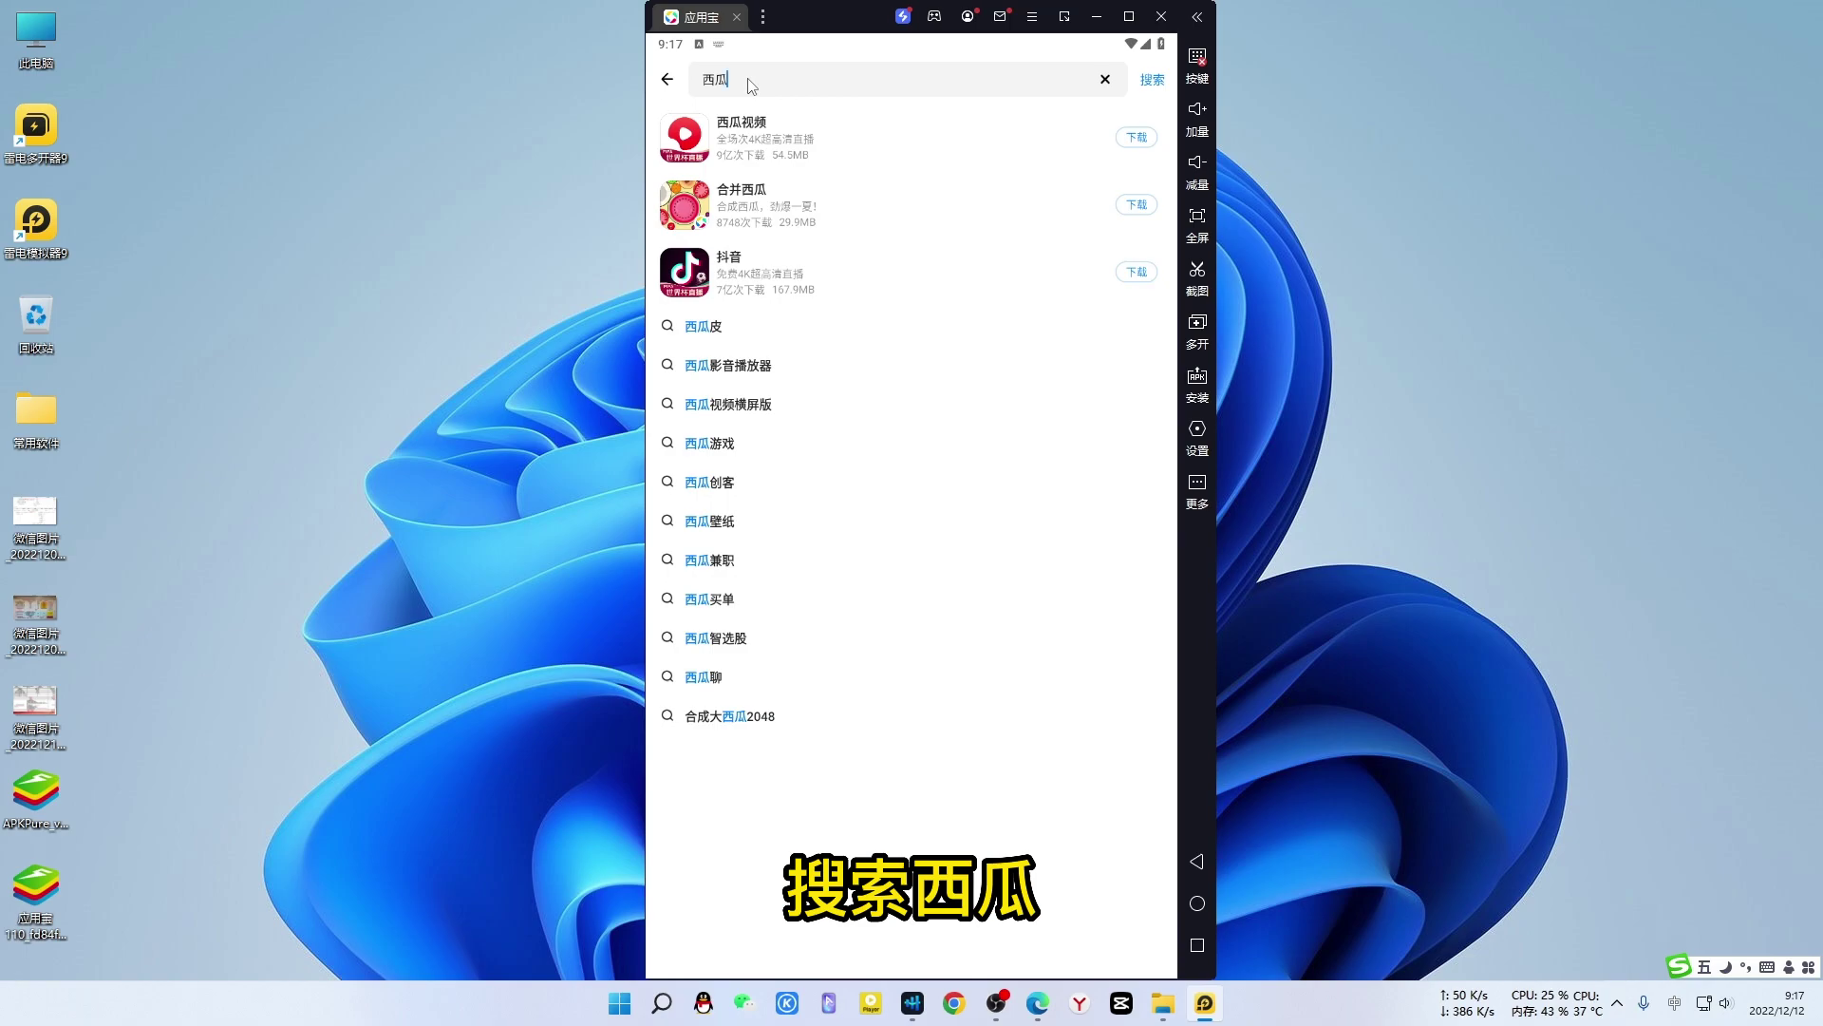
{"action": "left_click", "coordinate": [1138, 139]}
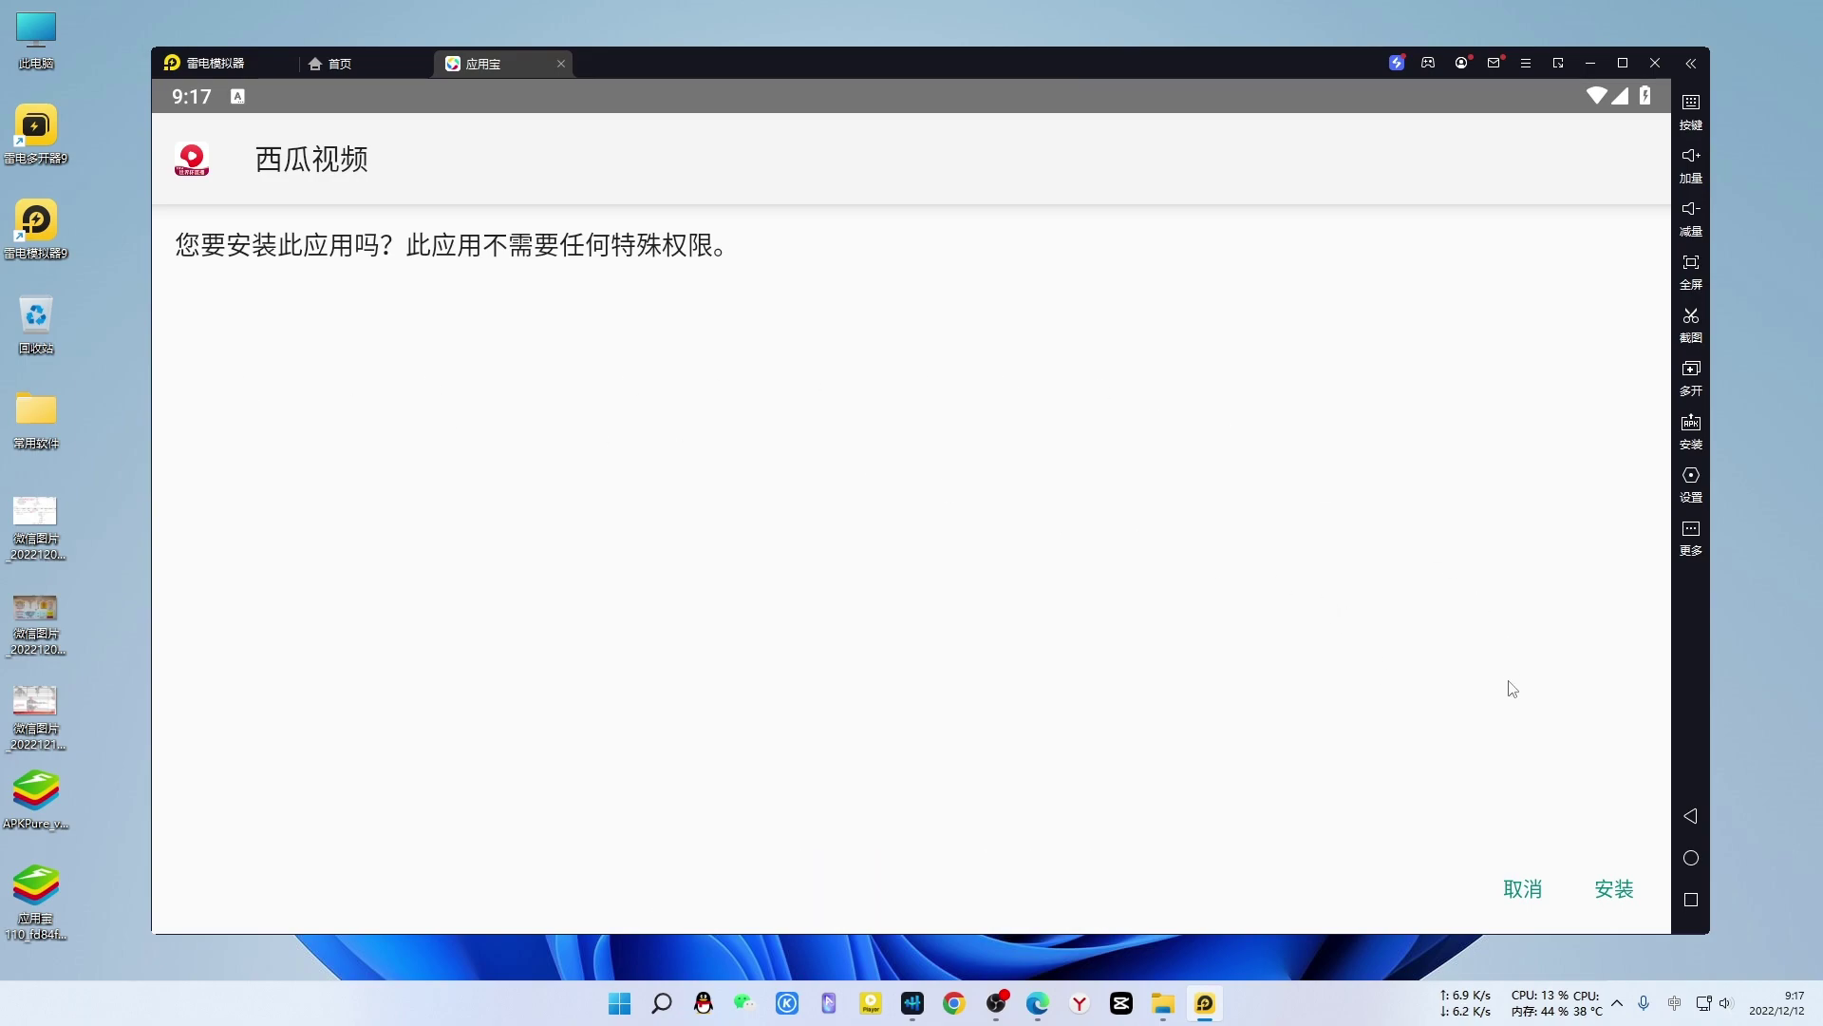
{"action": "left_click", "coordinate": [1616, 891]}
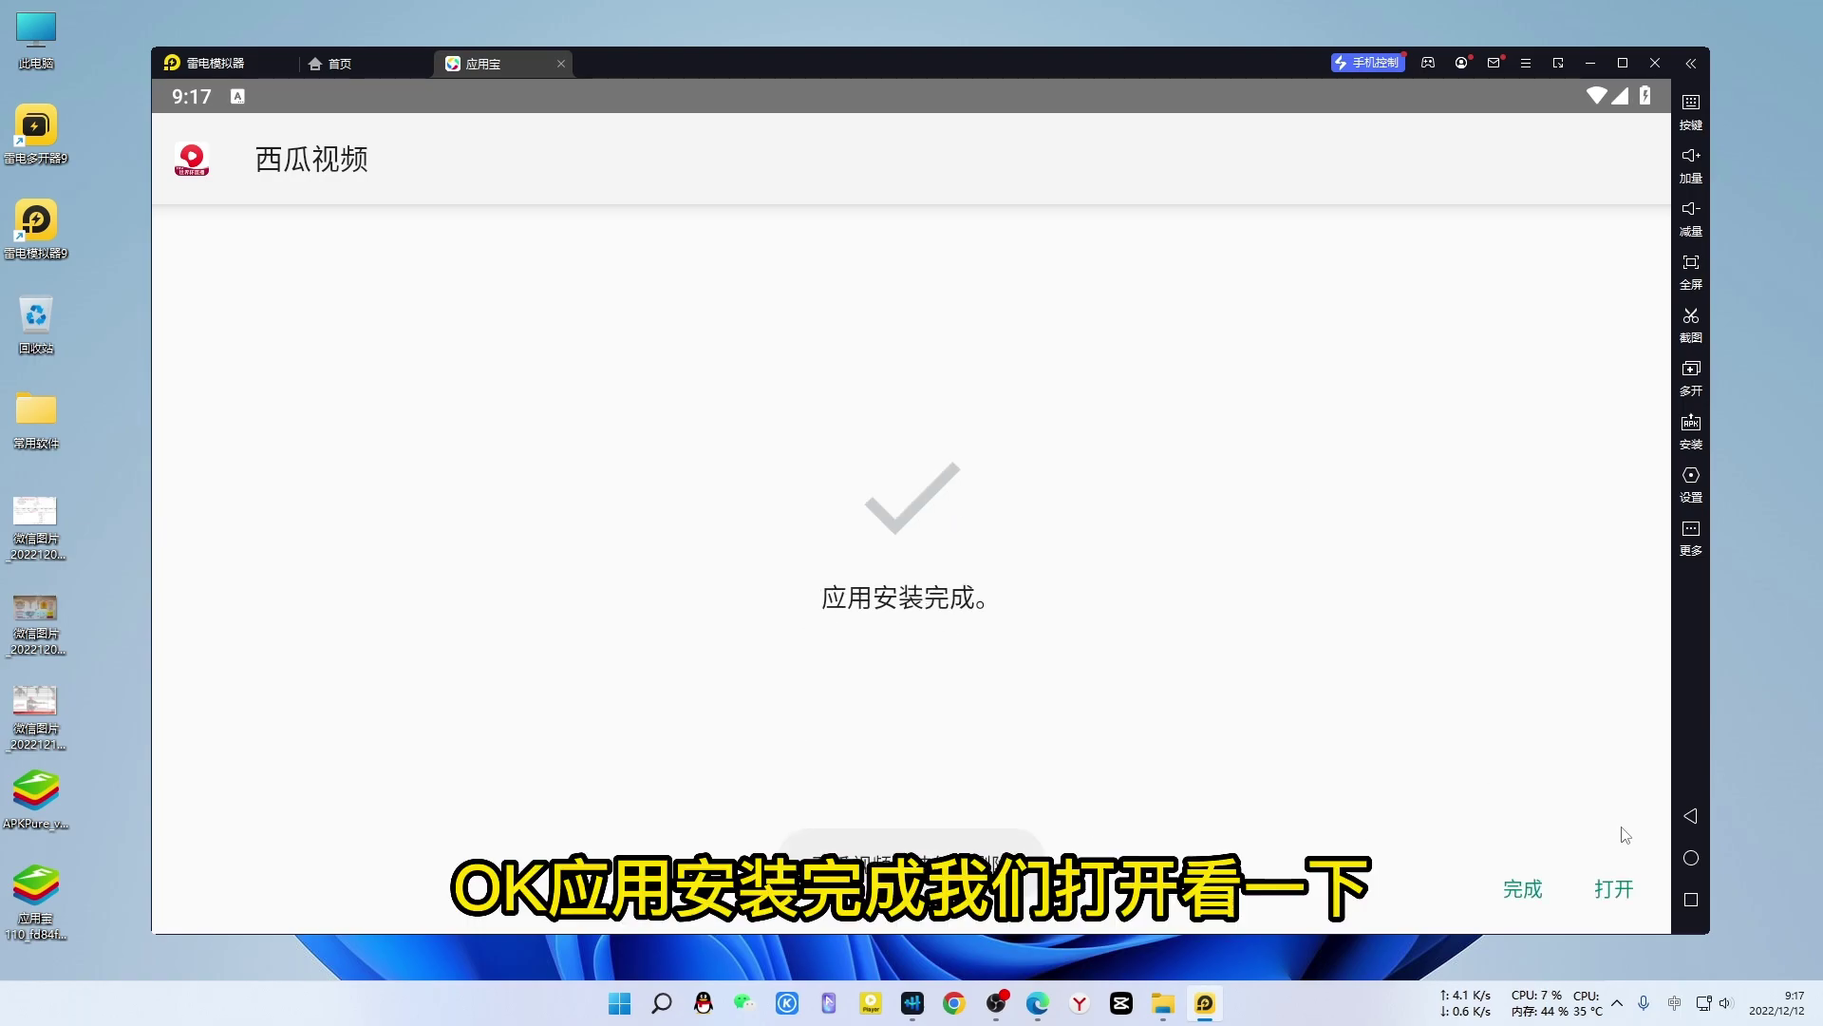
Step: Open 西瓜视频, accept its privacy terms and phone permission, view the 精选 videos and close the app
{"action": "left_click", "coordinate": [1611, 898]}
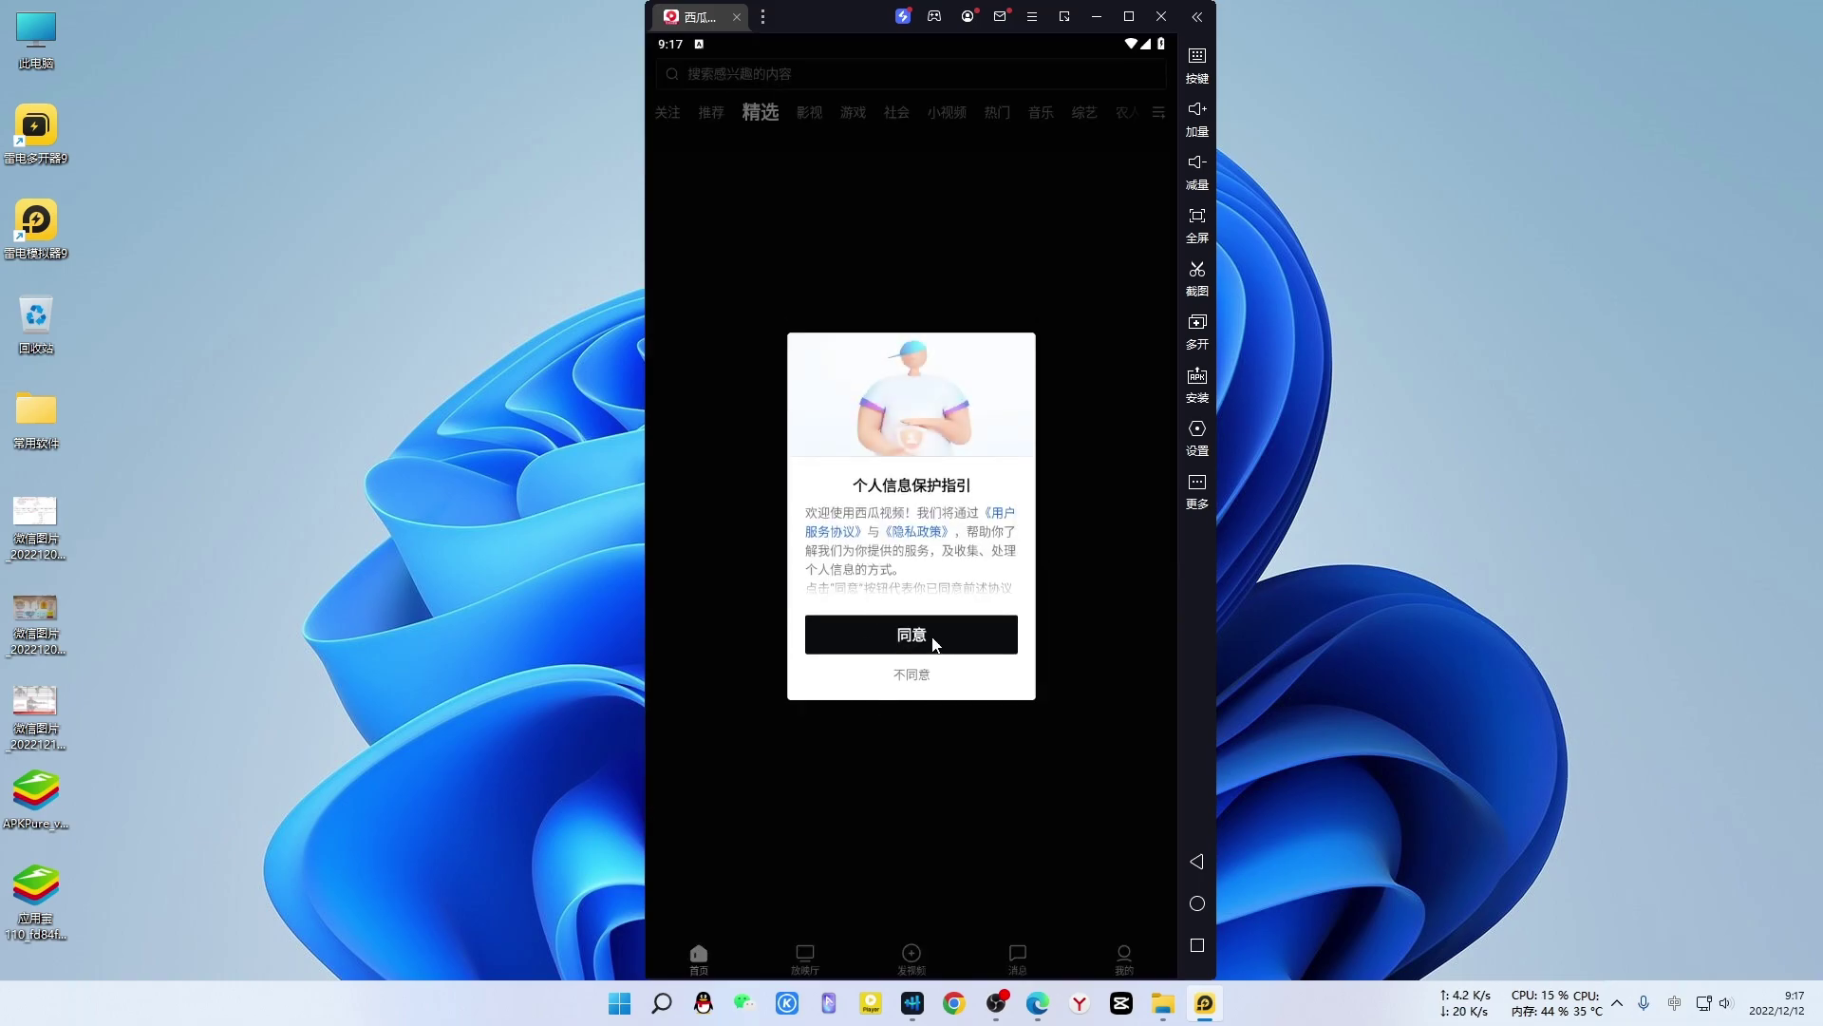
{"action": "left_click", "coordinate": [933, 640]}
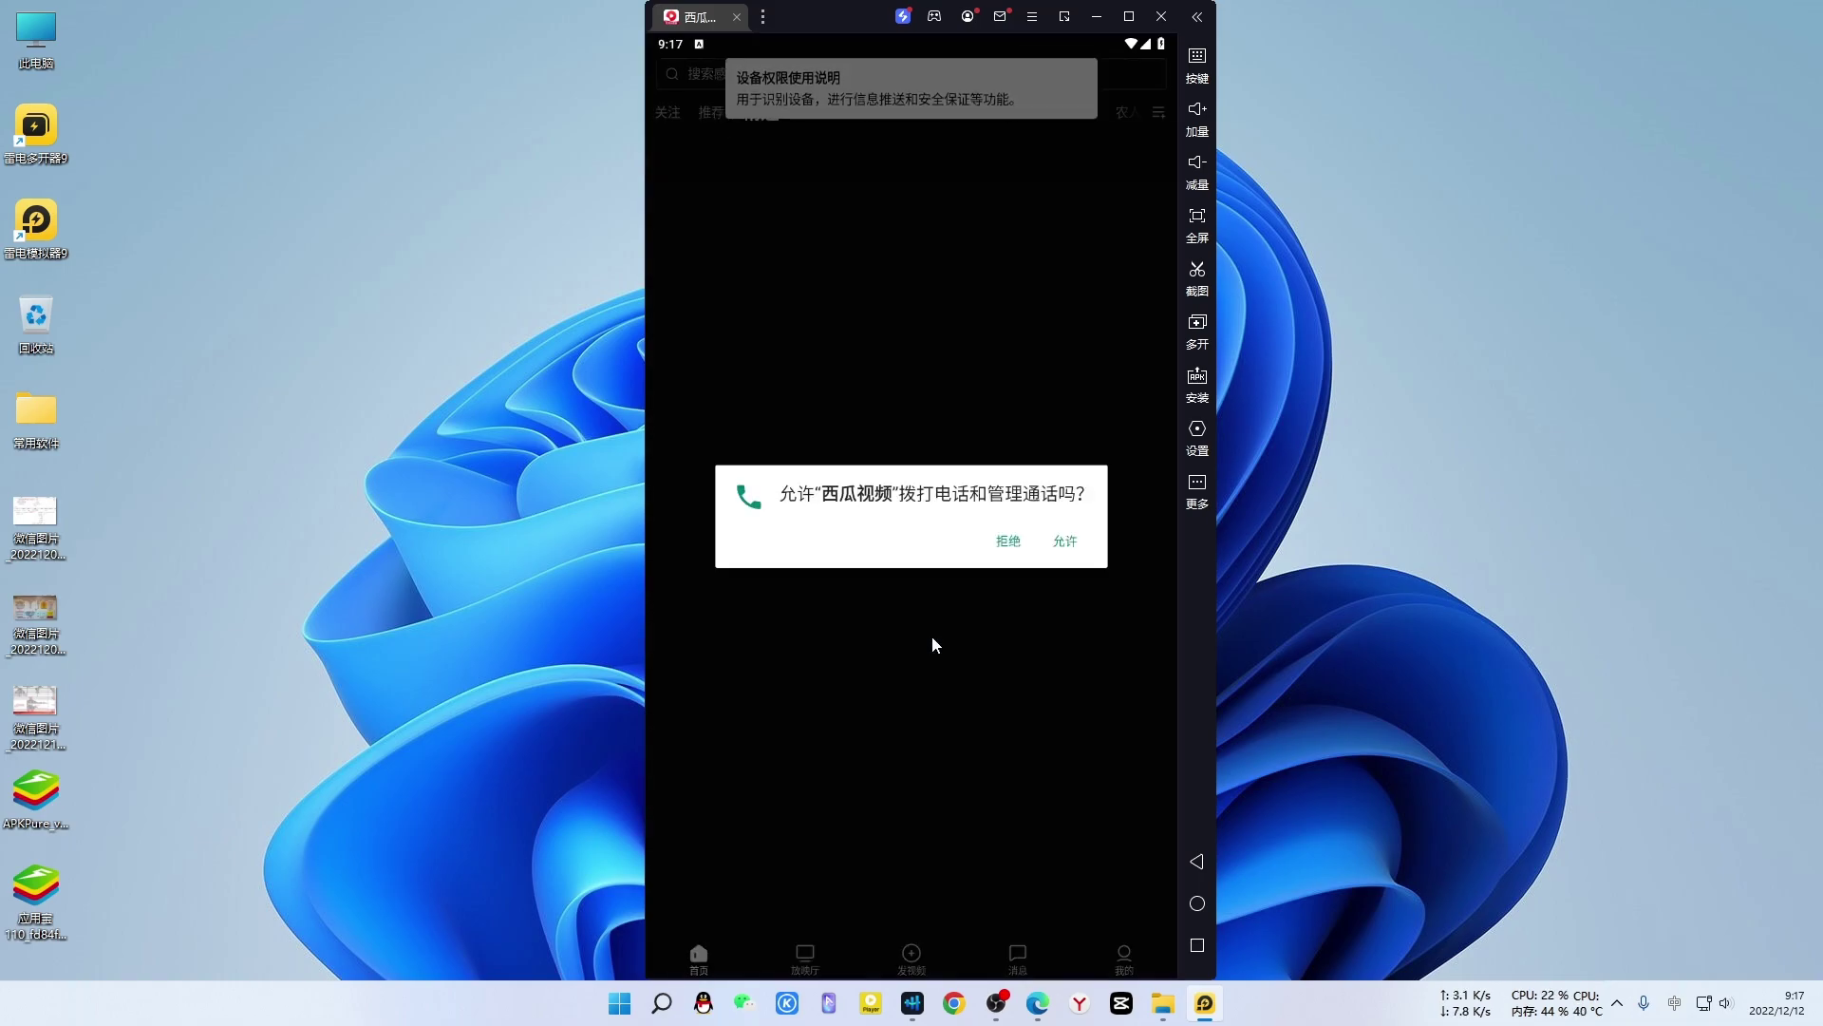
{"action": "left_click", "coordinate": [1069, 544]}
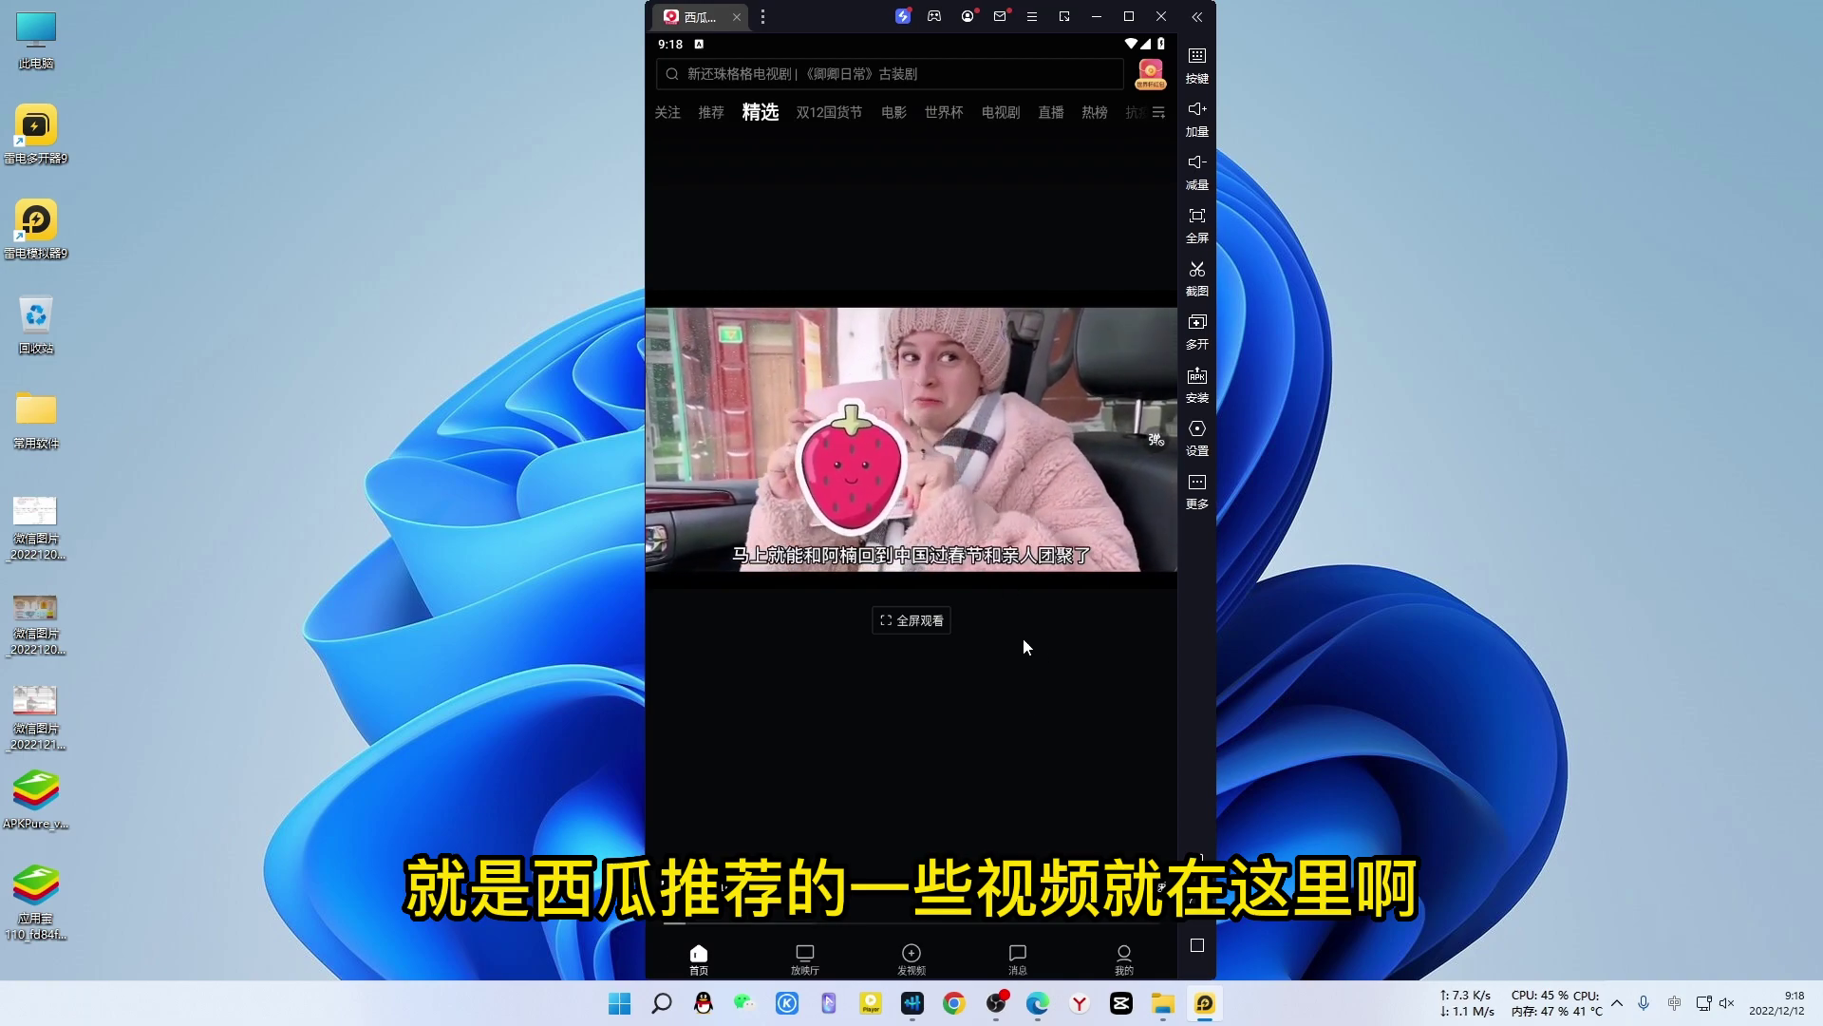
{"action": "scroll", "coordinate": [1035, 680], "scroll_direction": "down", "scroll_amount": 1}
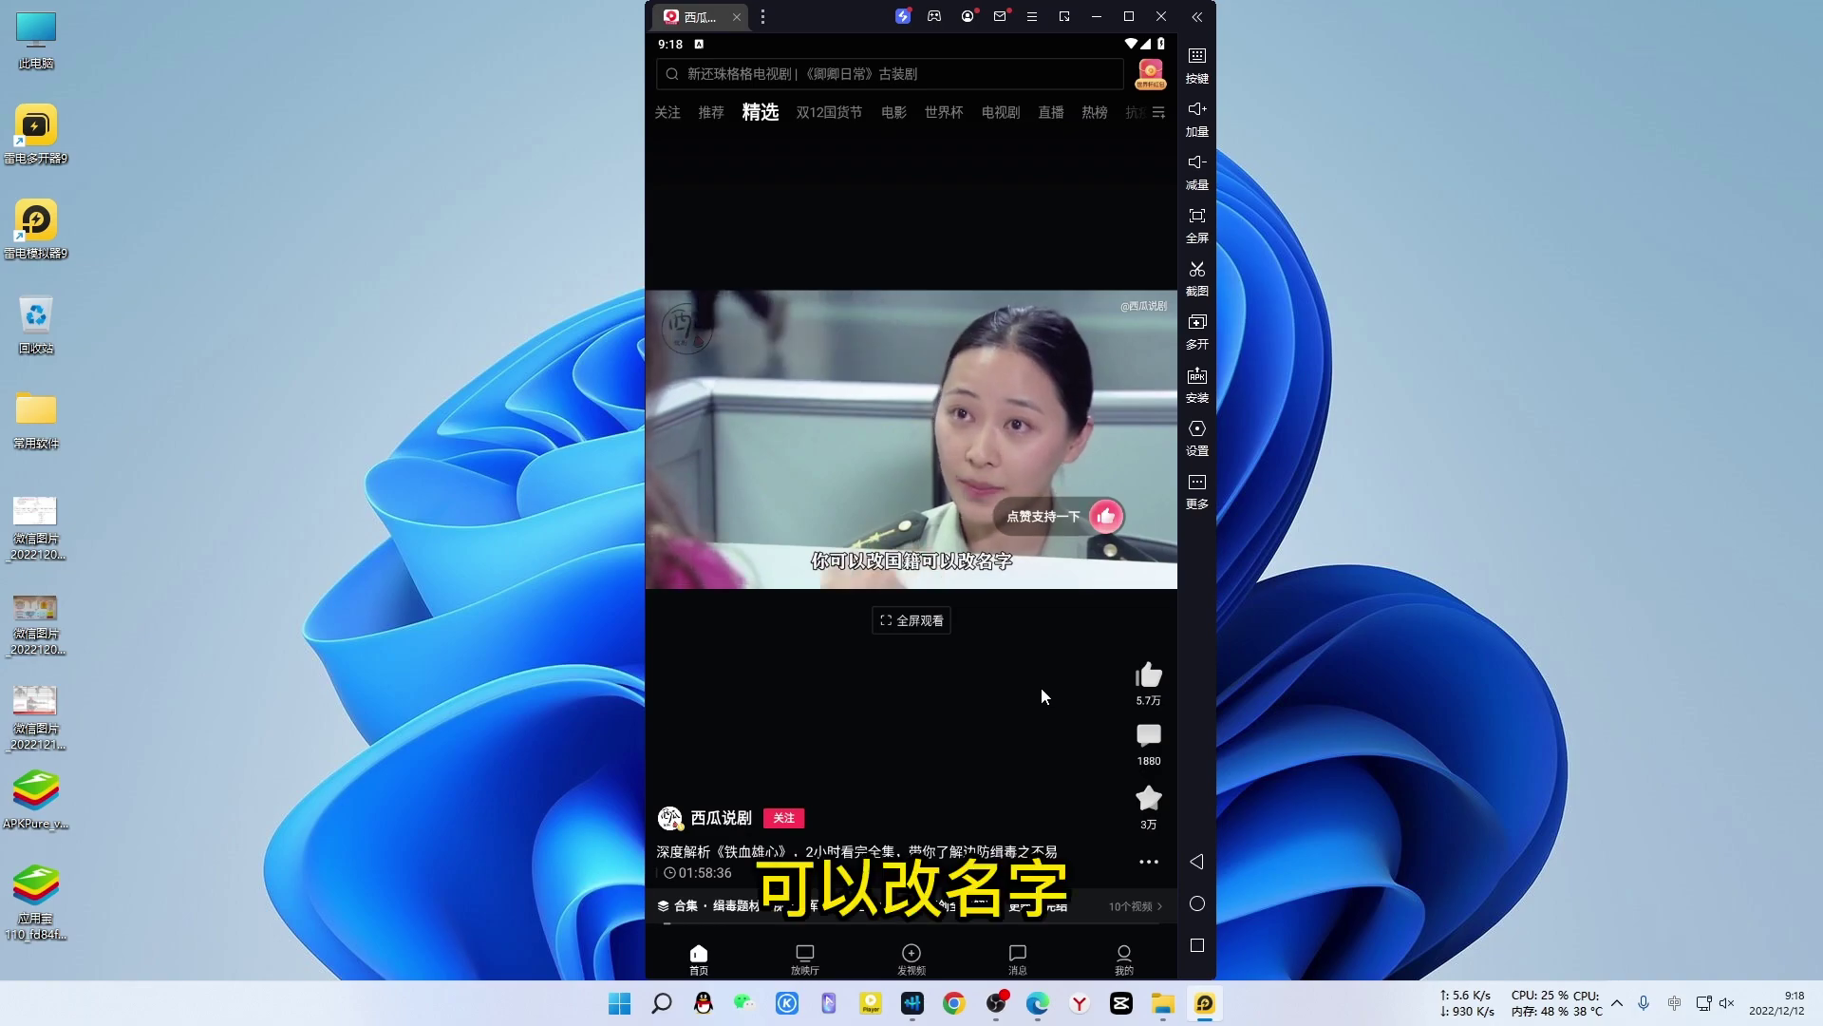
{"action": "left_click", "coordinate": [736, 17]}
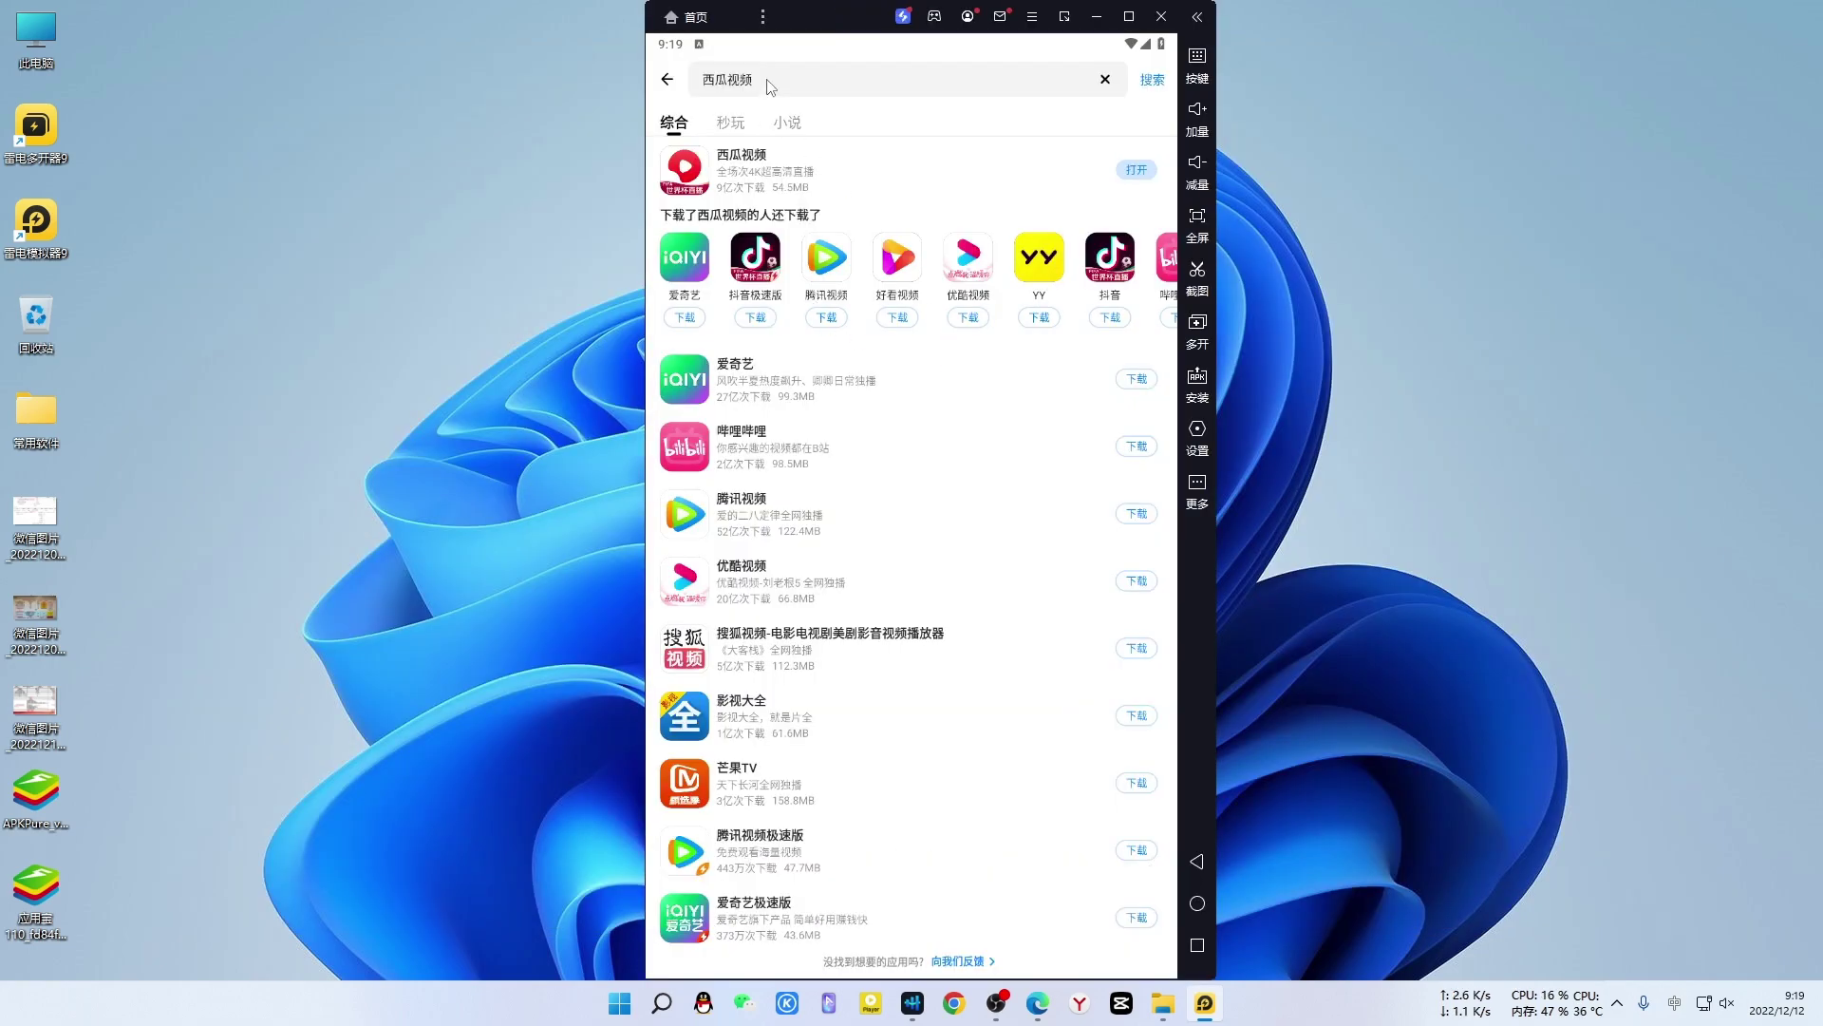
Step: Search 应用宝 for 央视频, and download and install the 央视频 app
{"action": "left_click", "coordinate": [669, 81]}
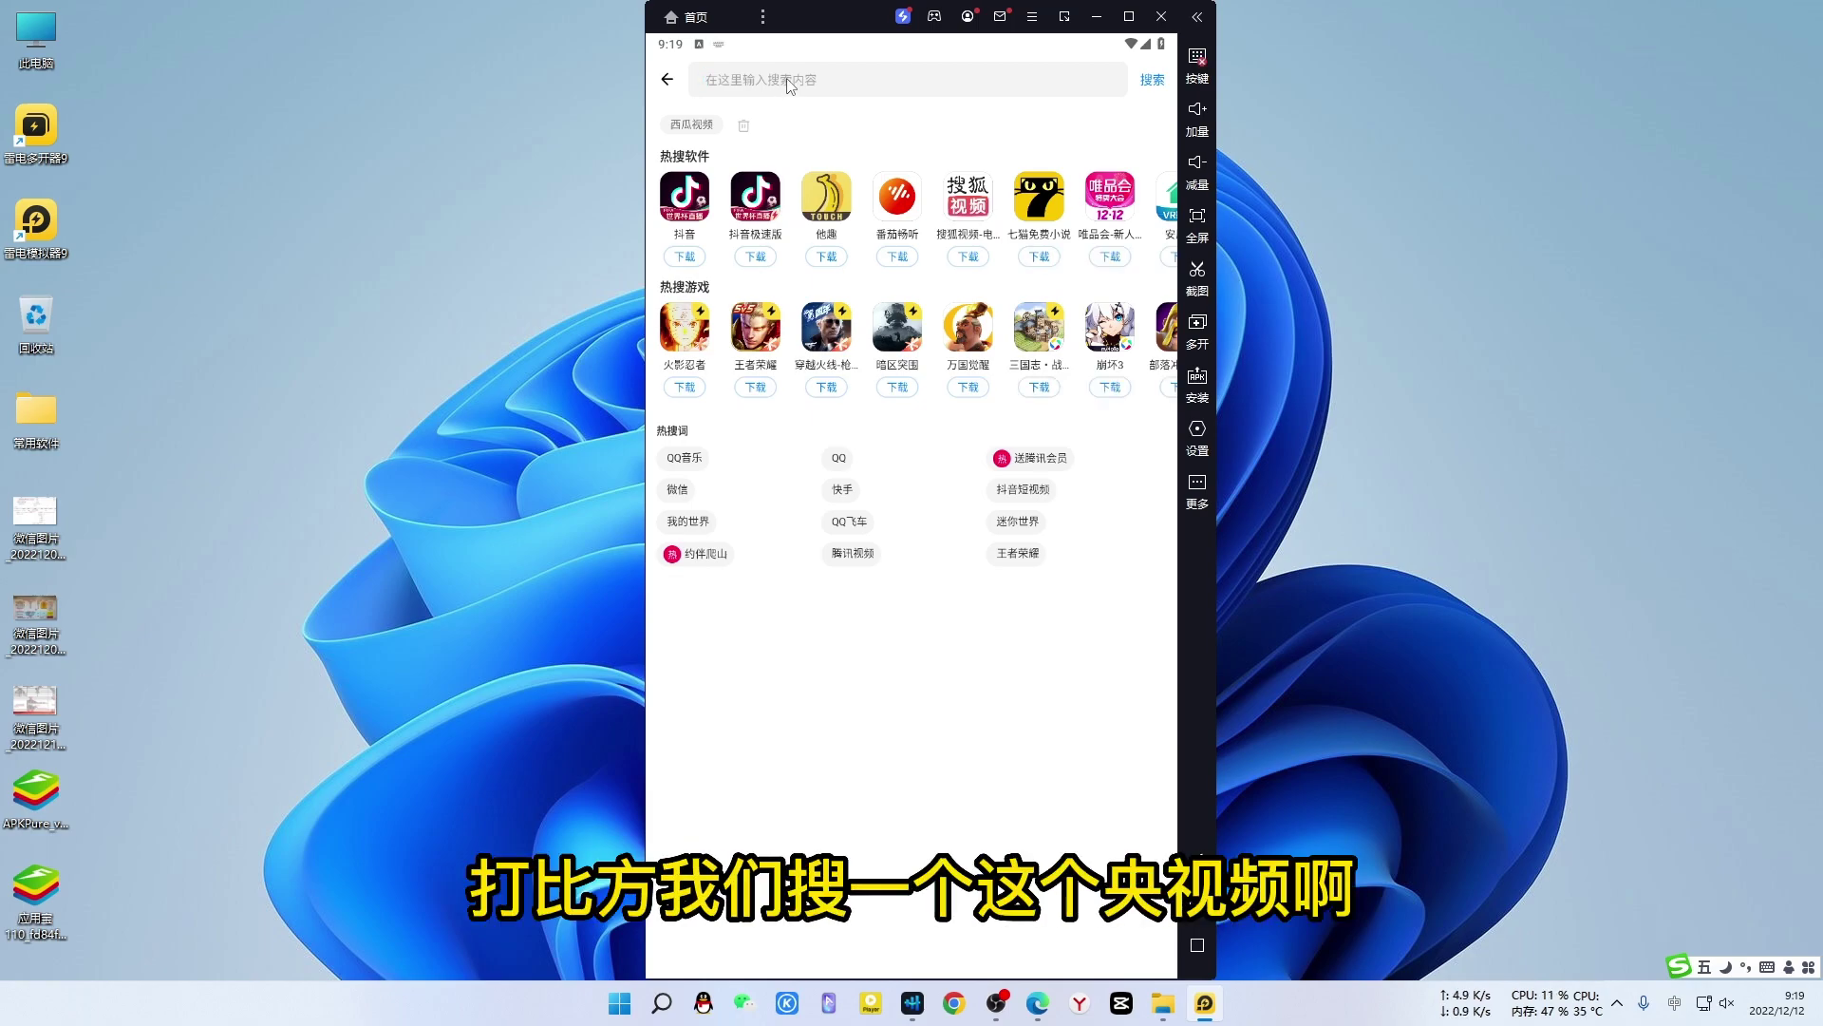
{"action": "type", "text": "md pym"}
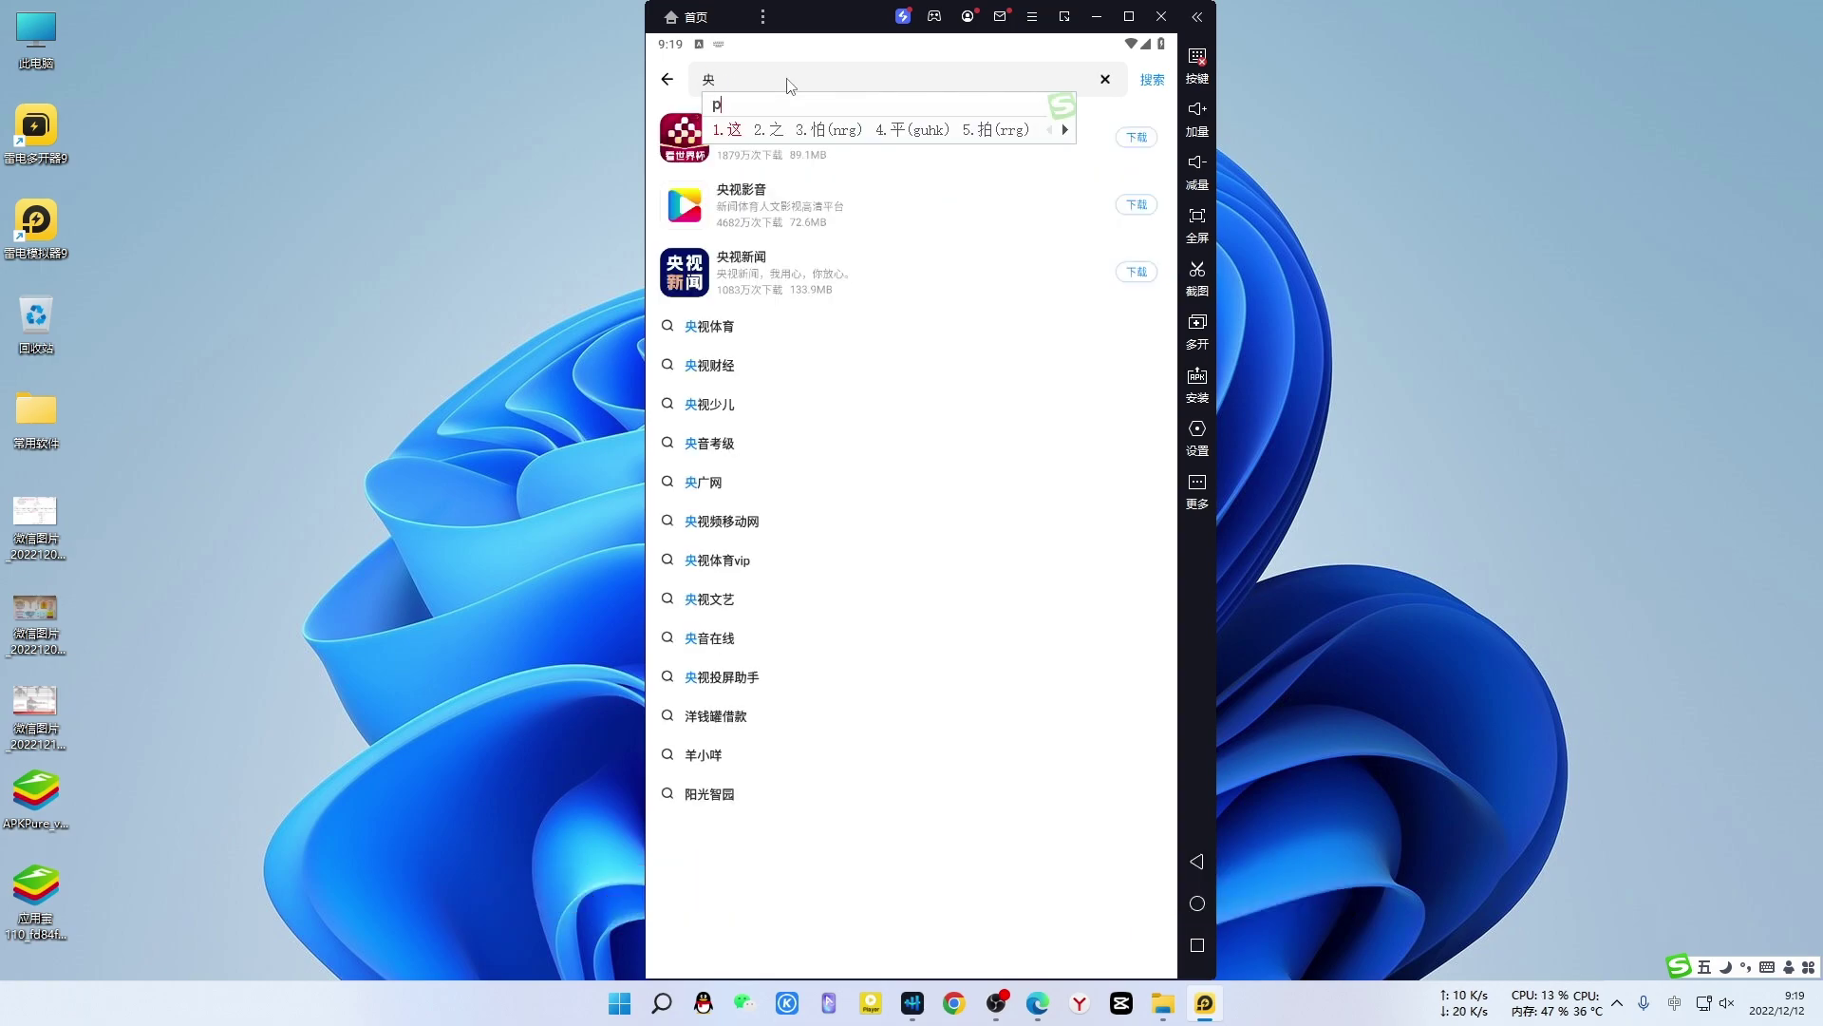
{"action": "type", "text": " hidm"}
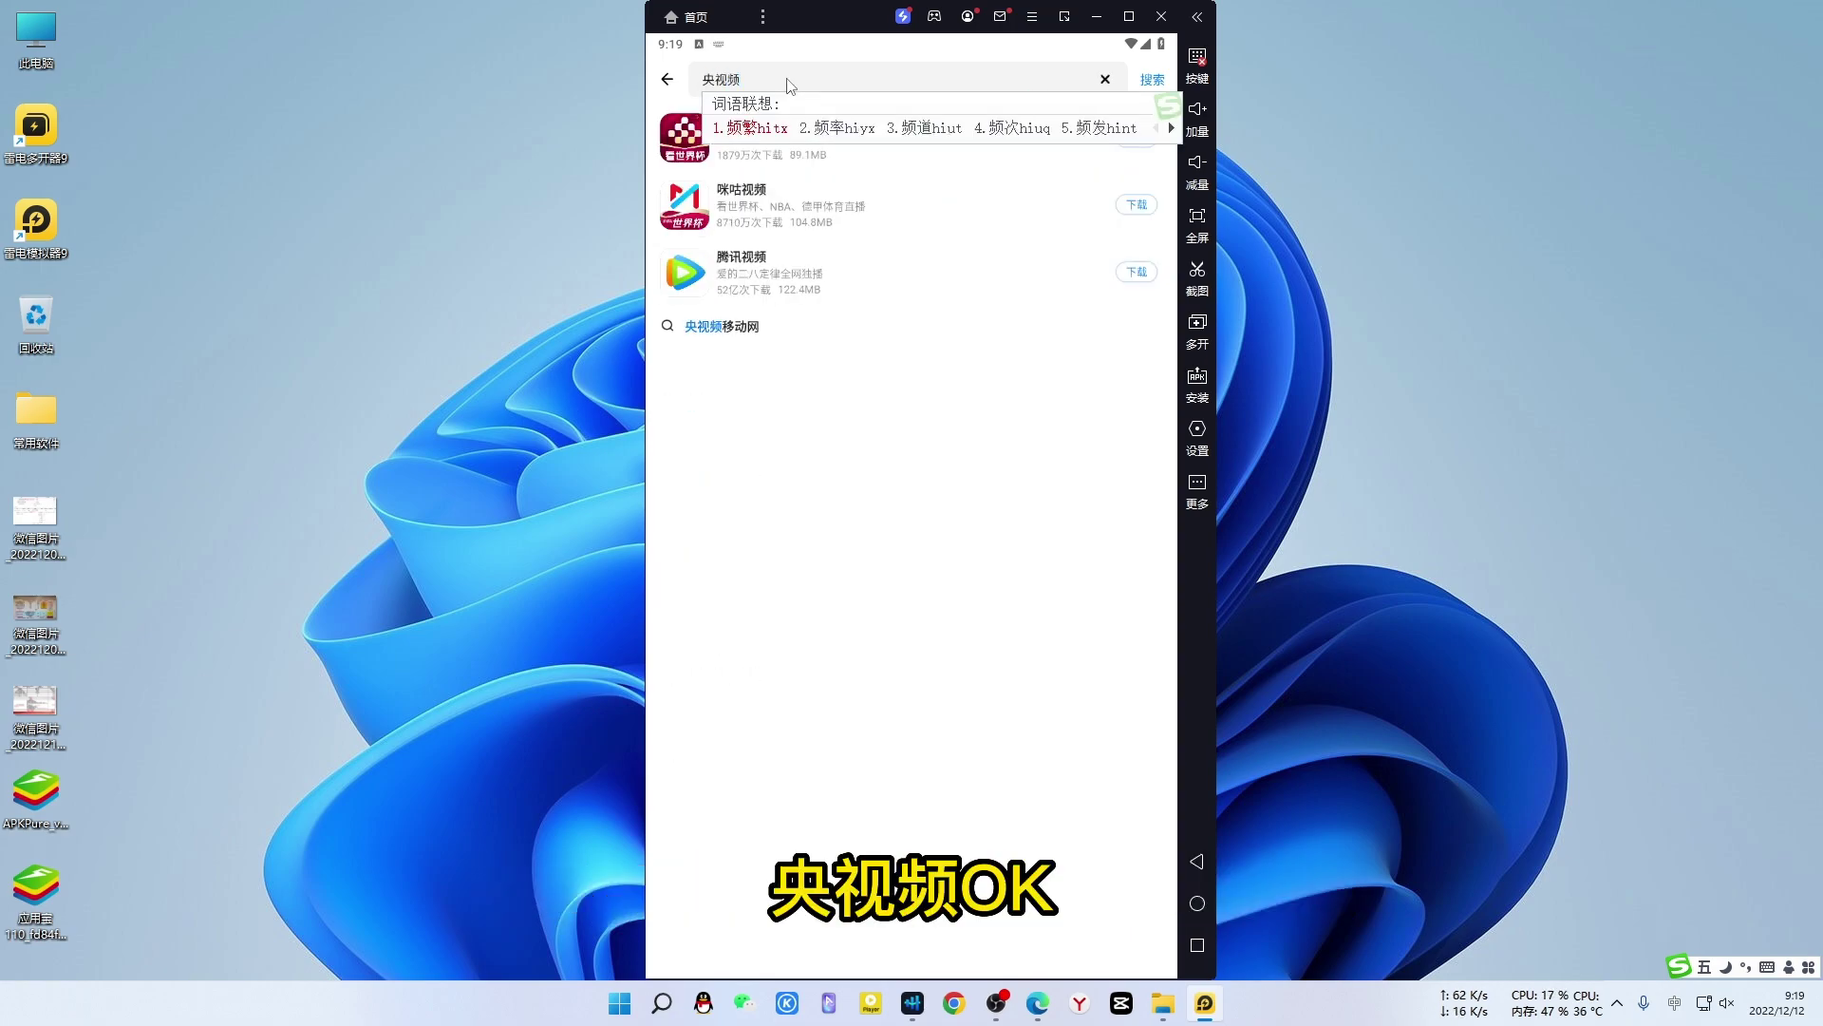
{"action": "left_click", "coordinate": [786, 75]}
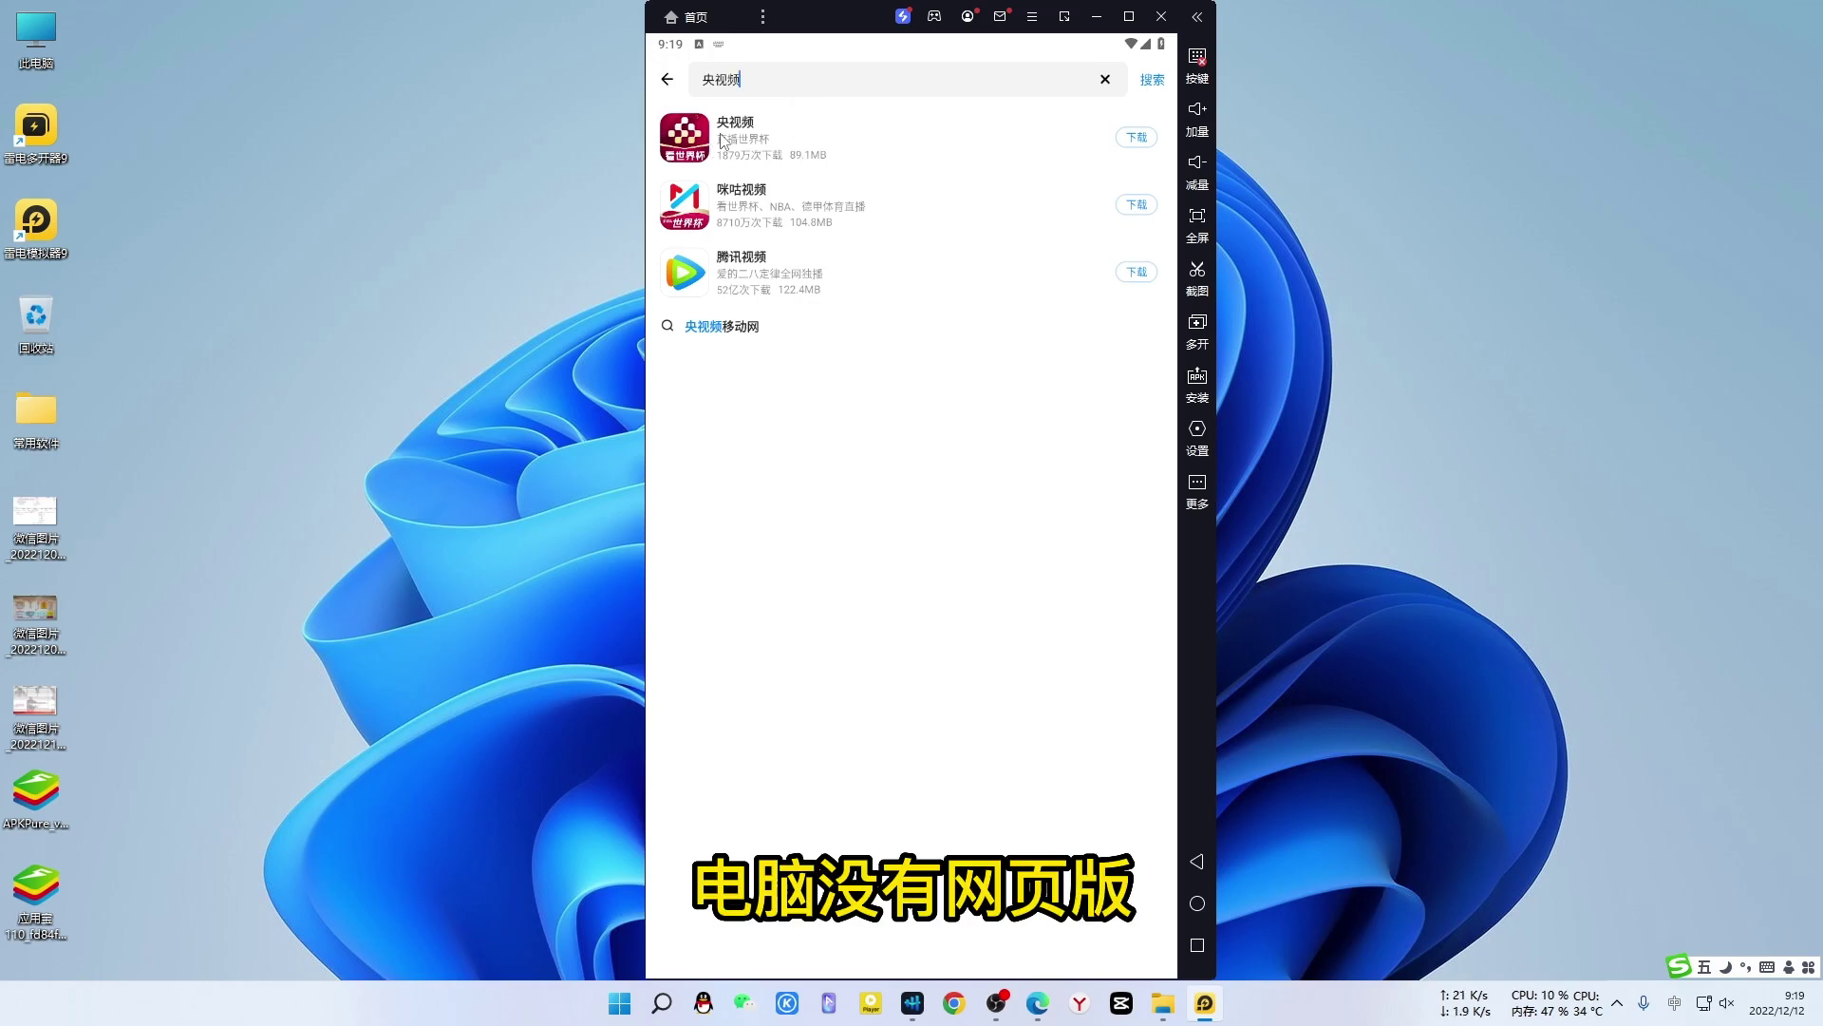
{"action": "left_click", "coordinate": [1142, 139]}
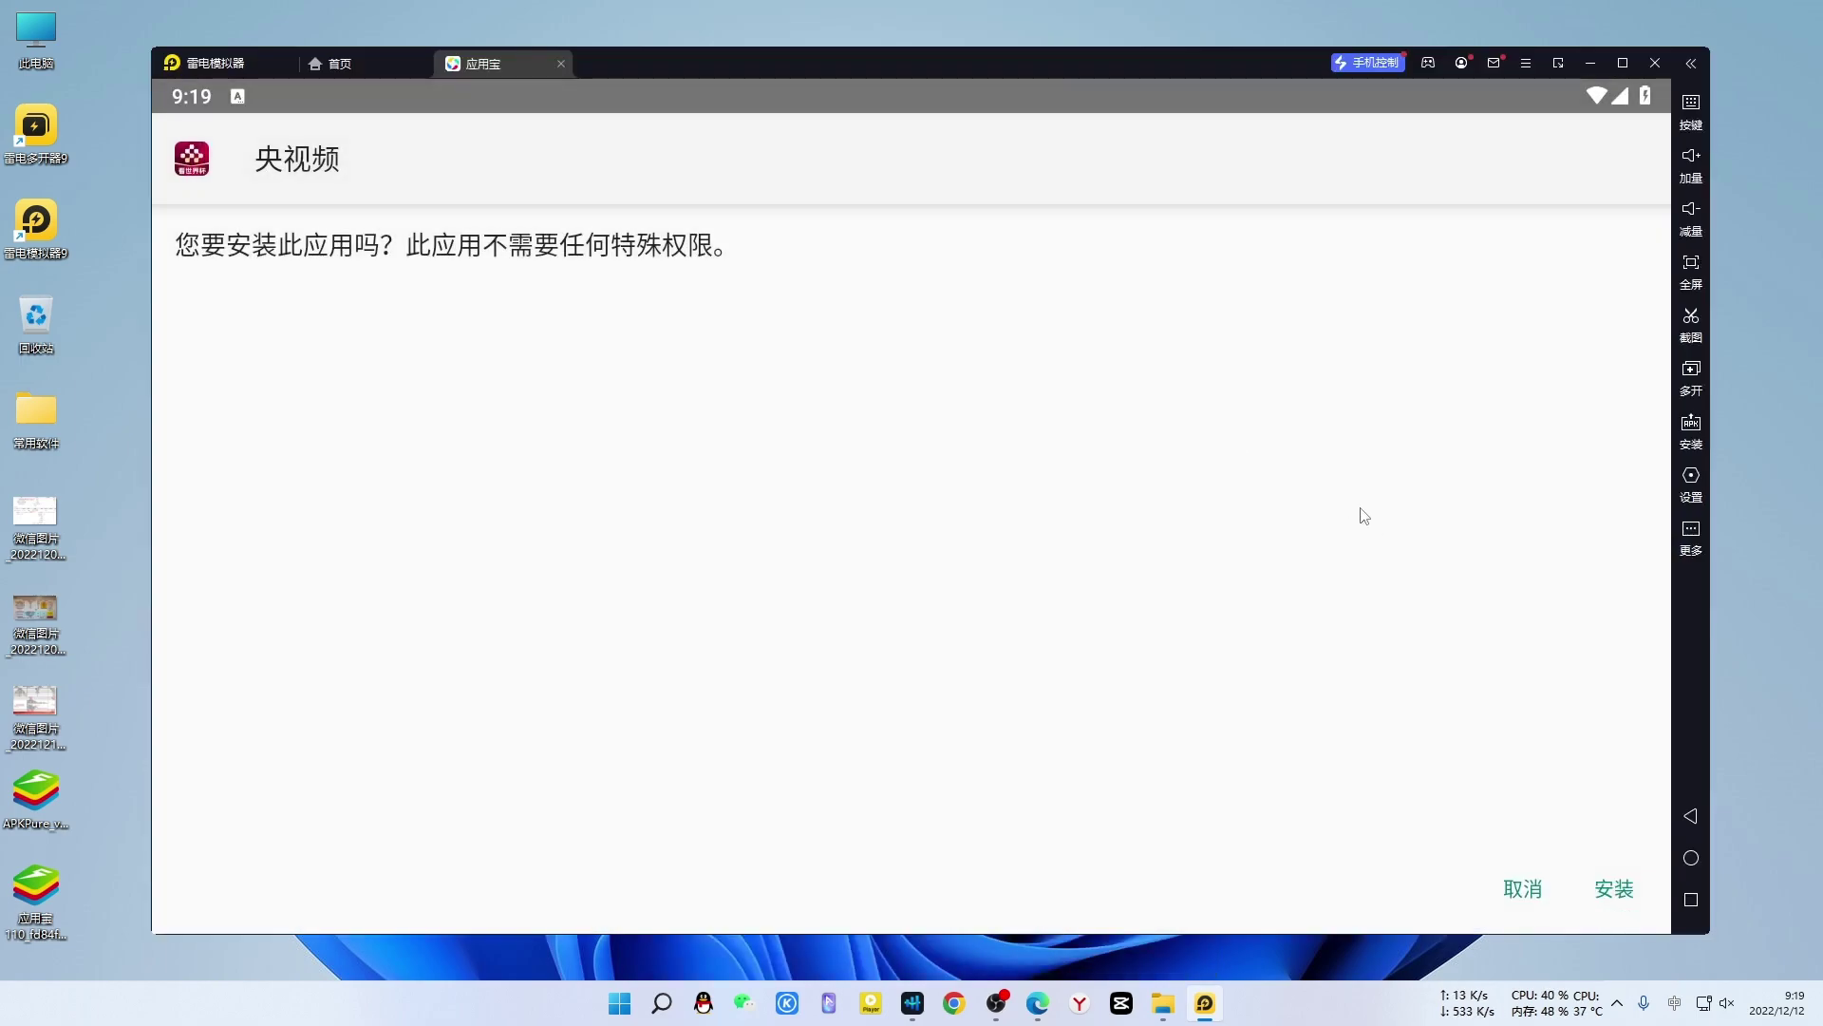
{"action": "left_click", "coordinate": [1618, 892]}
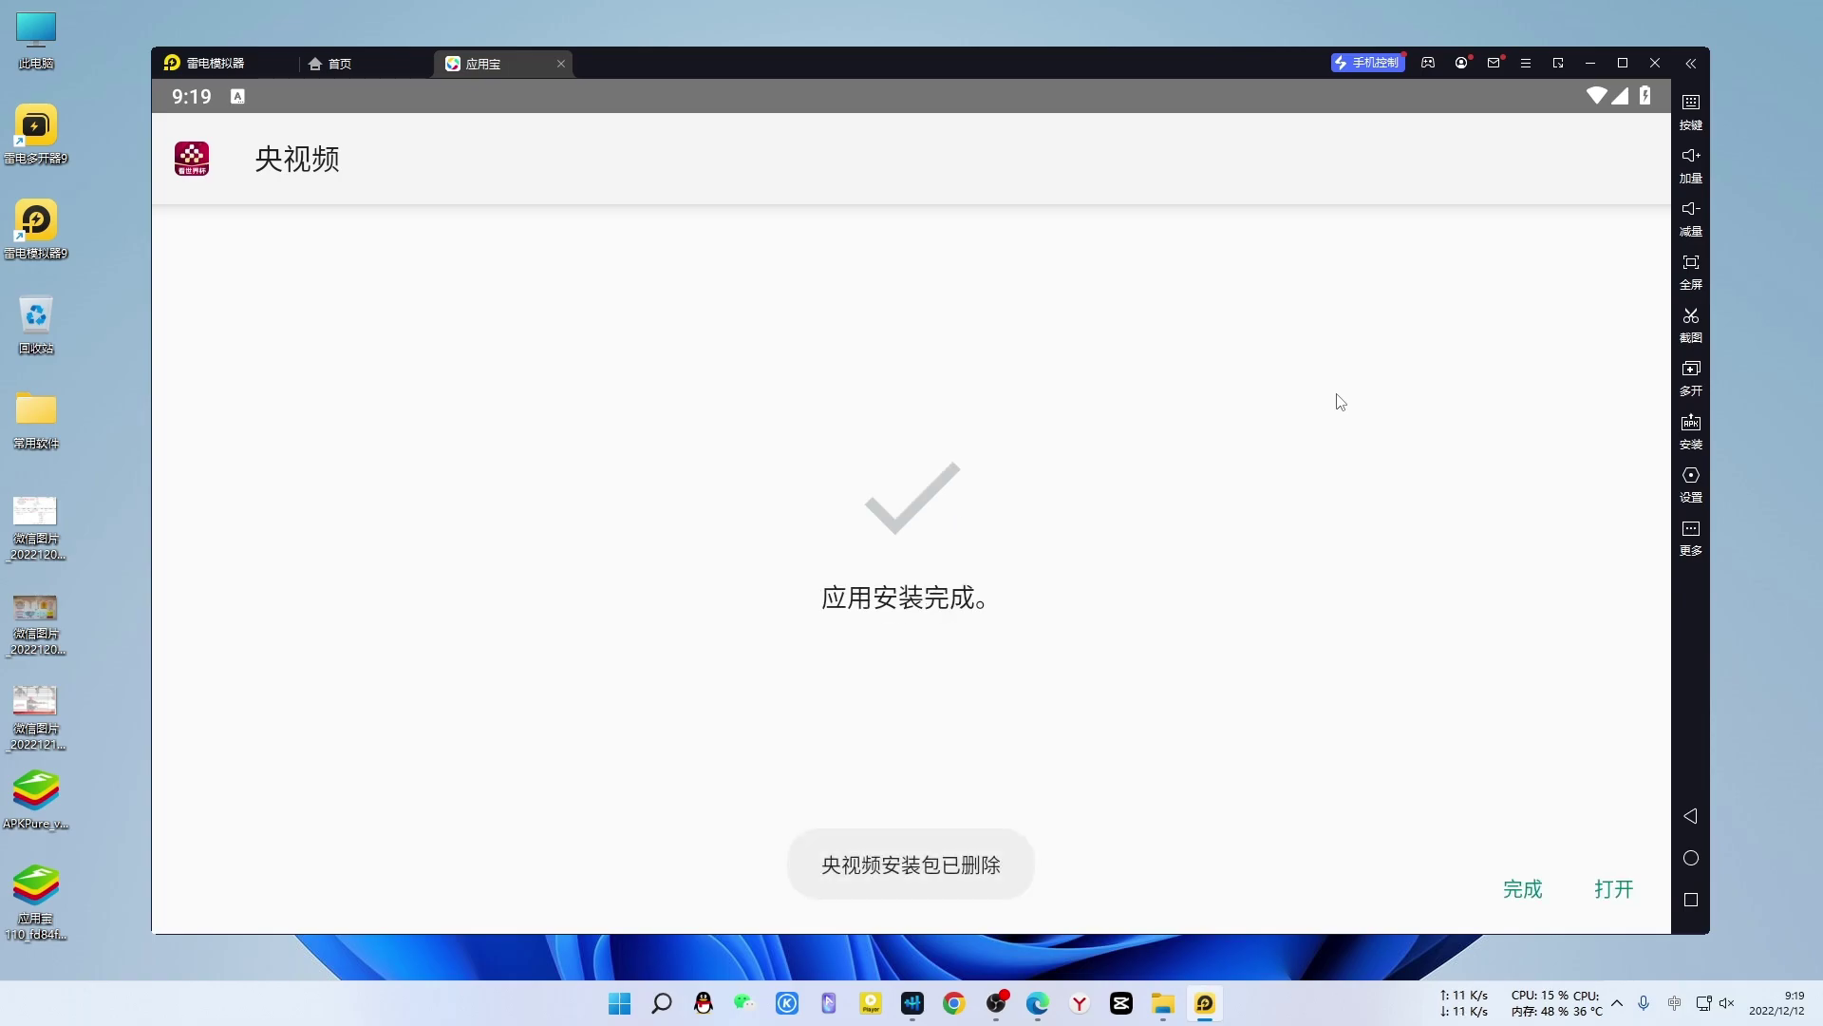
Step: Open 央视频, agree to its user agreement and privacy policy, and get past the introductory screens
{"action": "left_click", "coordinate": [1615, 889]}
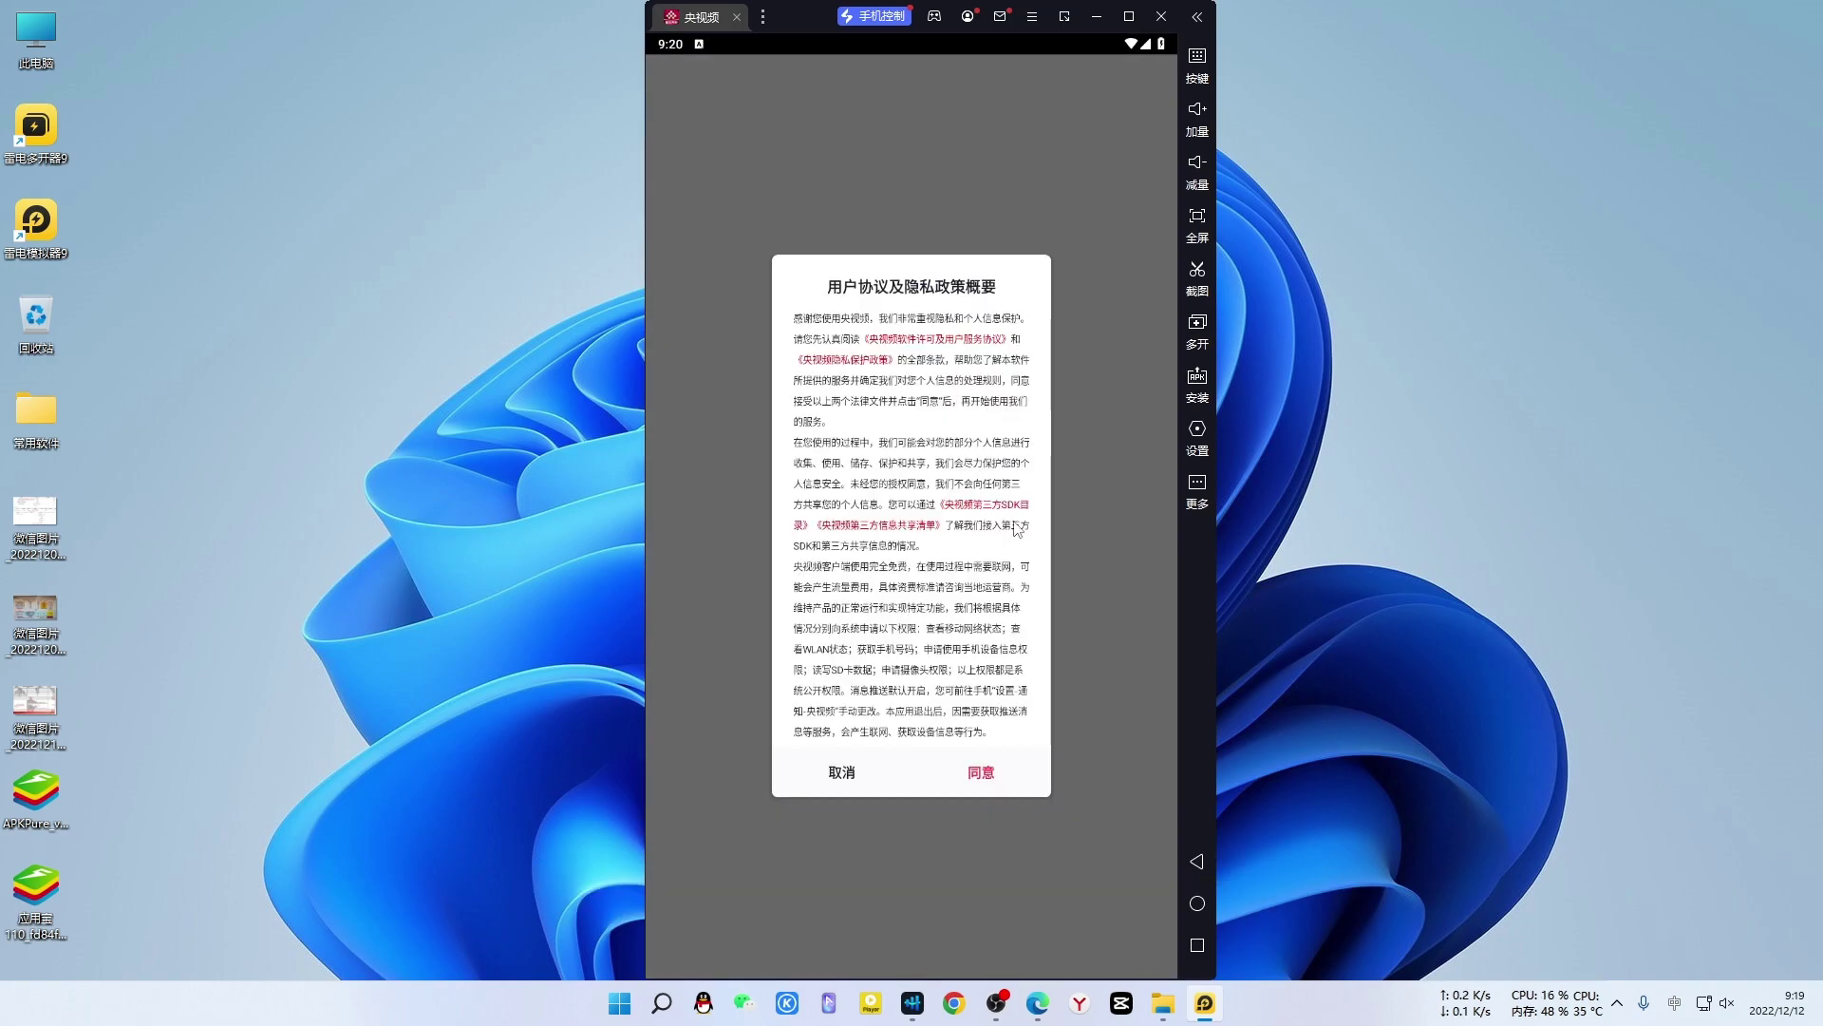
{"action": "left_click", "coordinate": [982, 773]}
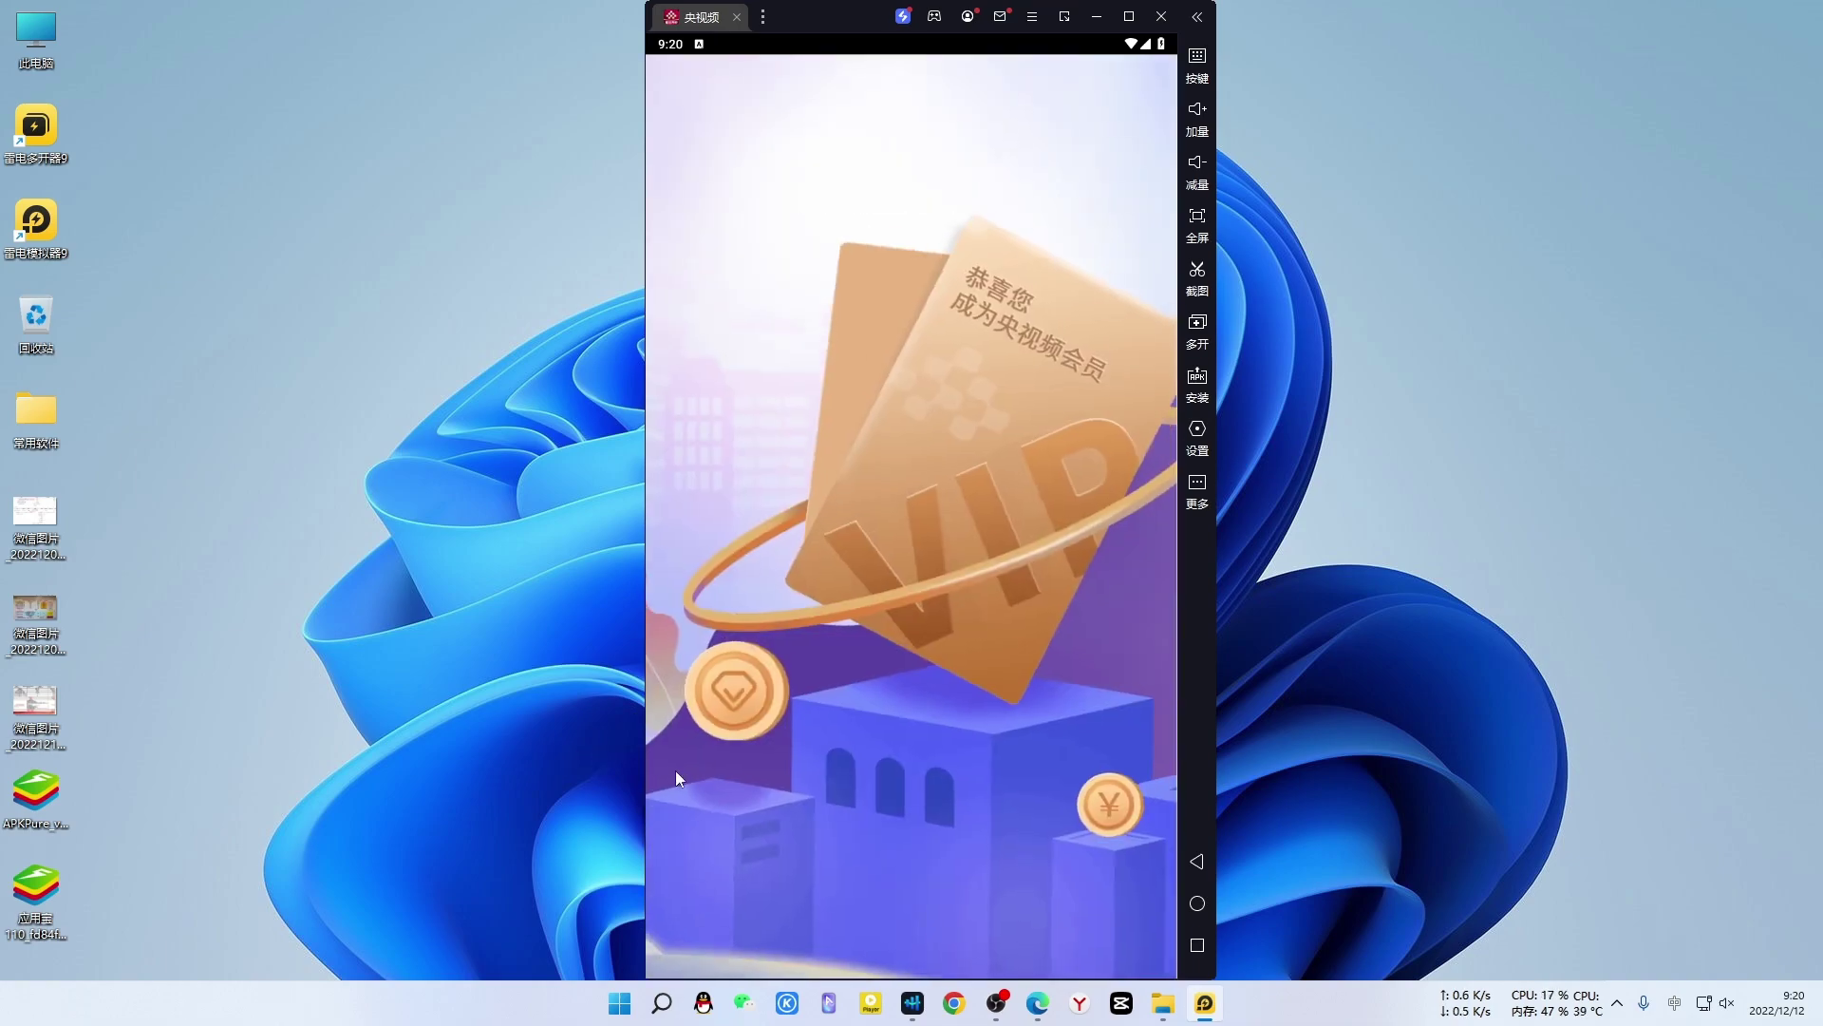
{"action": "left_click", "coordinate": [912, 892]}
{"action": "left_click", "coordinate": [912, 688]}
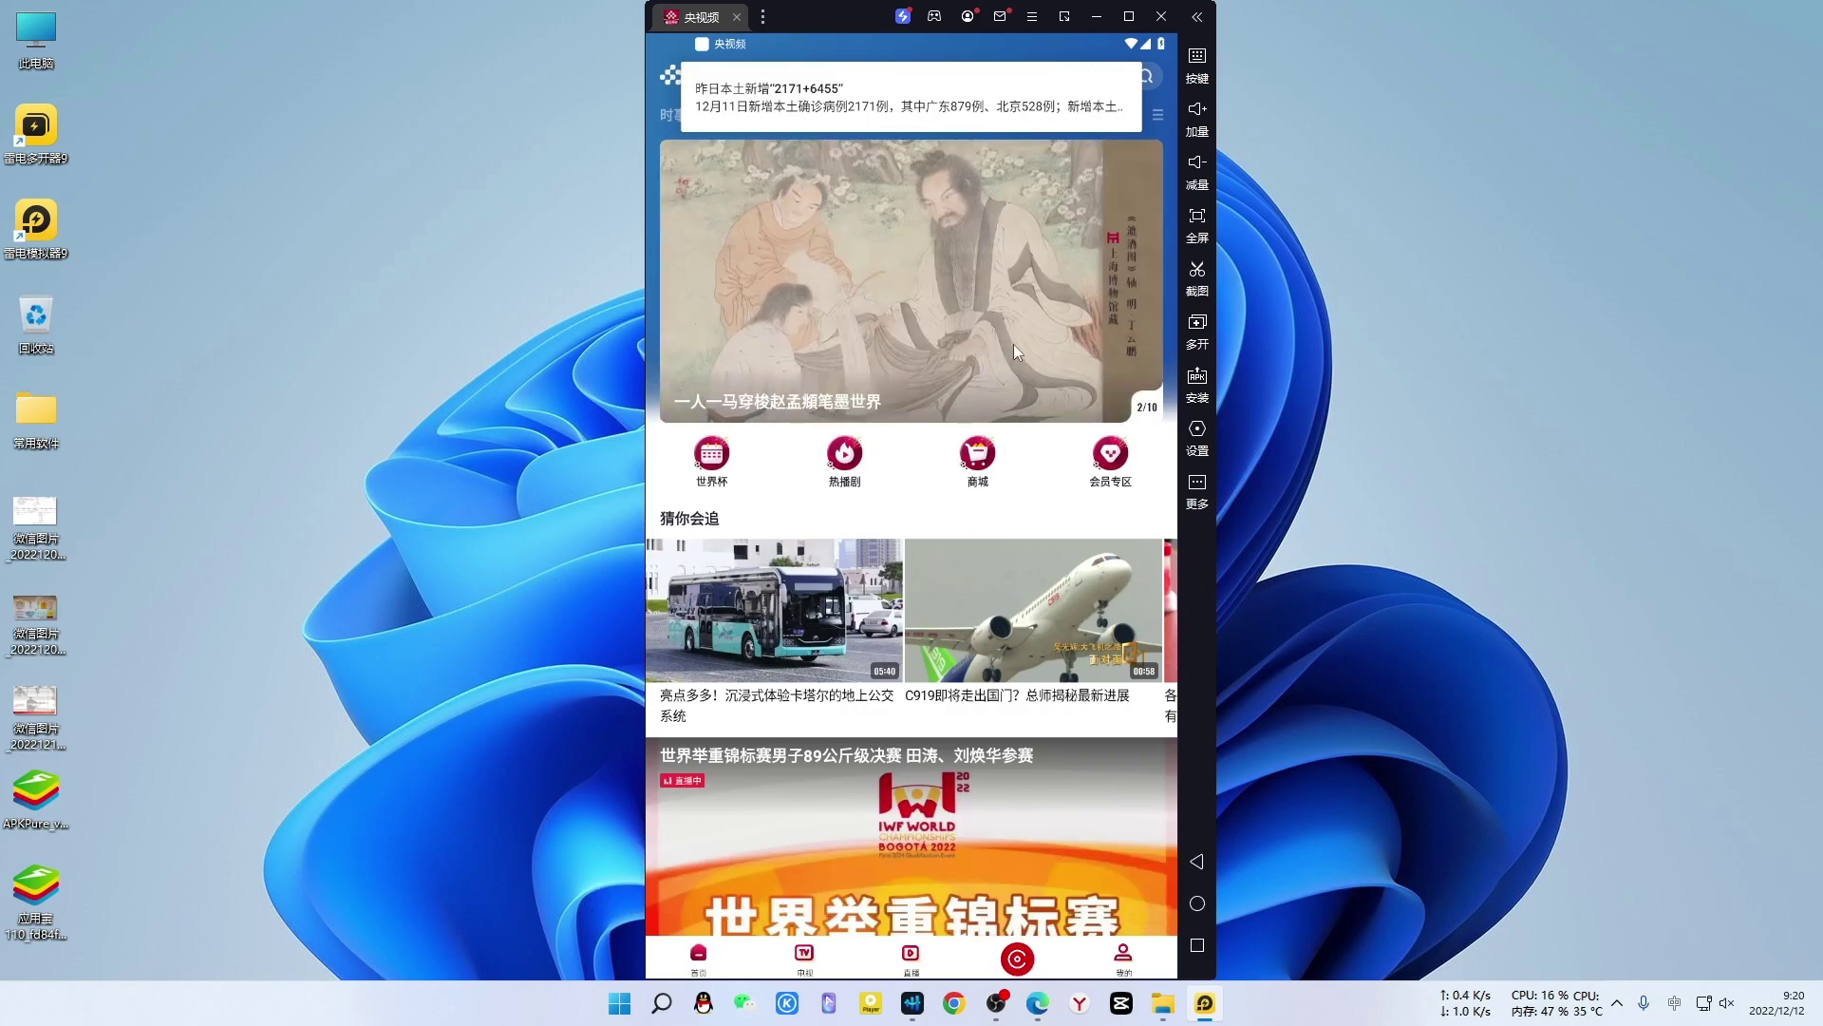
Step: Browse the videos in the 推荐 feed of 央视频 and return to the beginning of the feed
{"action": "scroll", "coordinate": [915, 503], "scroll_direction": "down", "scroll_amount": 5}
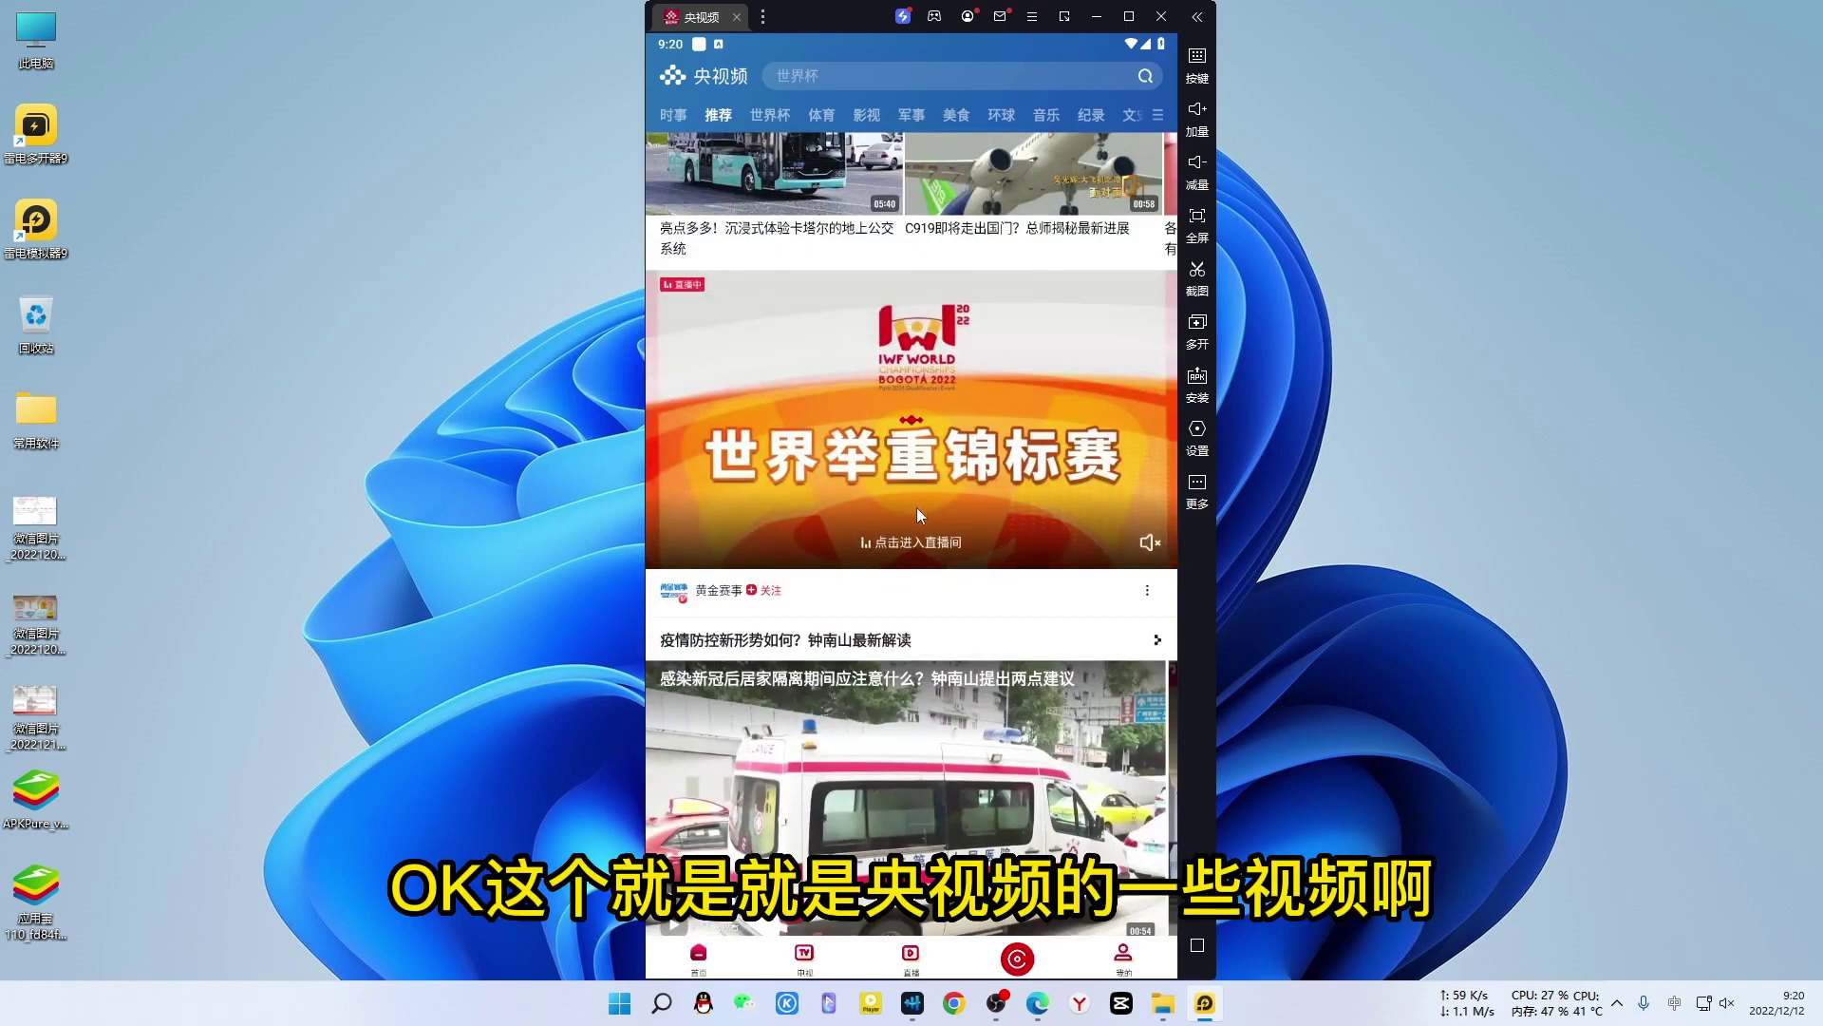
{"action": "scroll", "coordinate": [916, 507], "scroll_direction": "down", "scroll_amount": 5}
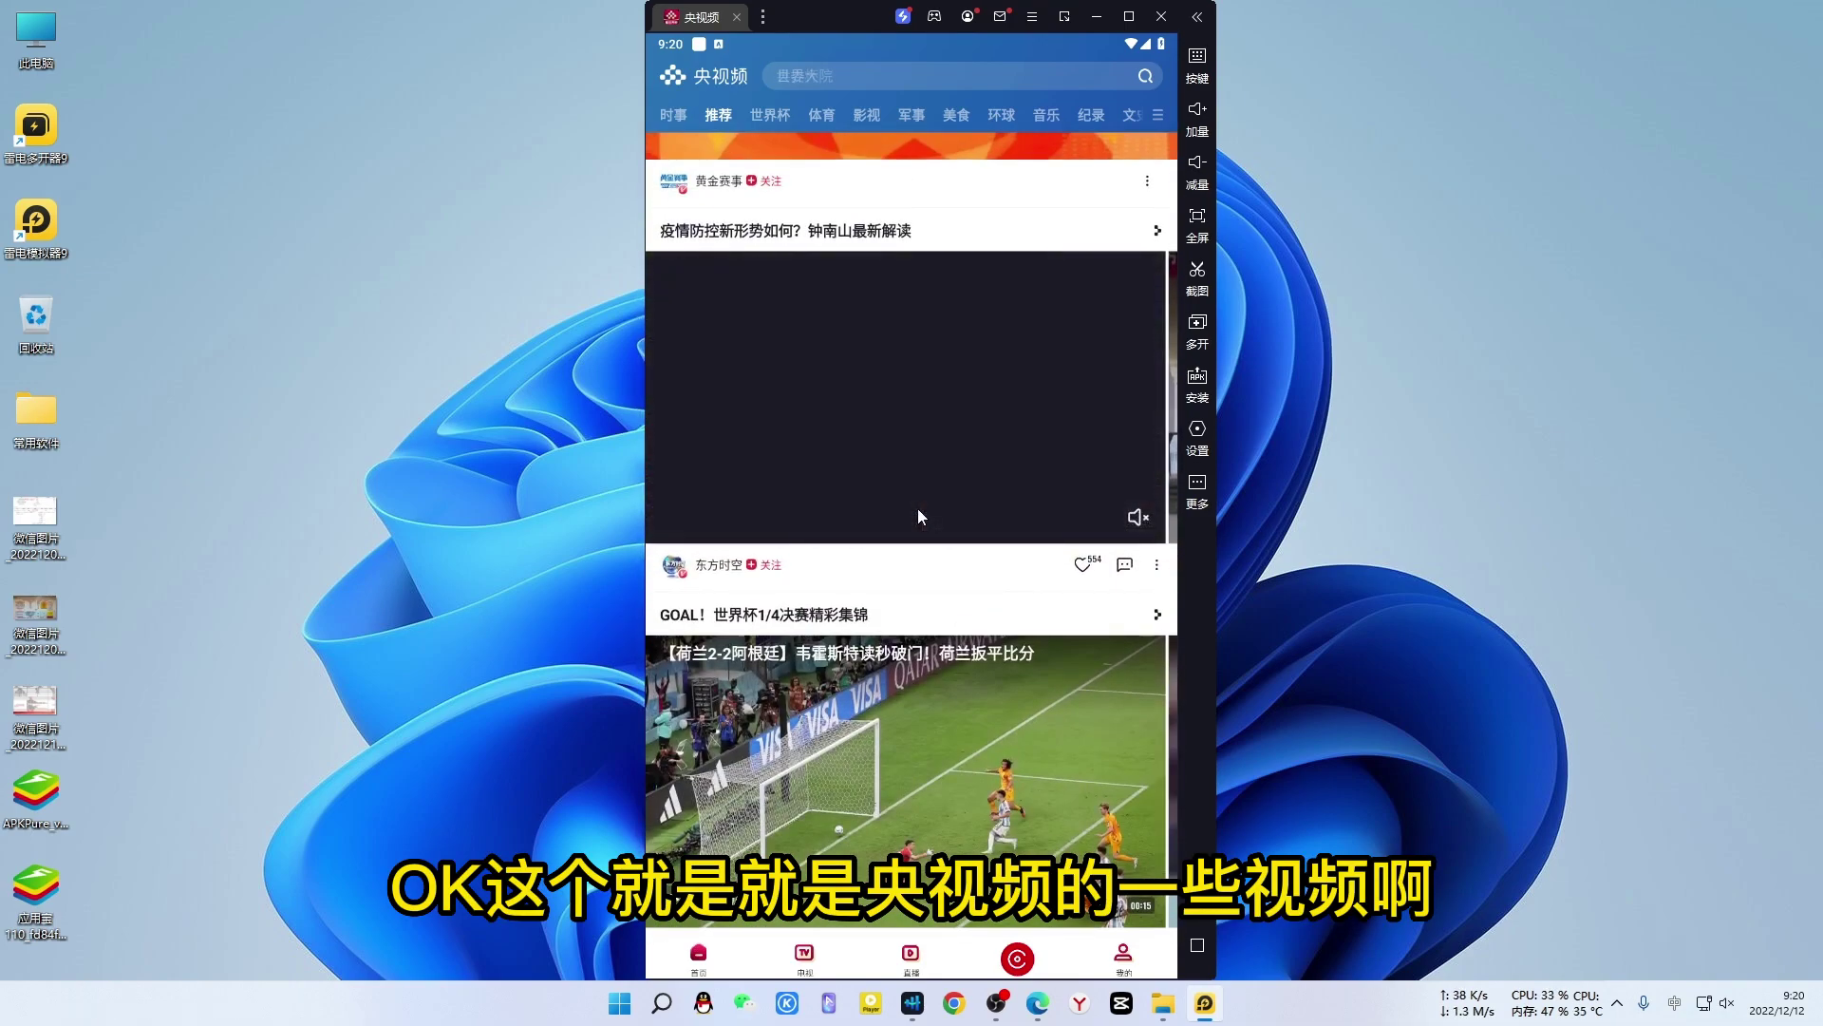
{"action": "scroll", "coordinate": [918, 509], "scroll_direction": "down", "scroll_amount": 4}
{"action": "scroll", "coordinate": [919, 509], "scroll_direction": "down", "scroll_amount": 2}
{"action": "scroll", "coordinate": [919, 509], "scroll_direction": "up", "scroll_amount": 12}
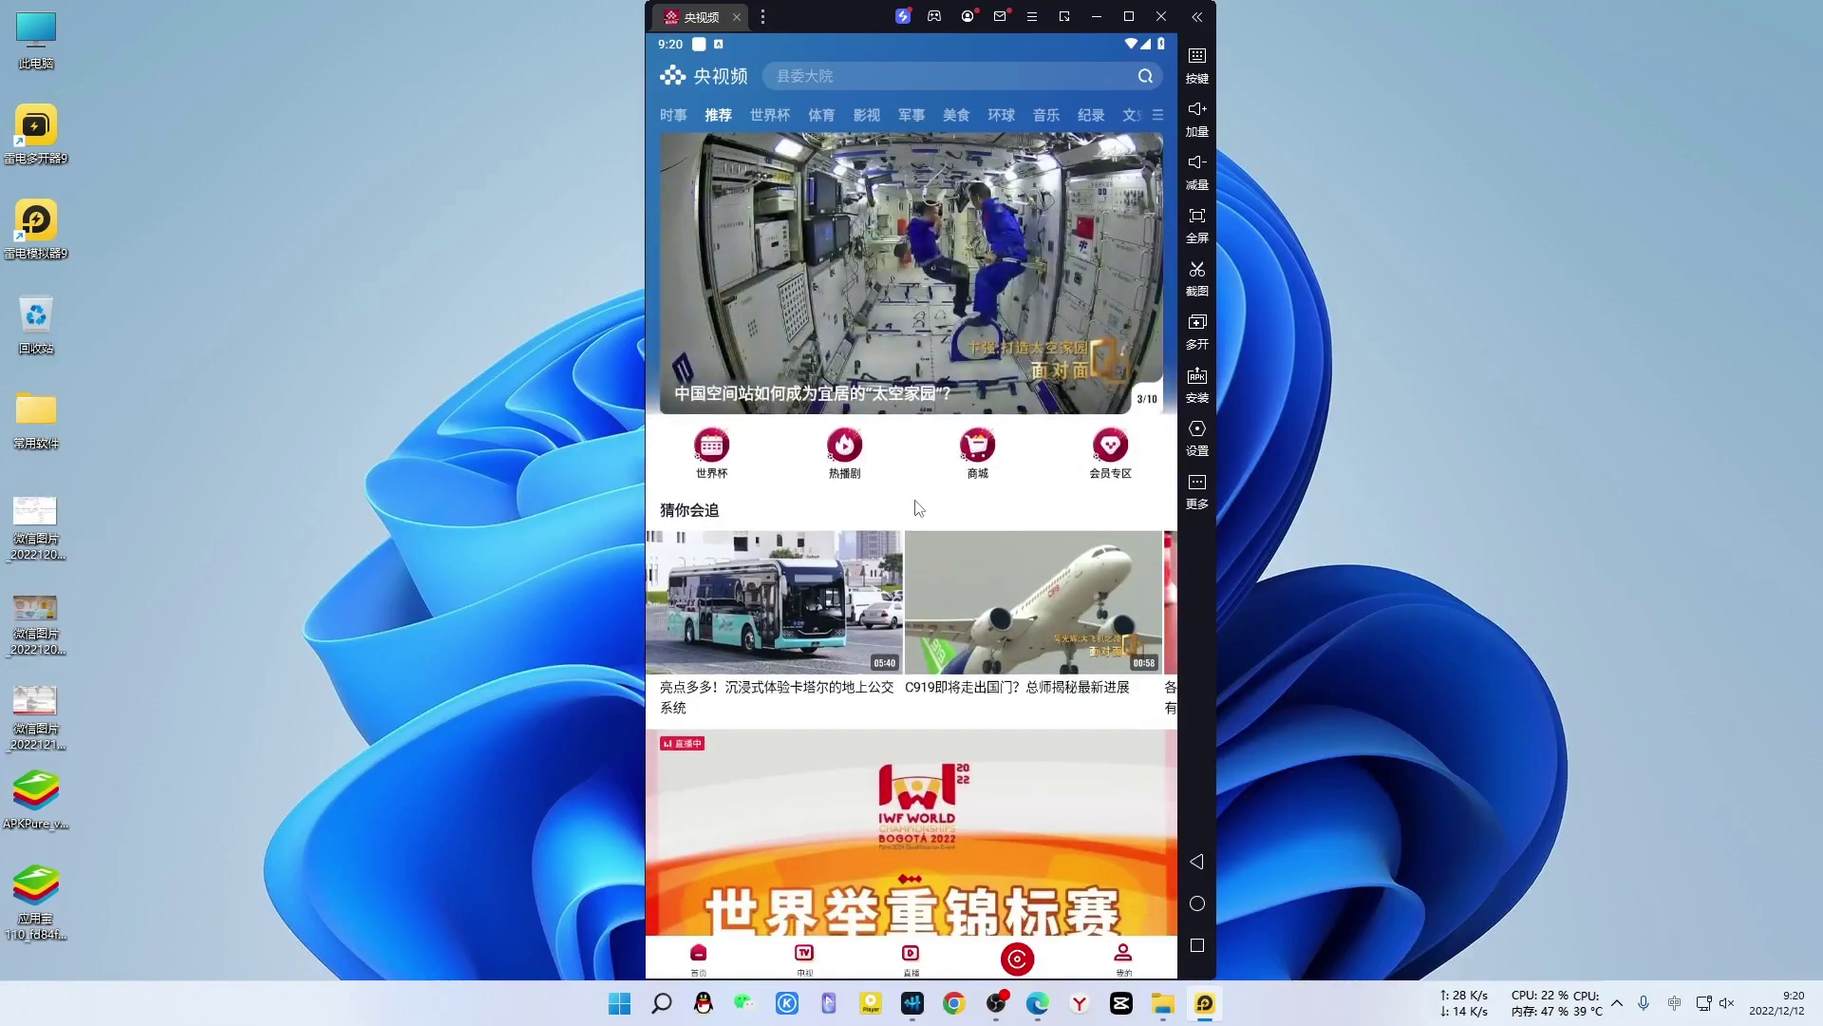
Step: Play the featured Chinese space station video in 央视频, look through its related clips and close the app
{"action": "left_click", "coordinate": [942, 273]}
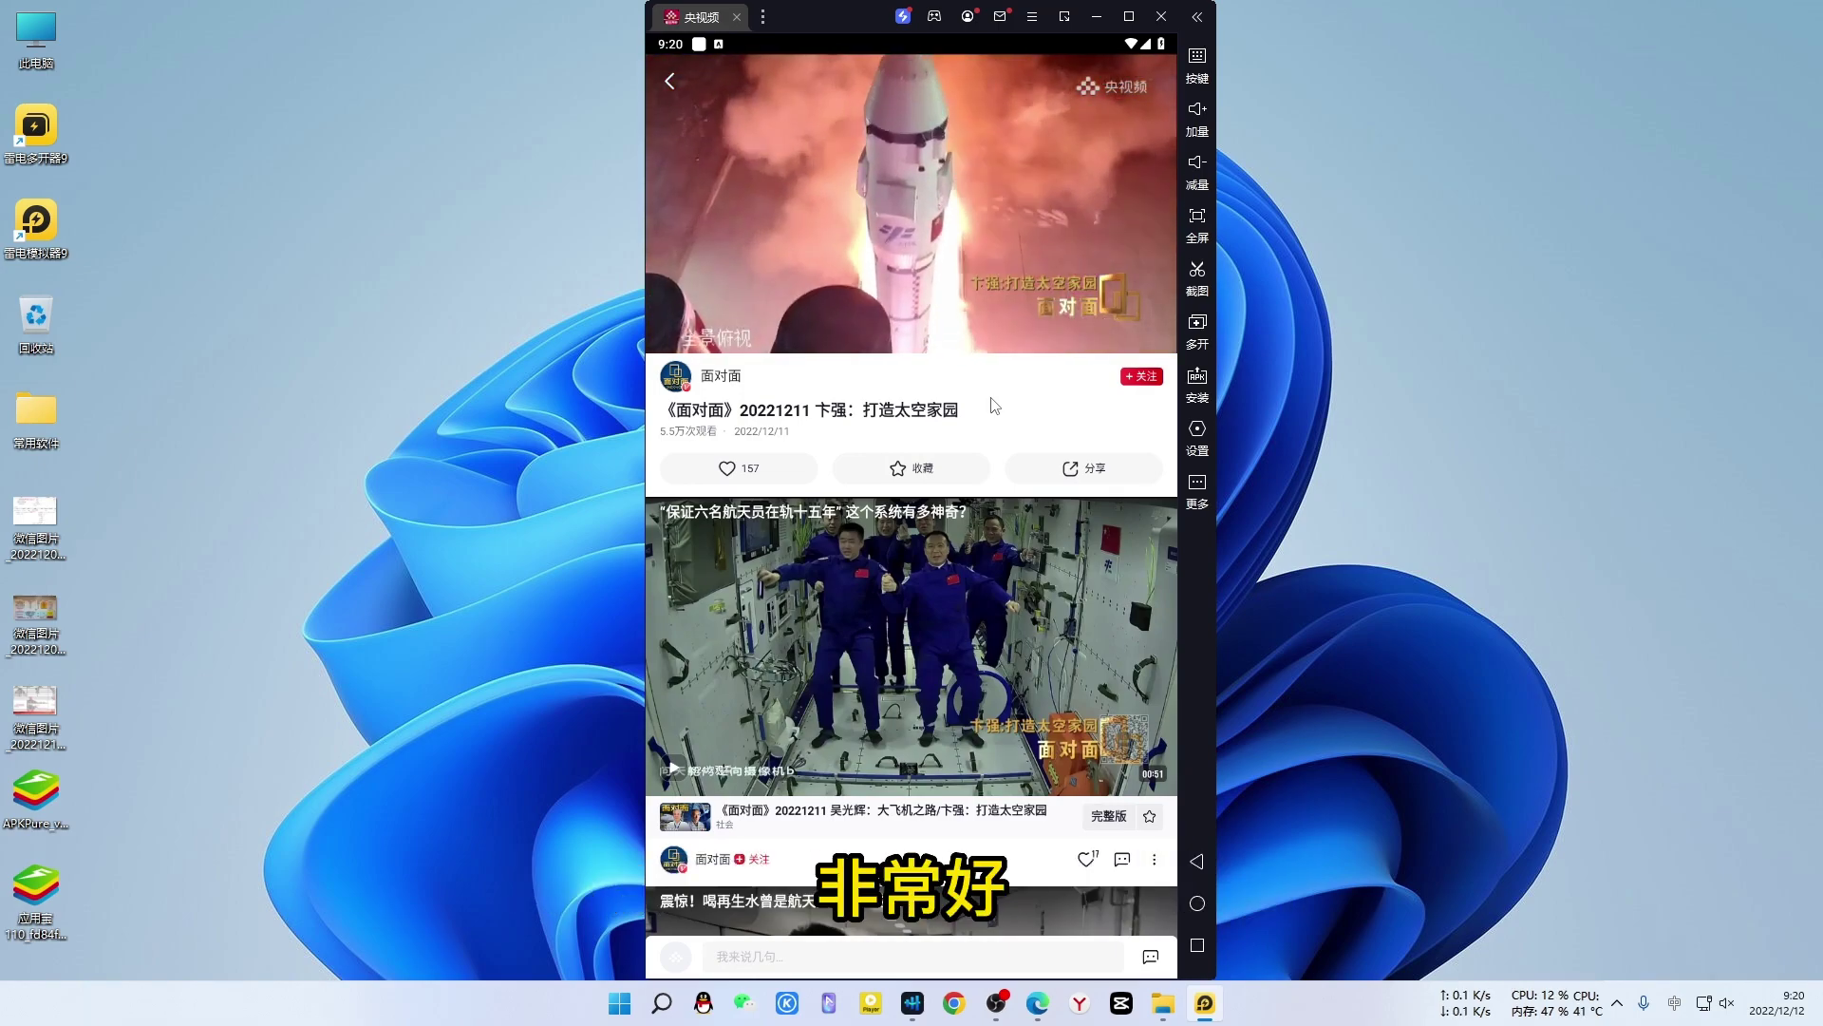
{"action": "scroll", "coordinate": [994, 406], "scroll_direction": "down", "scroll_amount": 1}
{"action": "scroll", "coordinate": [991, 398], "scroll_direction": "down", "scroll_amount": 2}
{"action": "scroll", "coordinate": [995, 406], "scroll_direction": "up", "scroll_amount": 3}
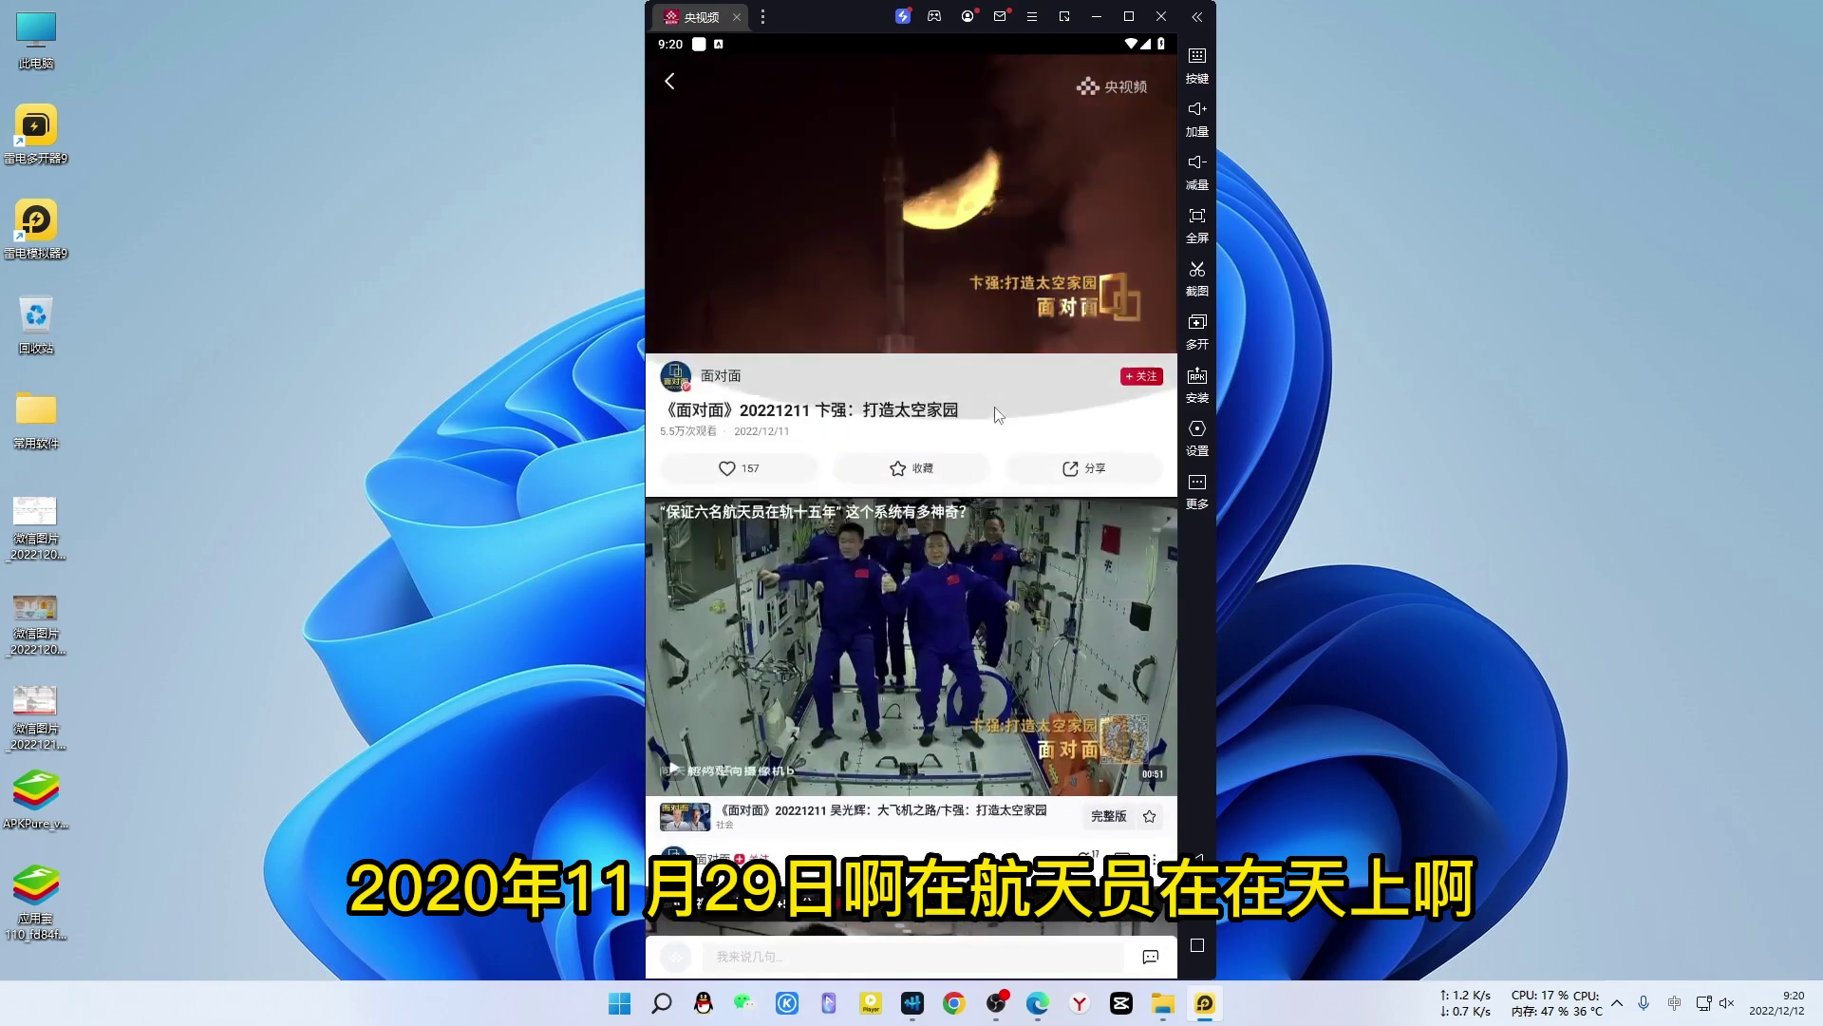
{"action": "scroll", "coordinate": [926, 618], "scroll_direction": "down", "scroll_amount": 3}
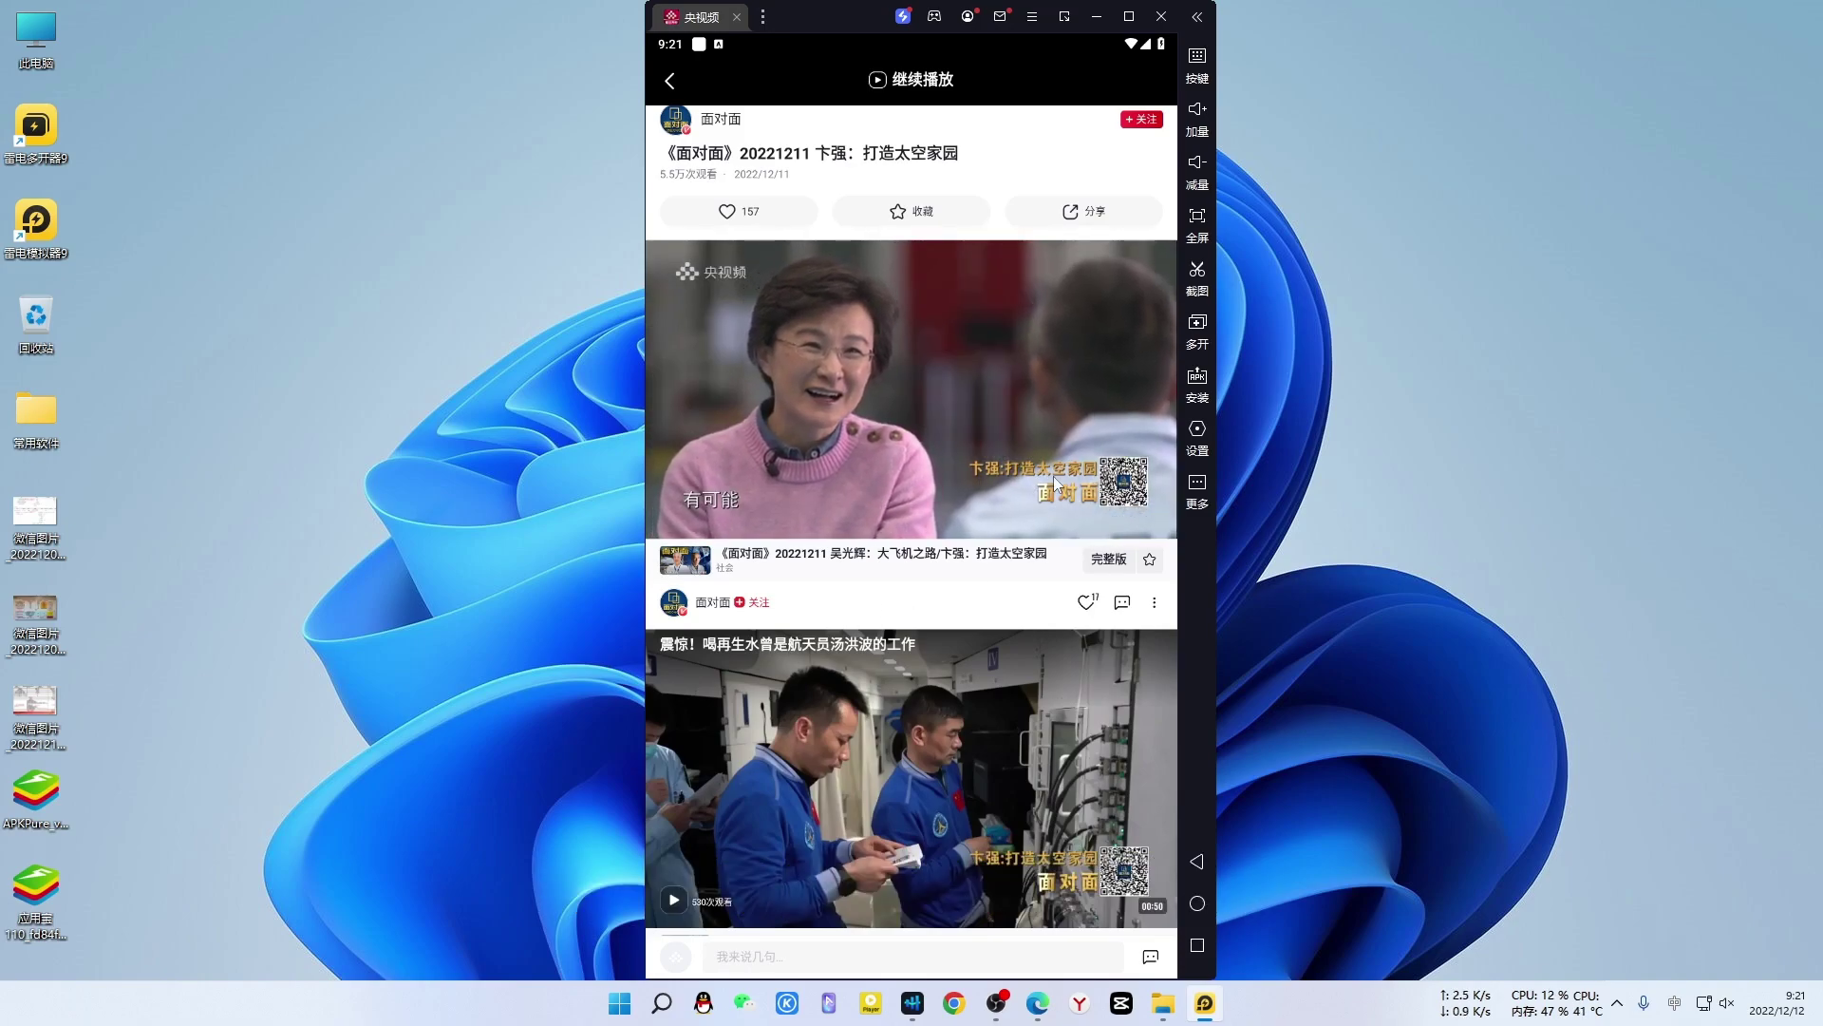
{"action": "left_click", "coordinate": [737, 16]}
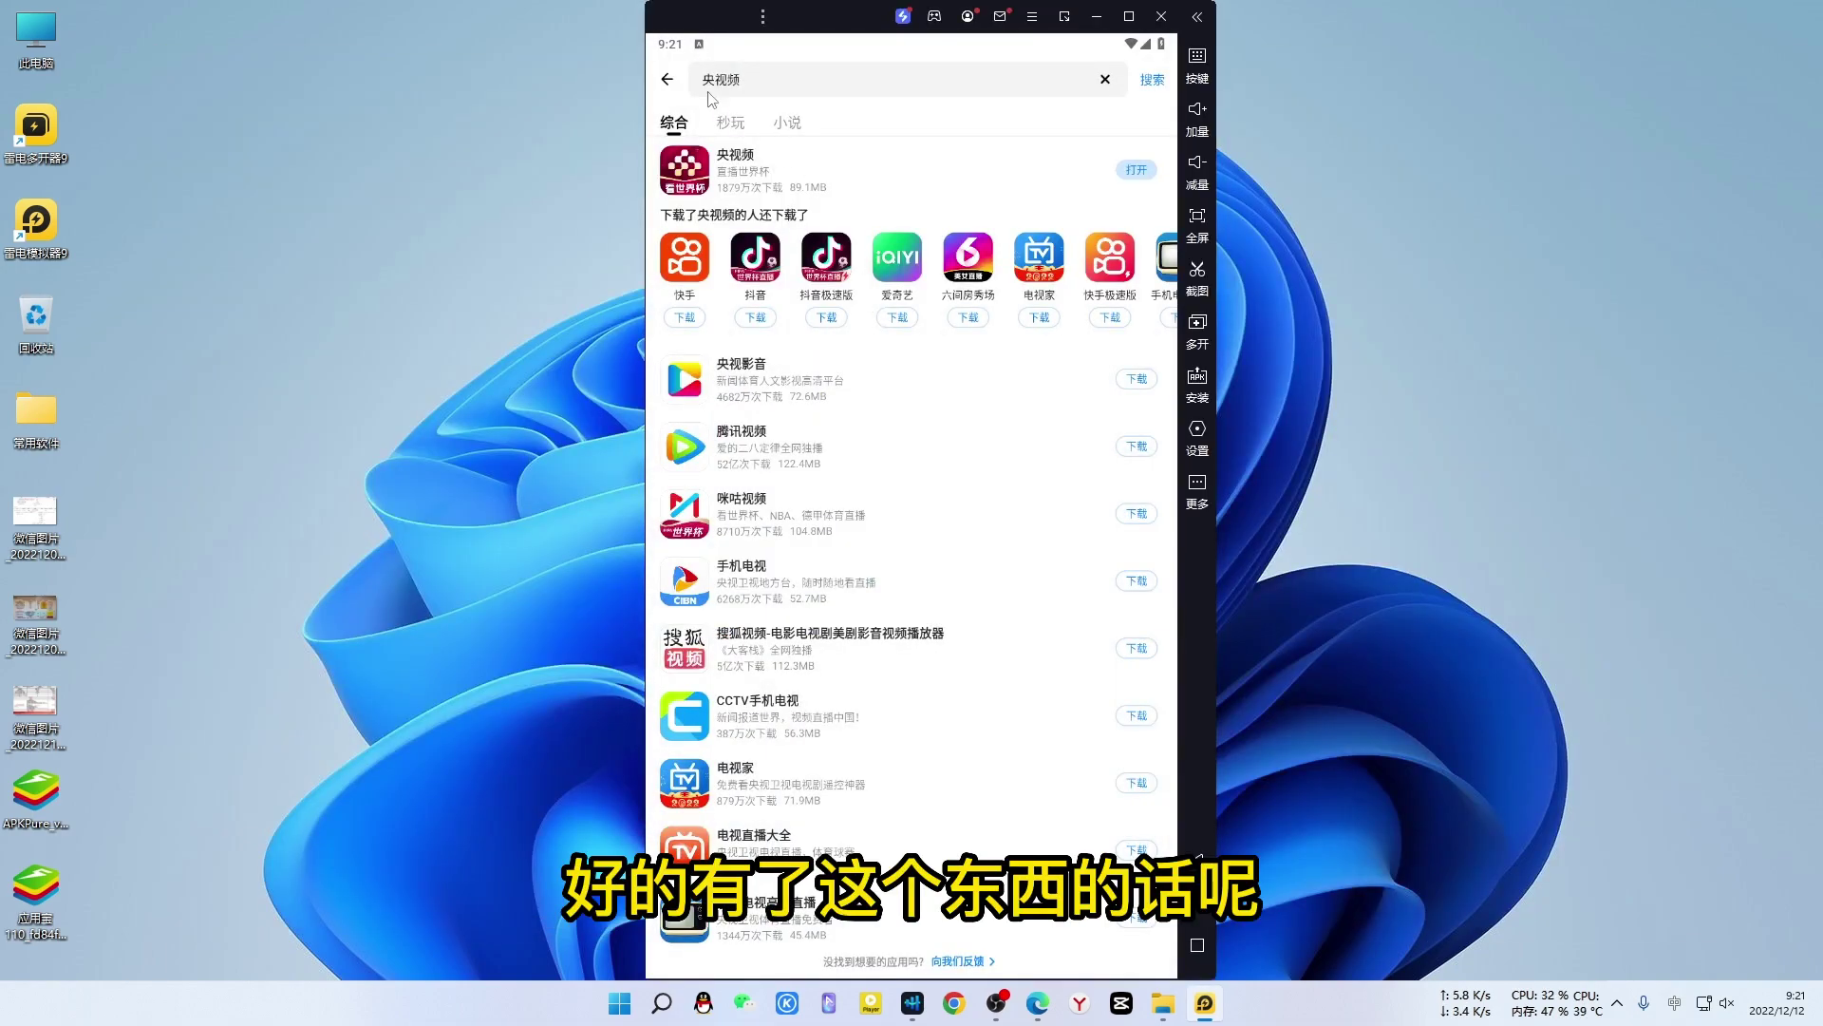
Step: Return from 应用宝 to the emulator's home screen and install the APKPure APK from the Windows desktop
{"action": "left_click", "coordinate": [668, 80]}
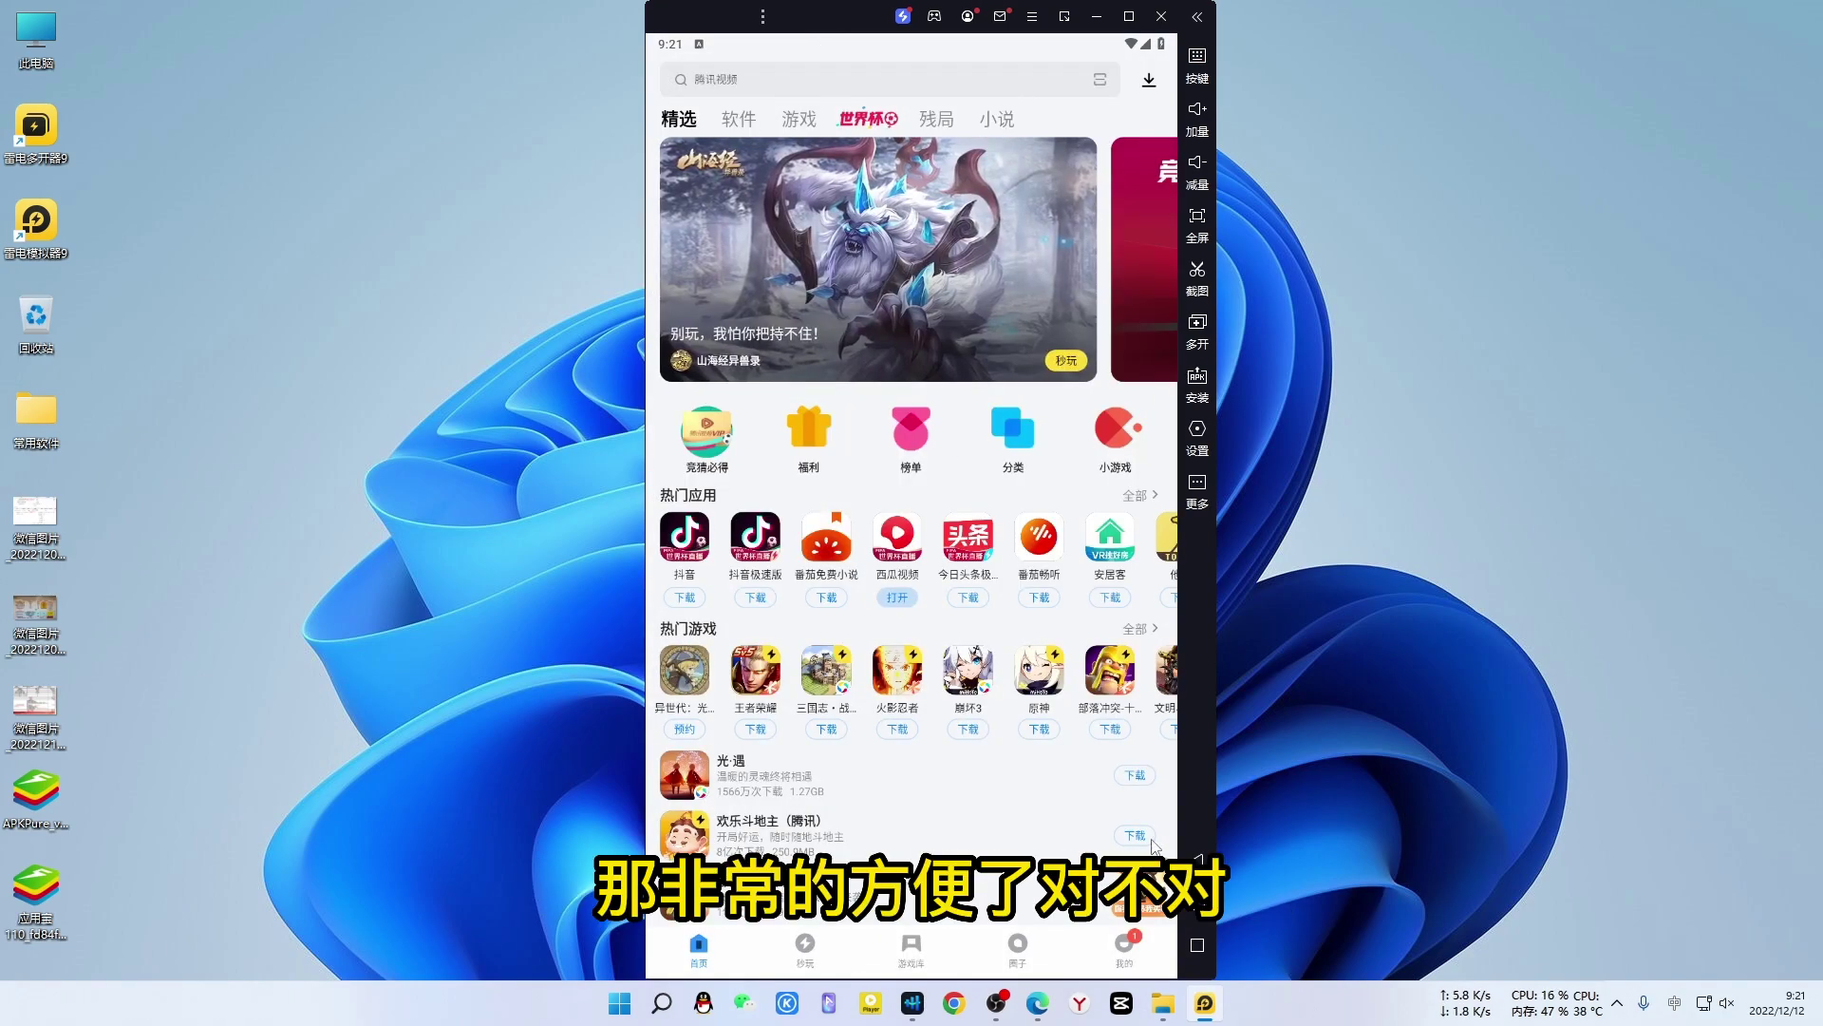
{"action": "left_click", "coordinate": [1197, 862]}
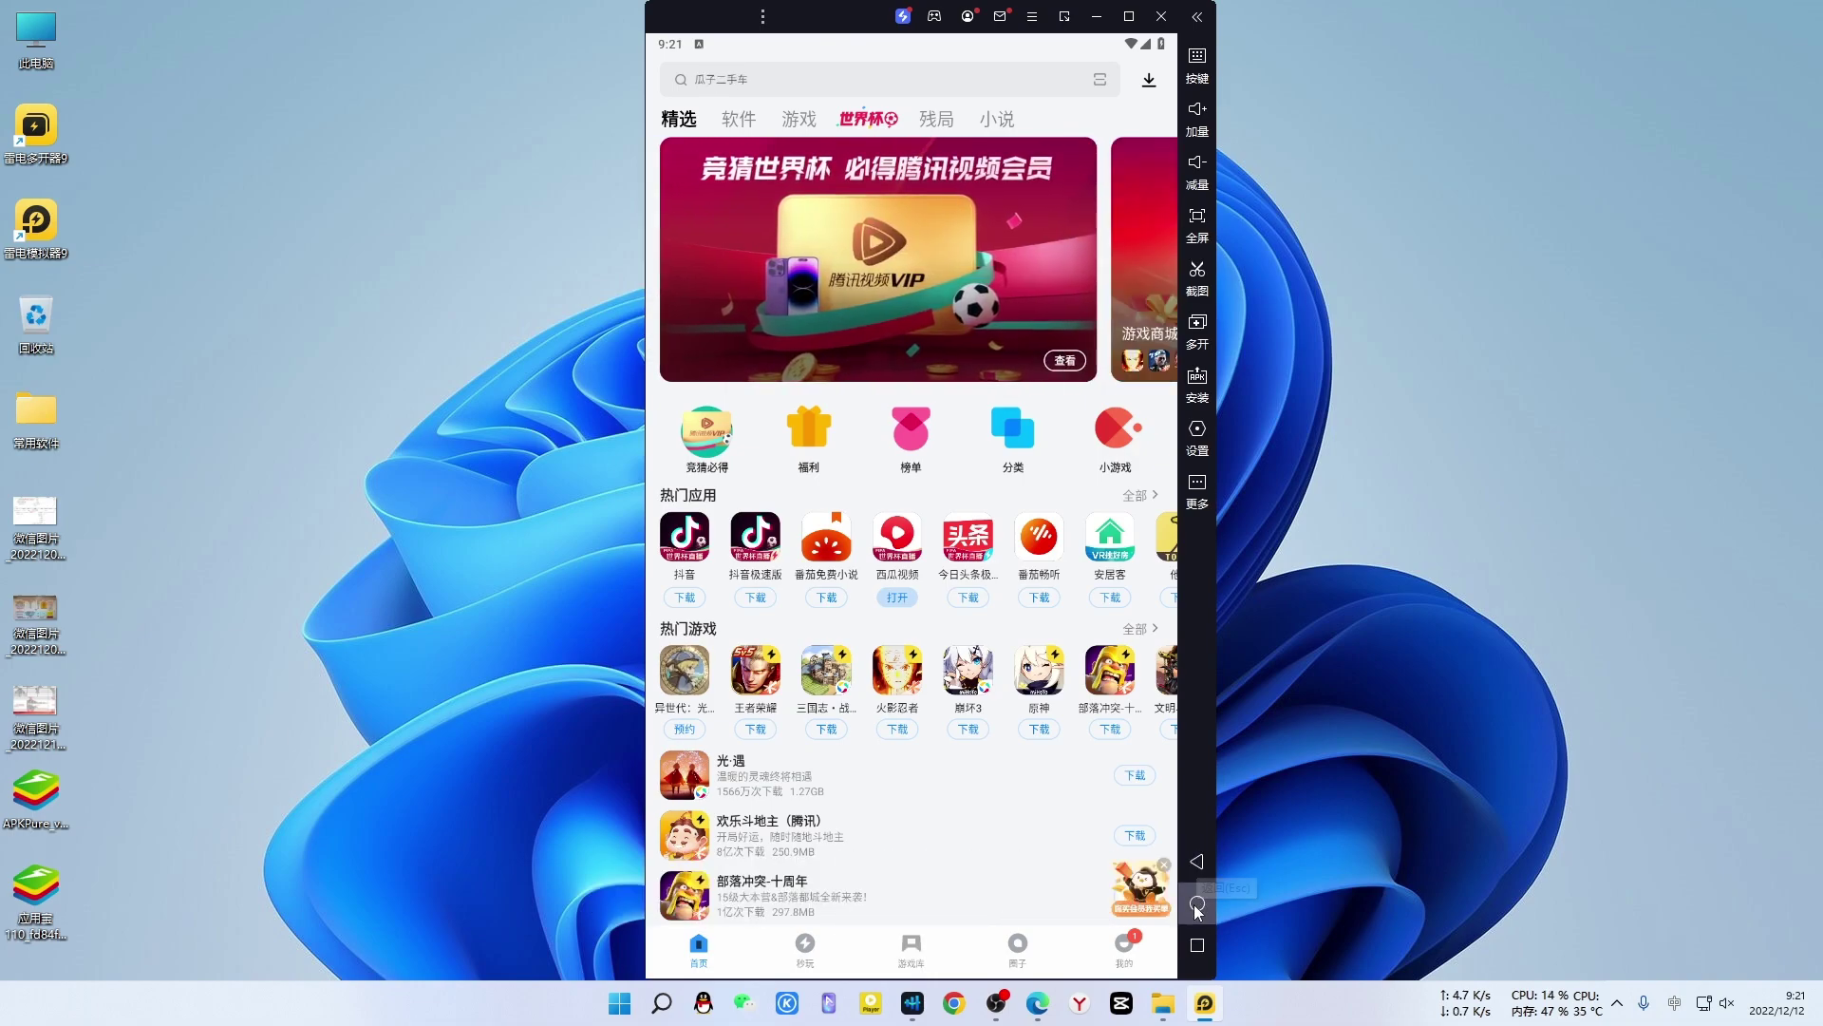
{"action": "left_click", "coordinate": [1197, 904]}
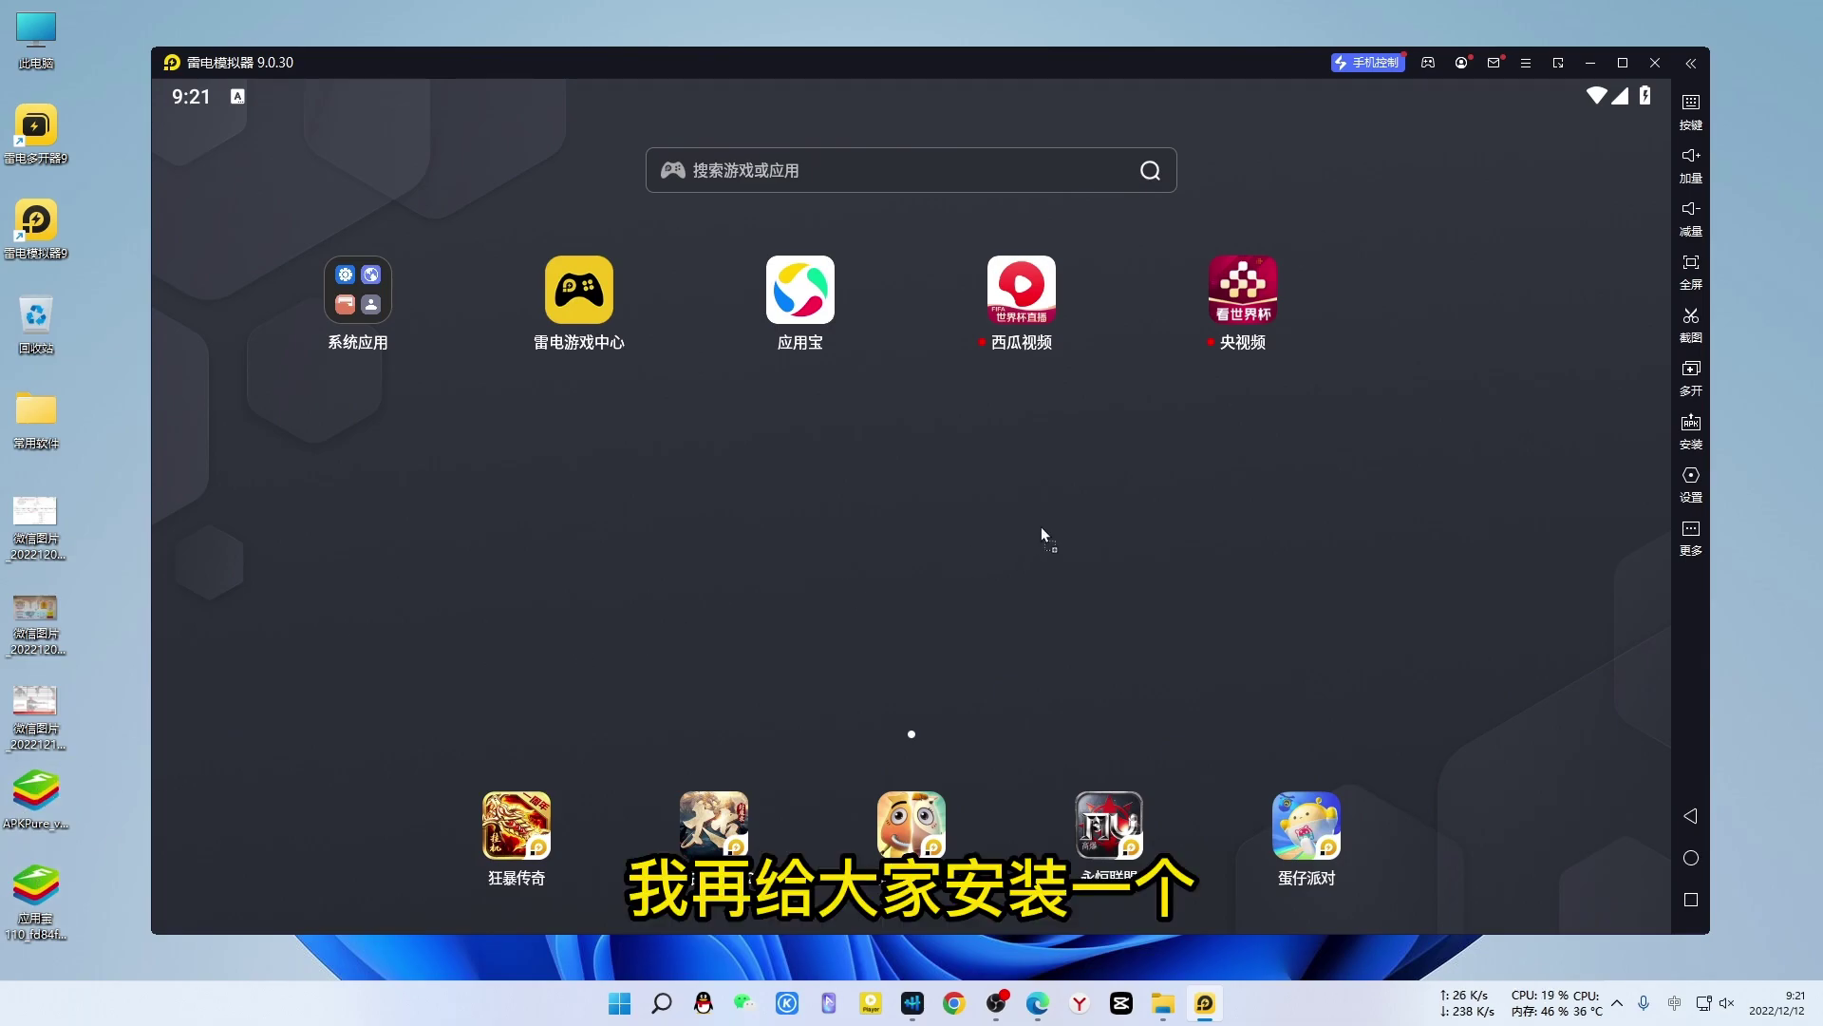
{"action": "left_click_drag", "start_coordinate": [1069, 521], "coordinate": [1068, 520]}
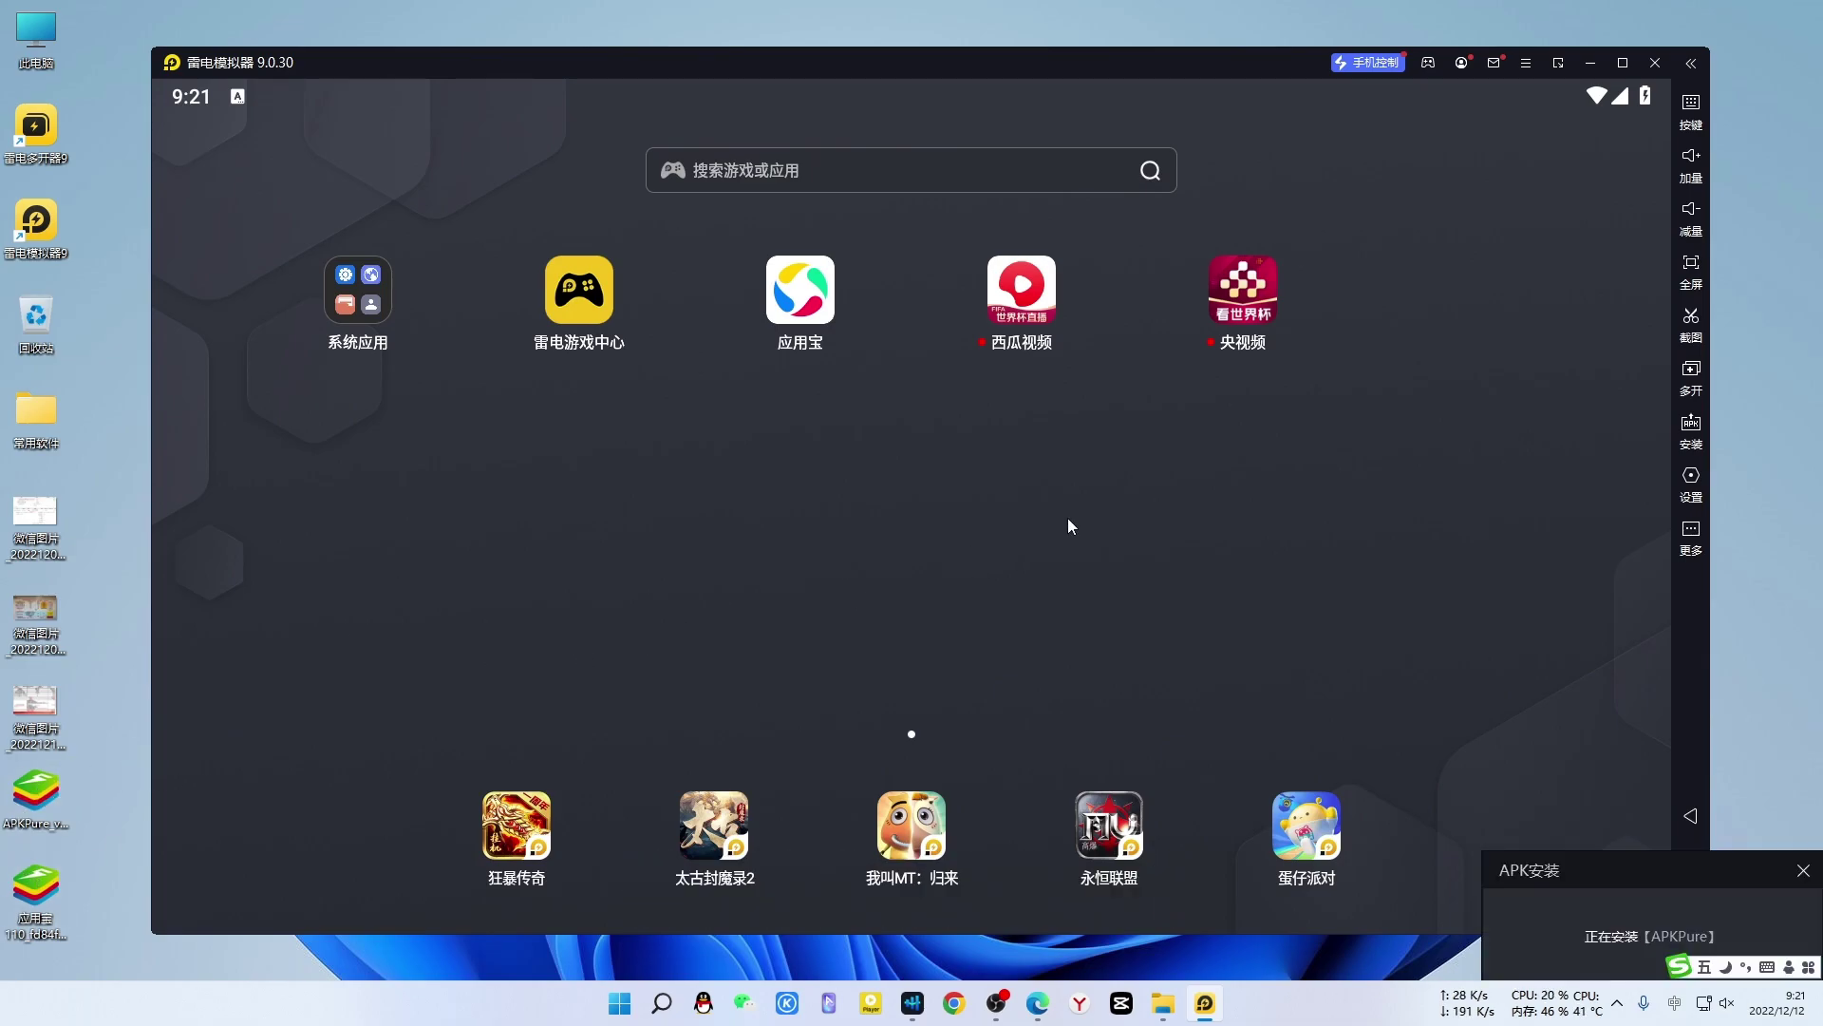